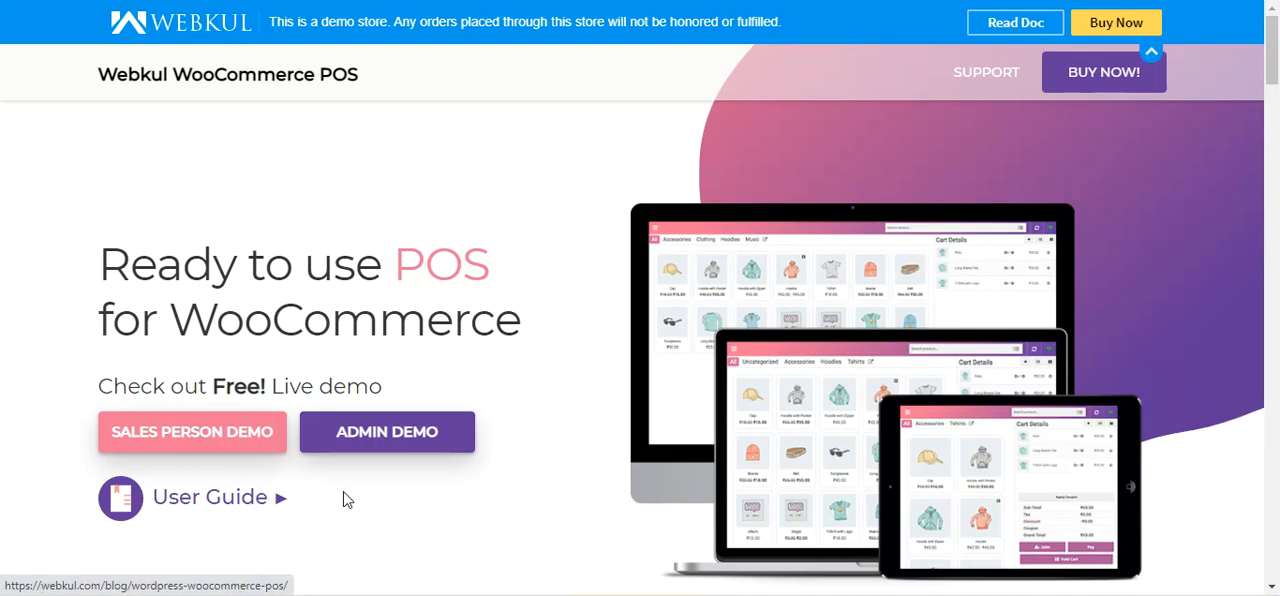
# Open the sales person demo and log in with the prefilled account credentials
pyautogui.click(205, 443)
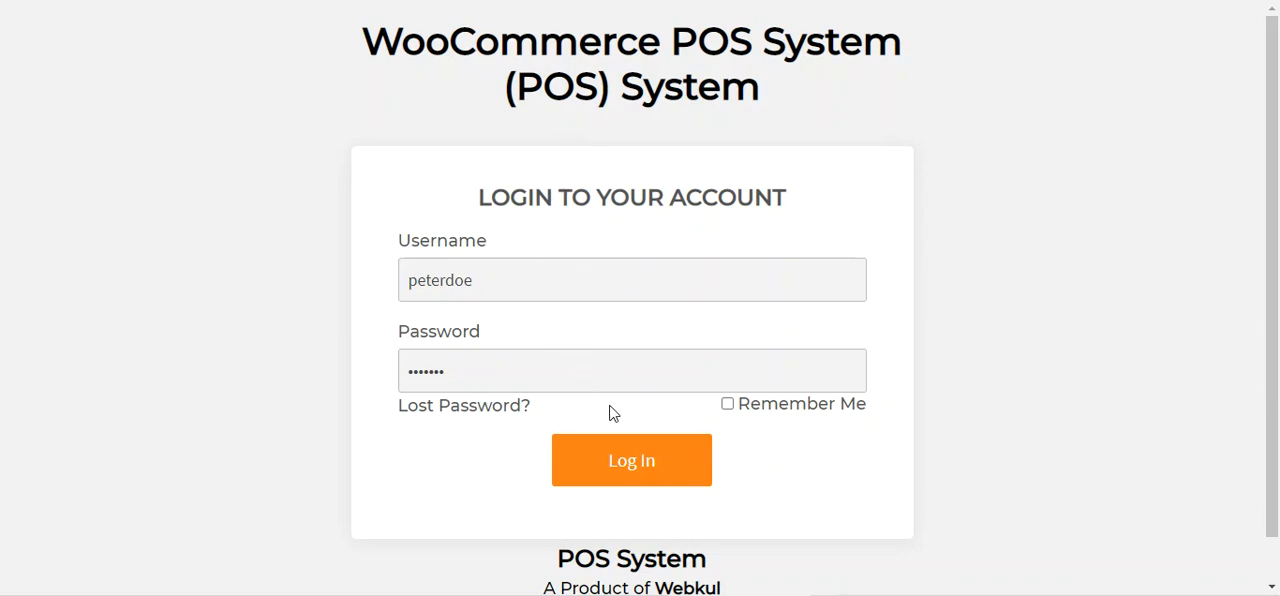
pyautogui.click(638, 469)
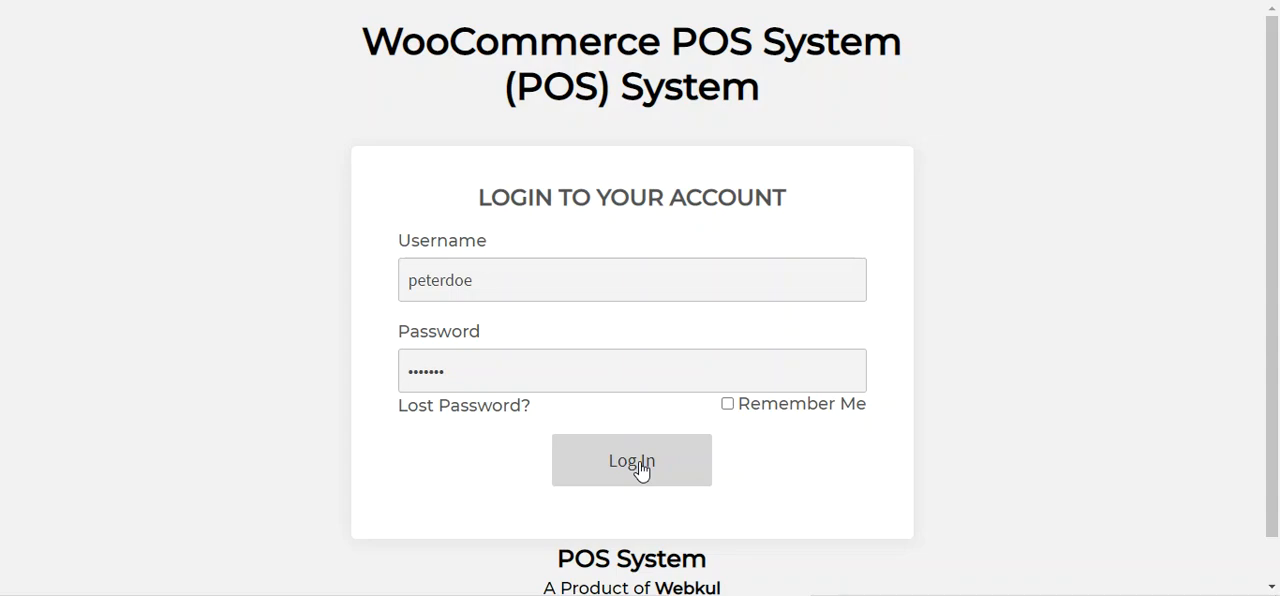
pyautogui.click(641, 471)
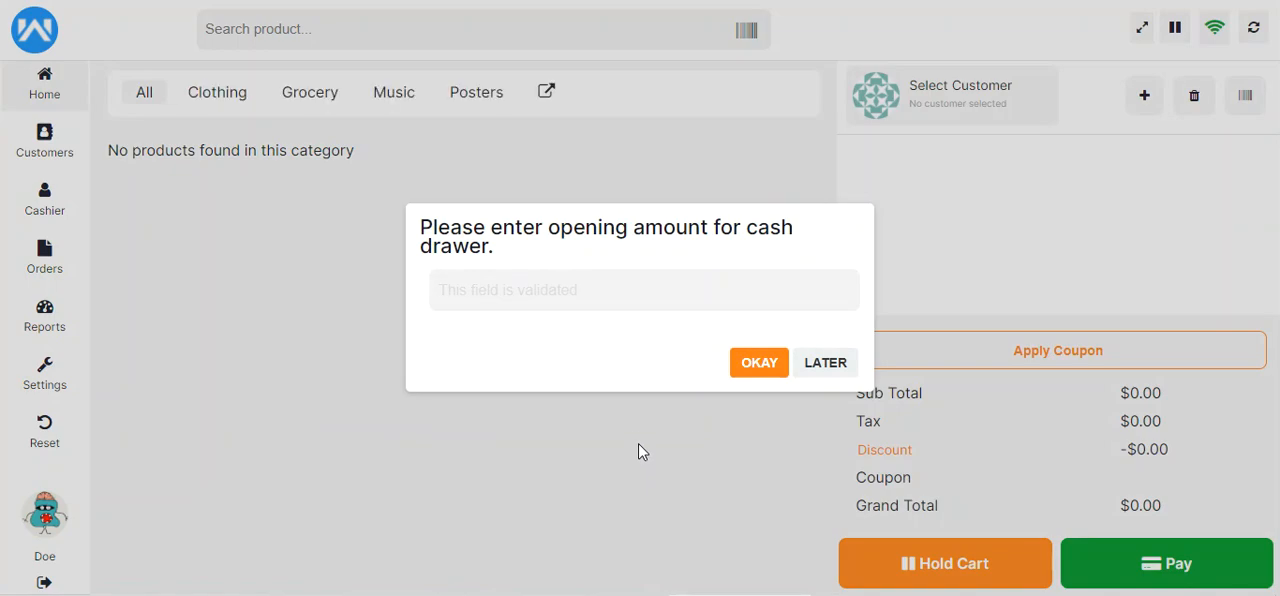
# Dismiss the product import message and set the cash drawer's opening amount to 1000
pyautogui.click(540, 303)
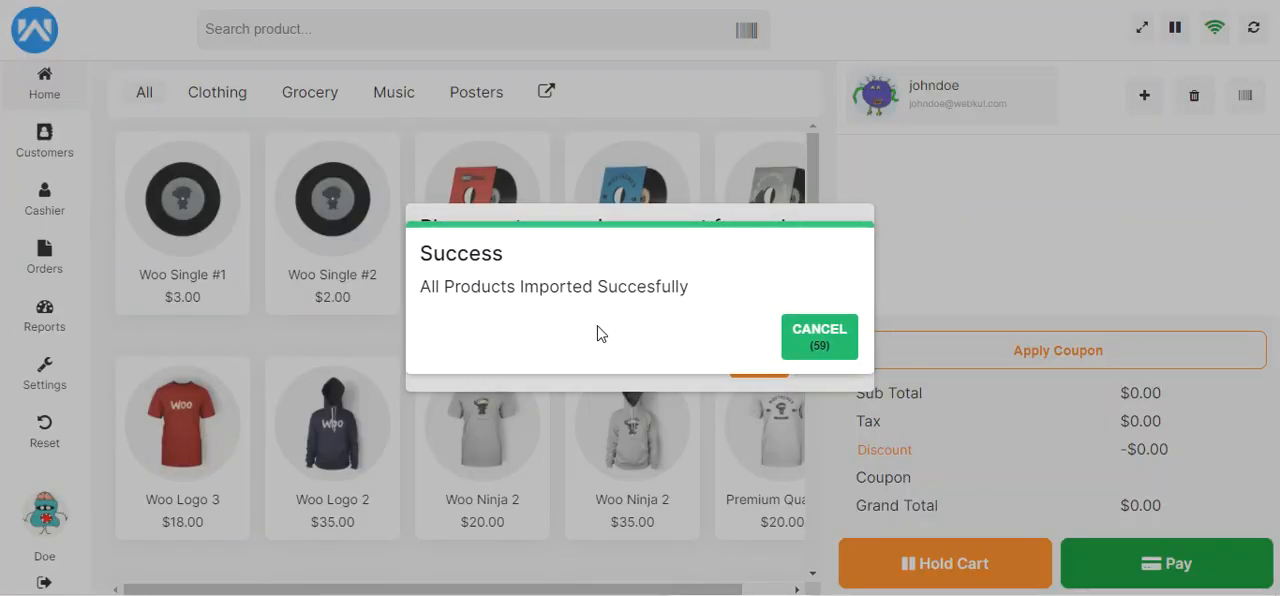
pyautogui.click(836, 344)
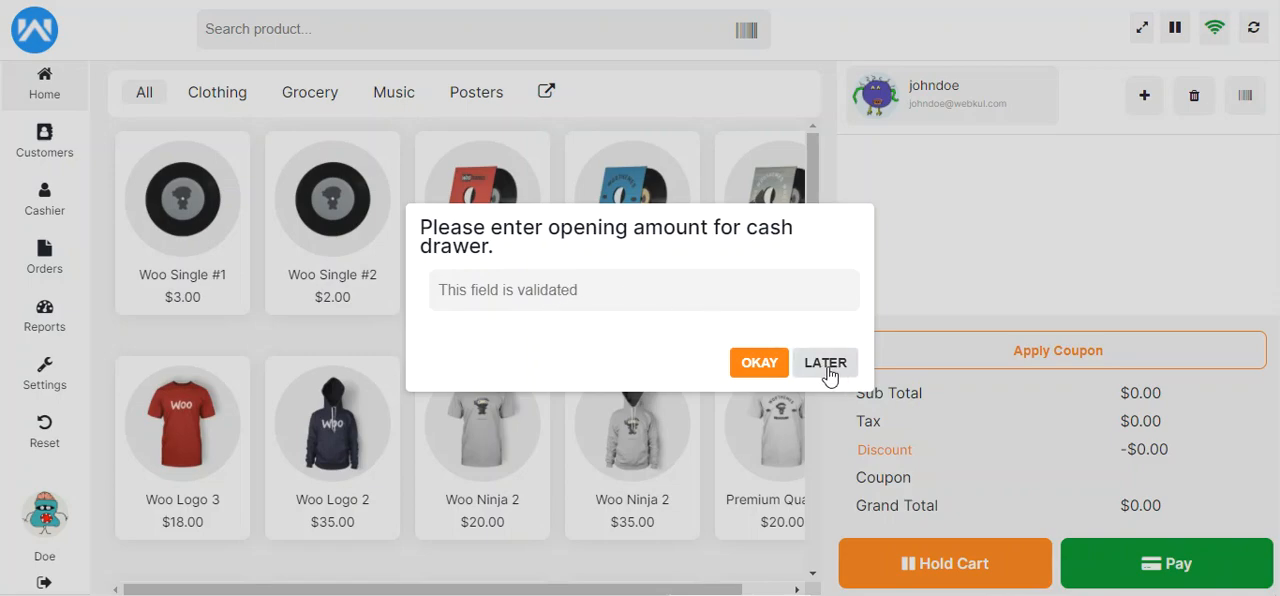
pyautogui.write('100')
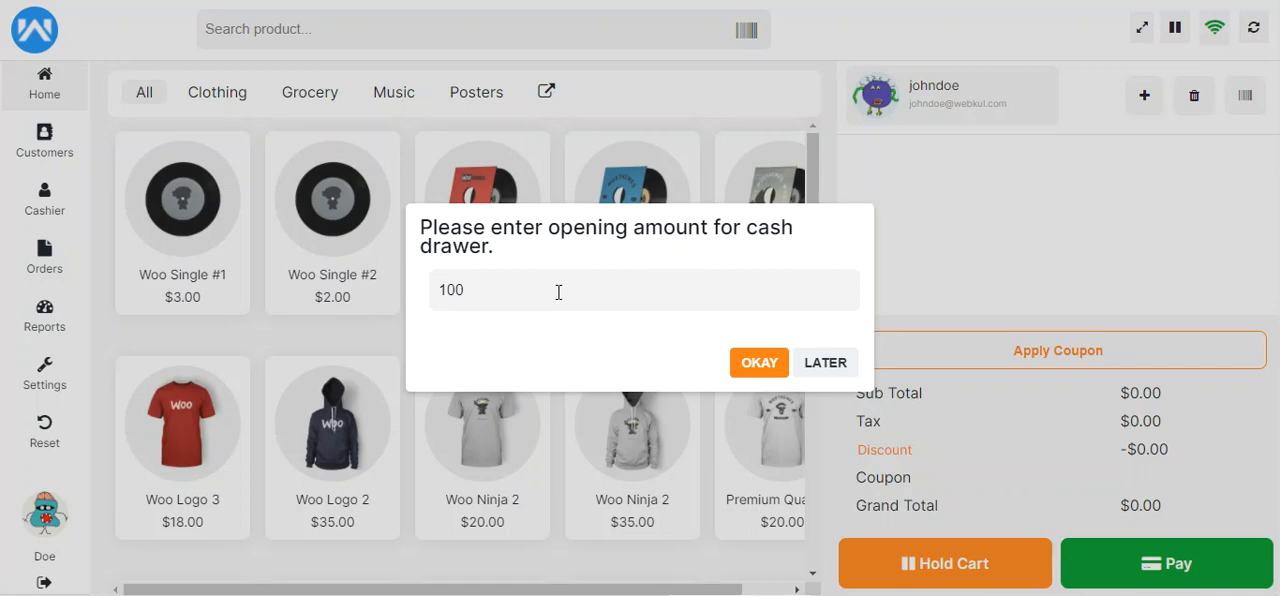
pyautogui.write('0')
pyautogui.click(759, 365)
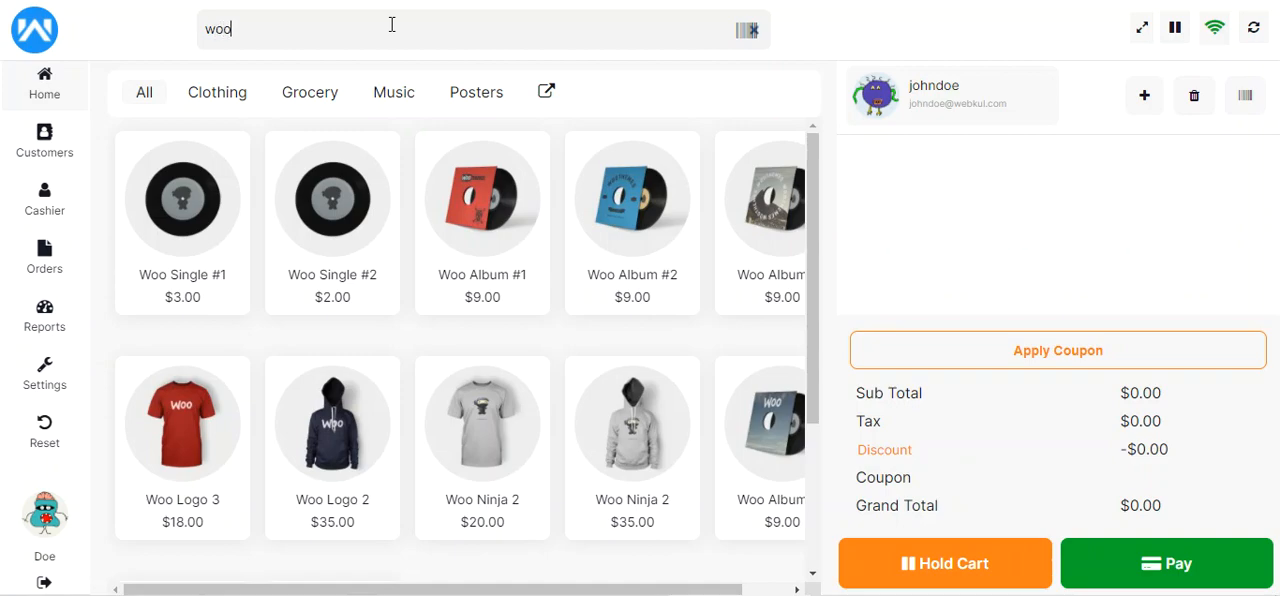
# Search the products for "woo sing", and browse the All, Clothing, Grocery, Music and Posters categories
pyautogui.write('sing')
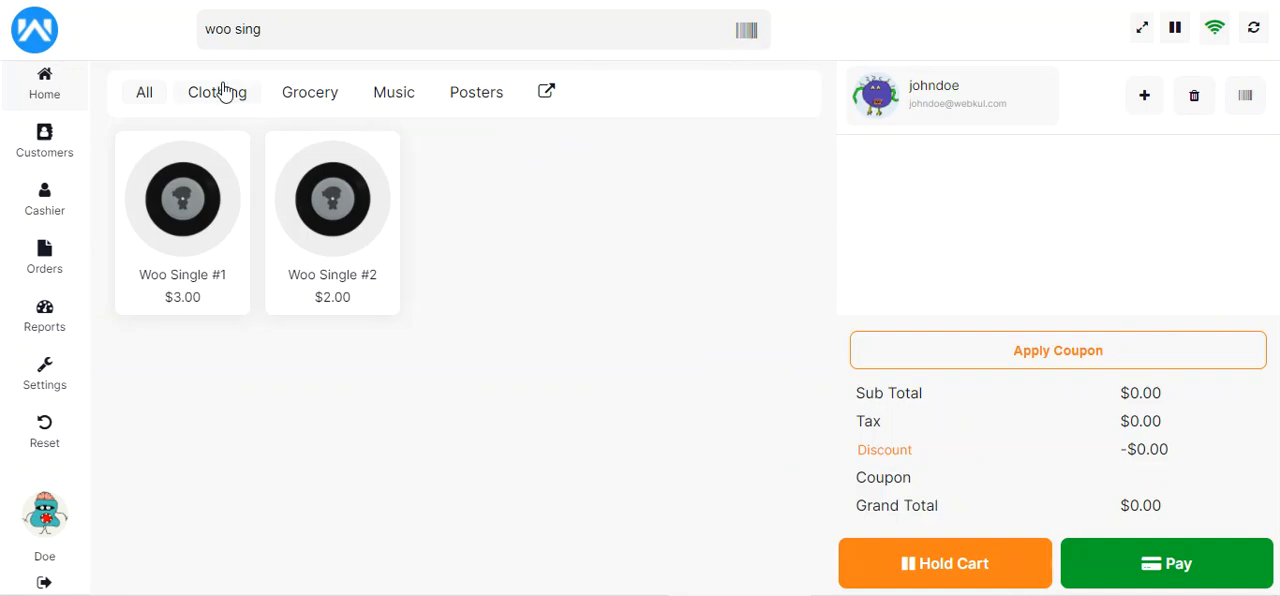
pyautogui.click(148, 92)
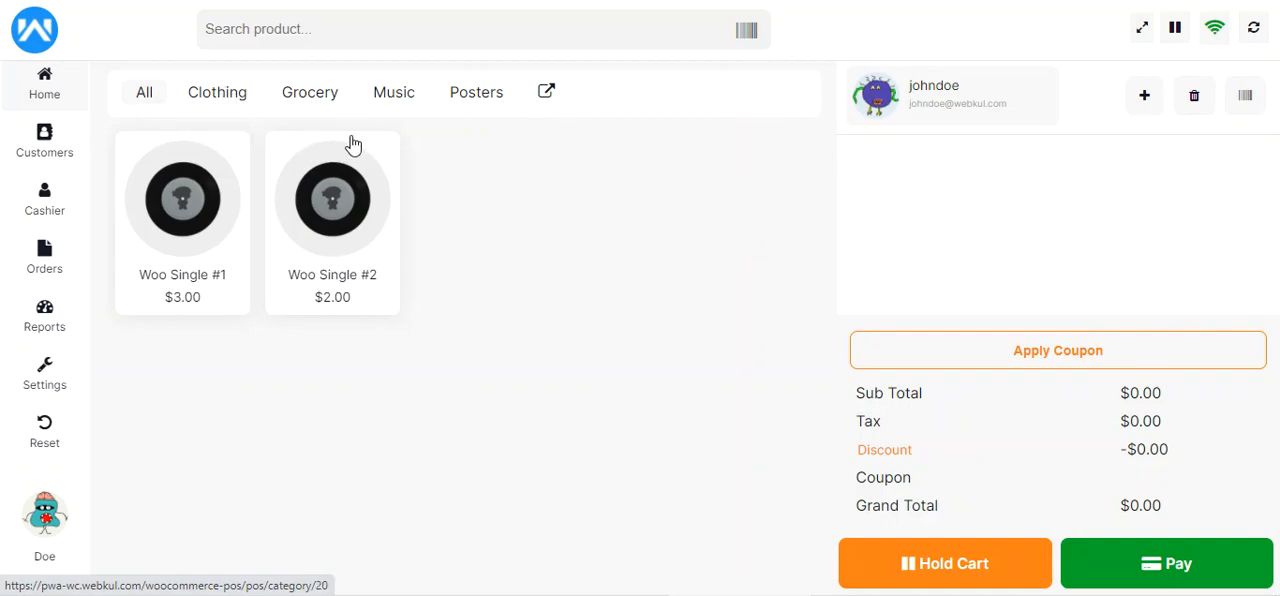
pyautogui.click(228, 104)
pyautogui.click(328, 103)
pyautogui.click(391, 100)
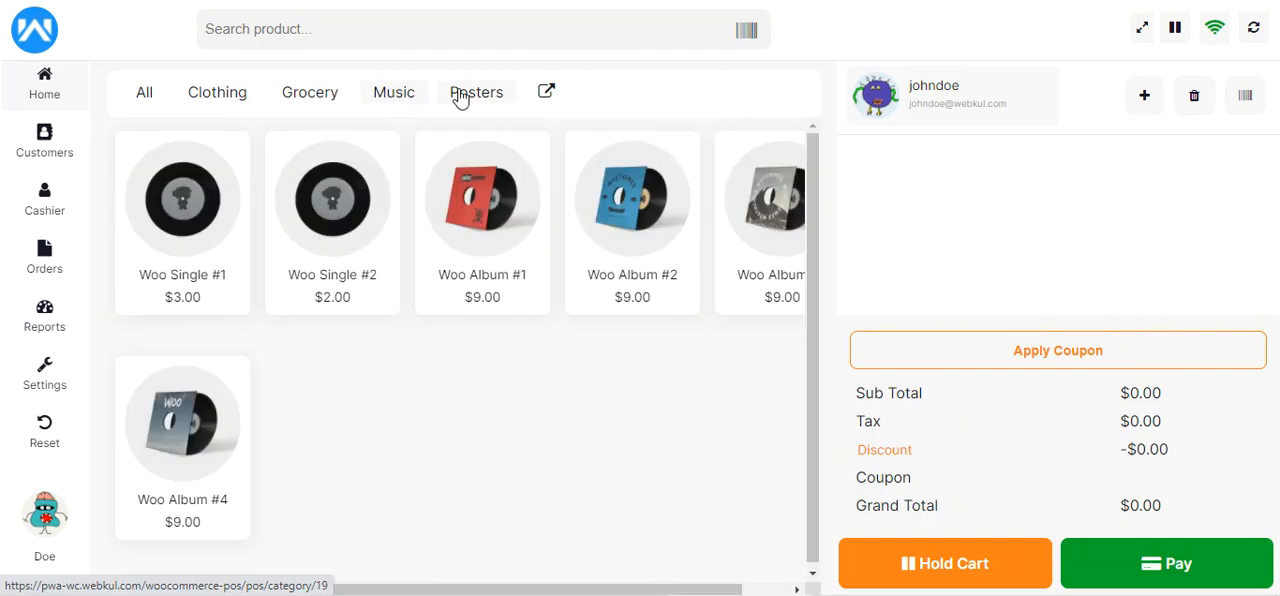
pyautogui.click(471, 96)
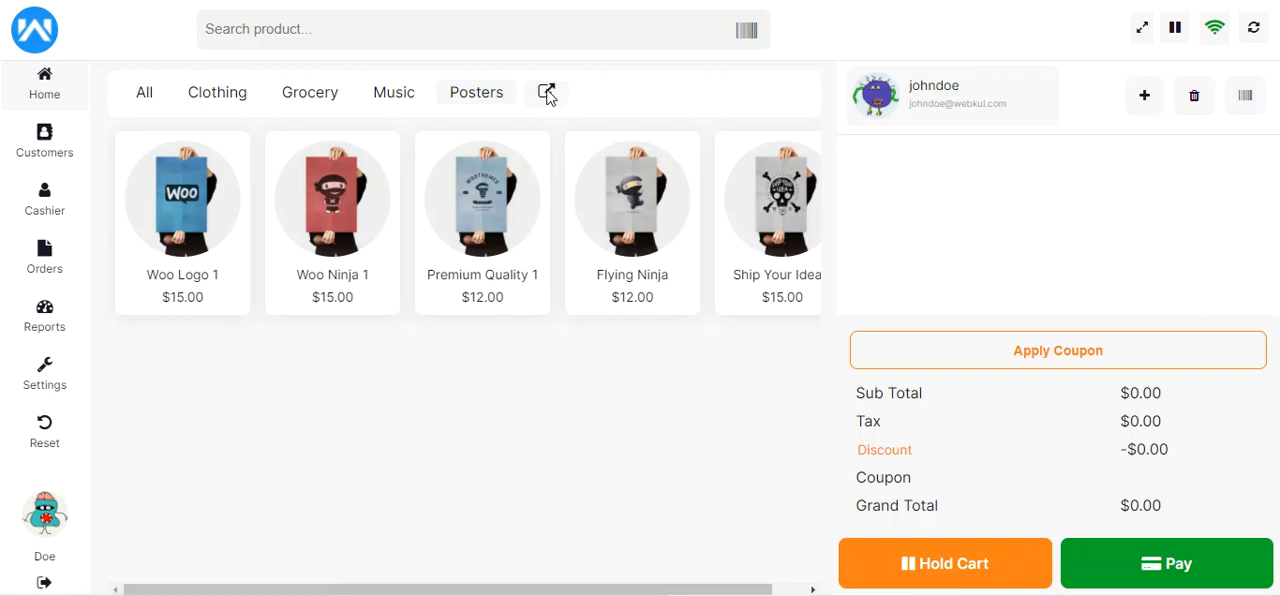
# Show the T-shirts subcategory of Clothing from the full category list
pyautogui.click(547, 94)
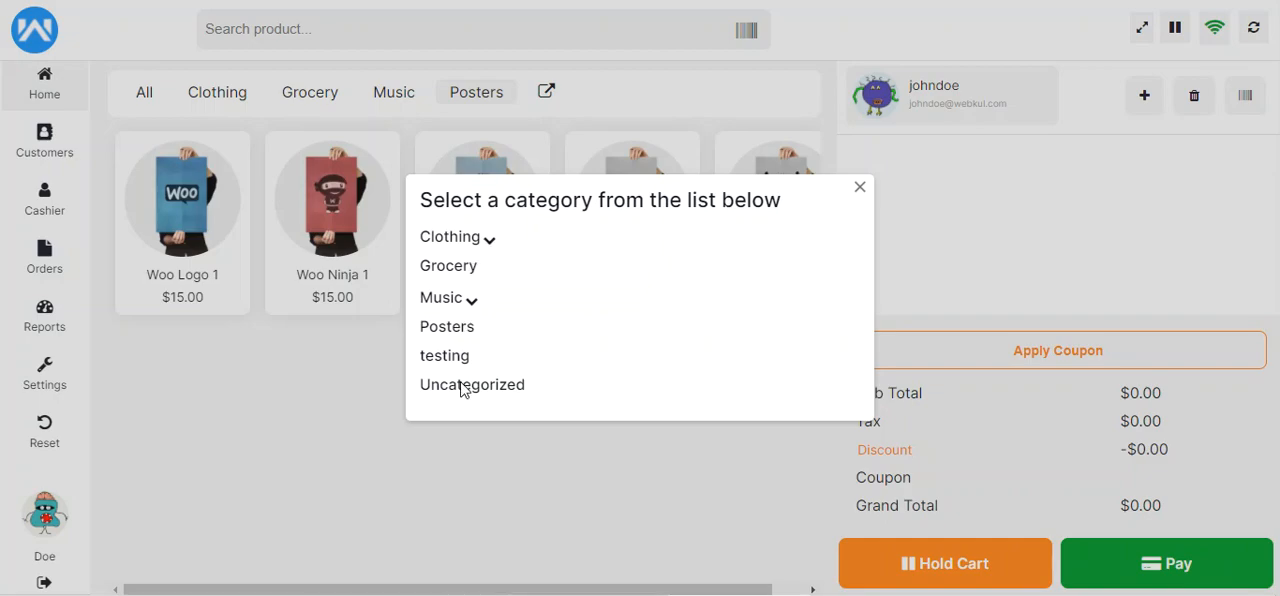
pyautogui.click(271, 114)
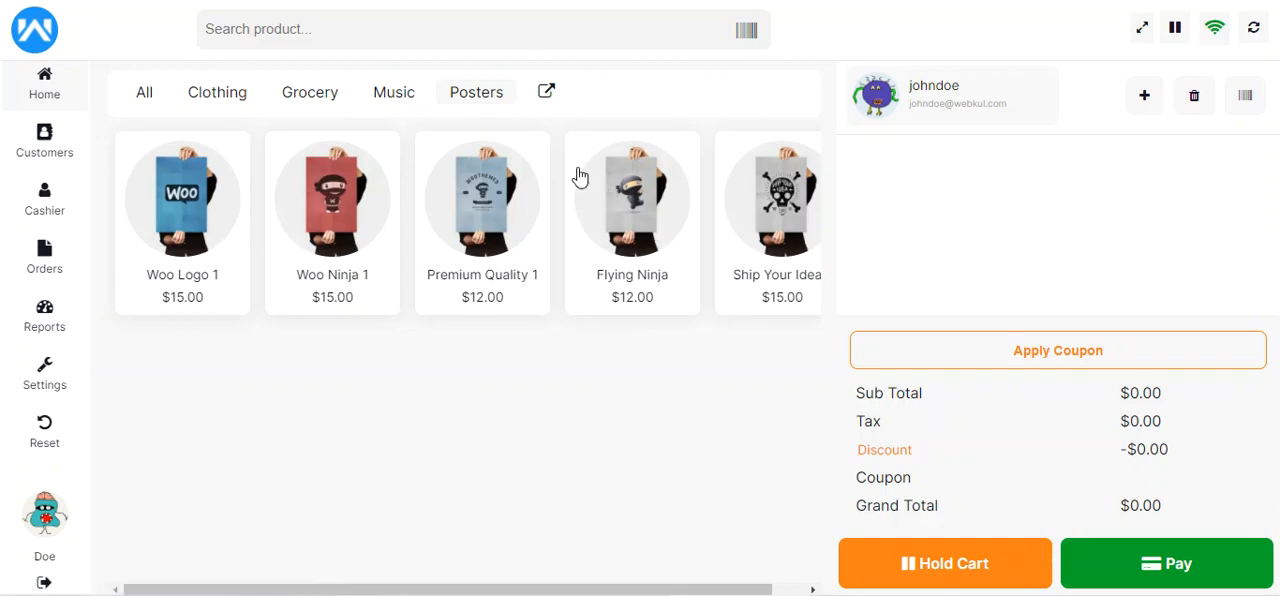
pyautogui.click(546, 92)
pyautogui.click(489, 248)
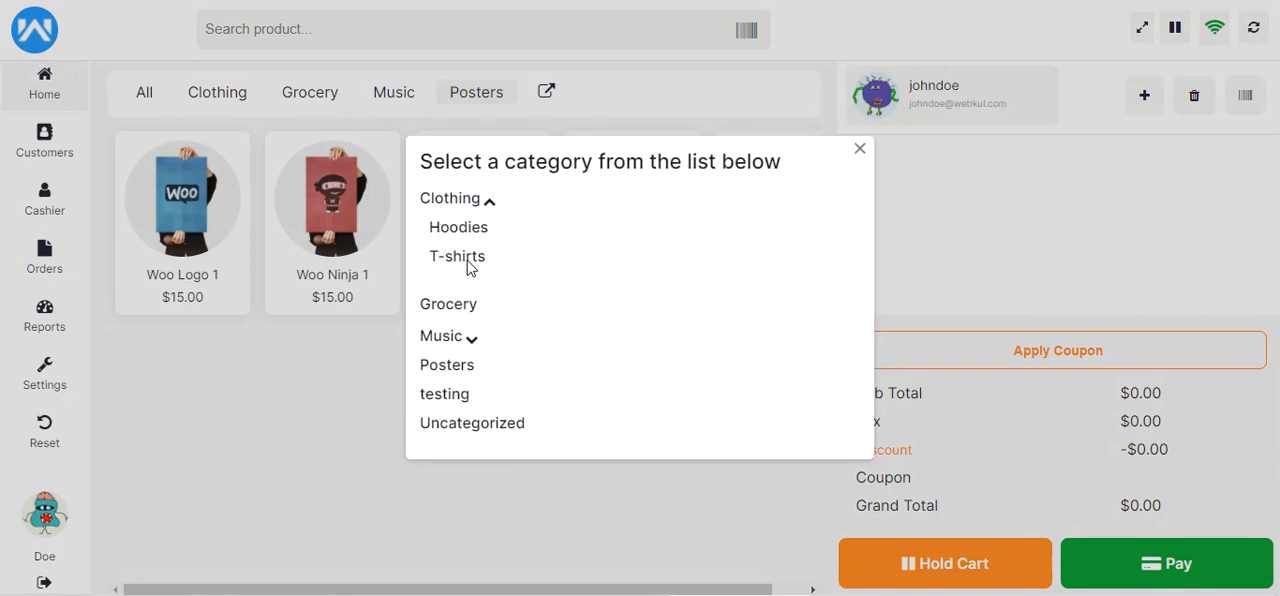
pyautogui.click(466, 262)
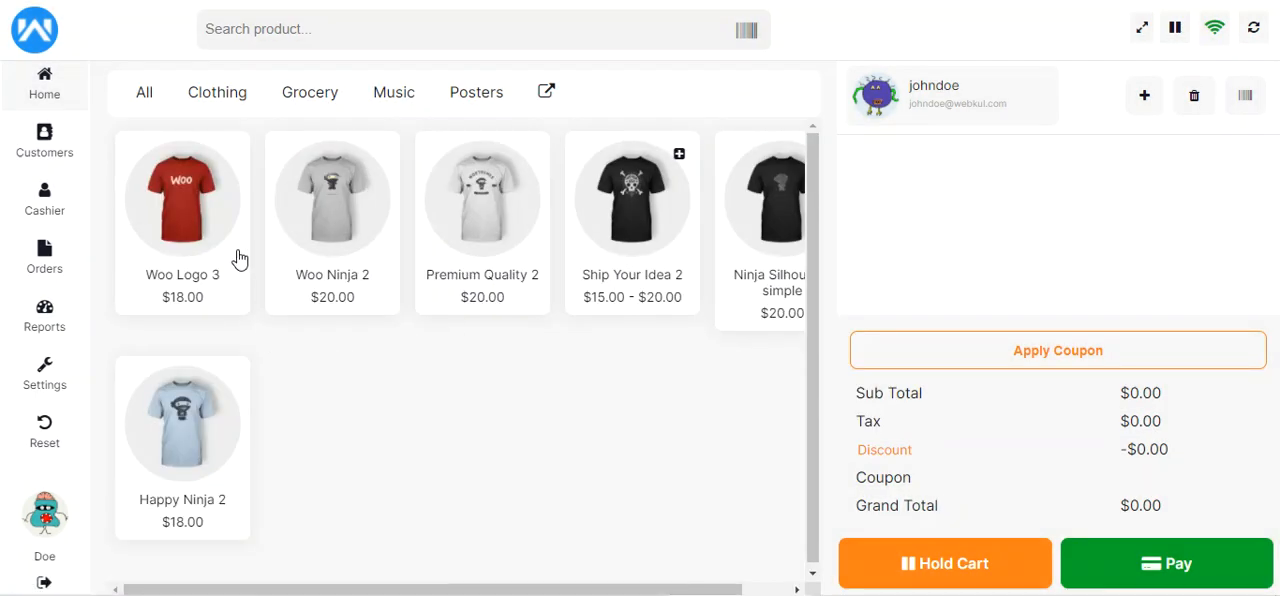
# Show the Singles subcategory of Music from the full category list, and return to the whole Music category
pyautogui.click(548, 93)
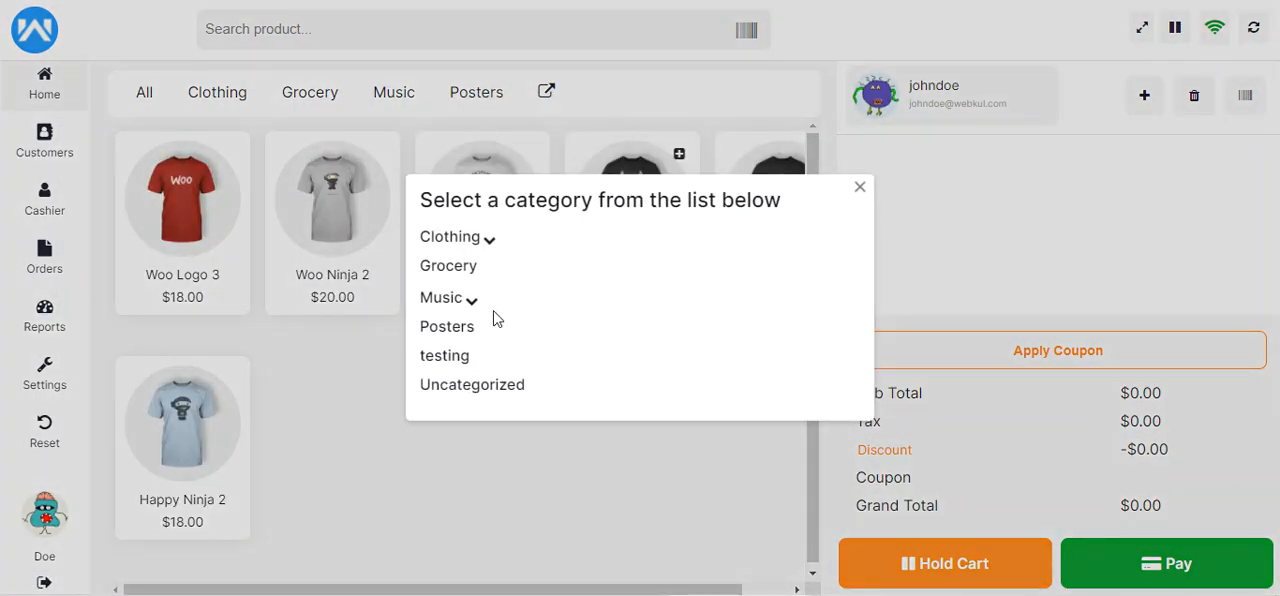
pyautogui.click(471, 304)
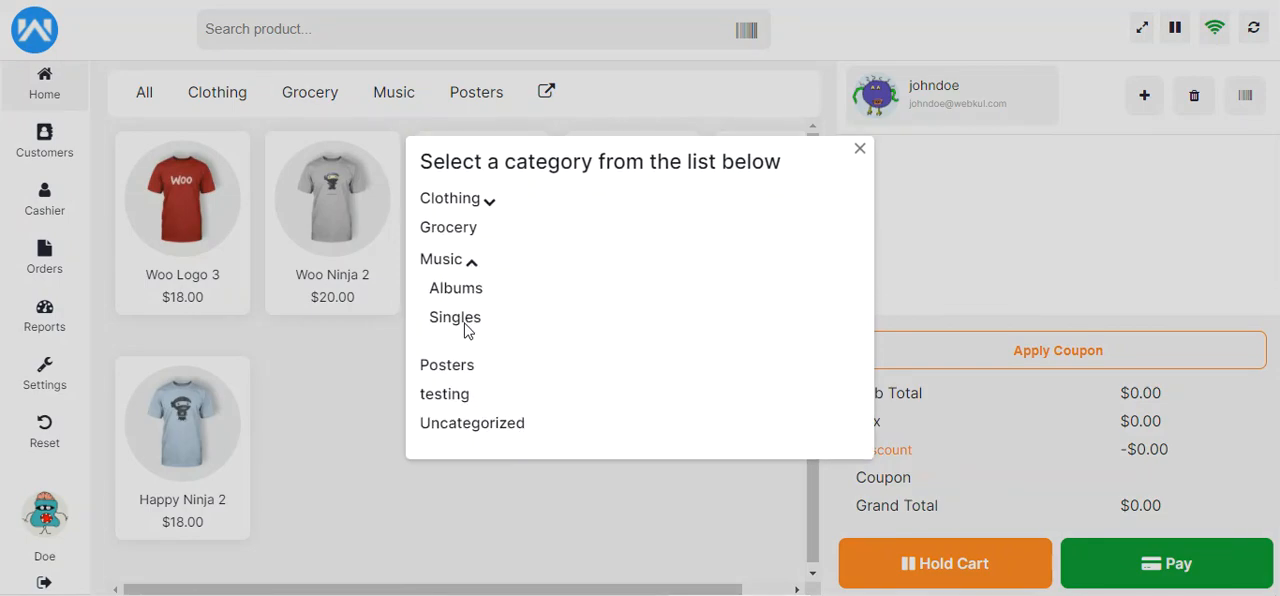
pyautogui.click(458, 318)
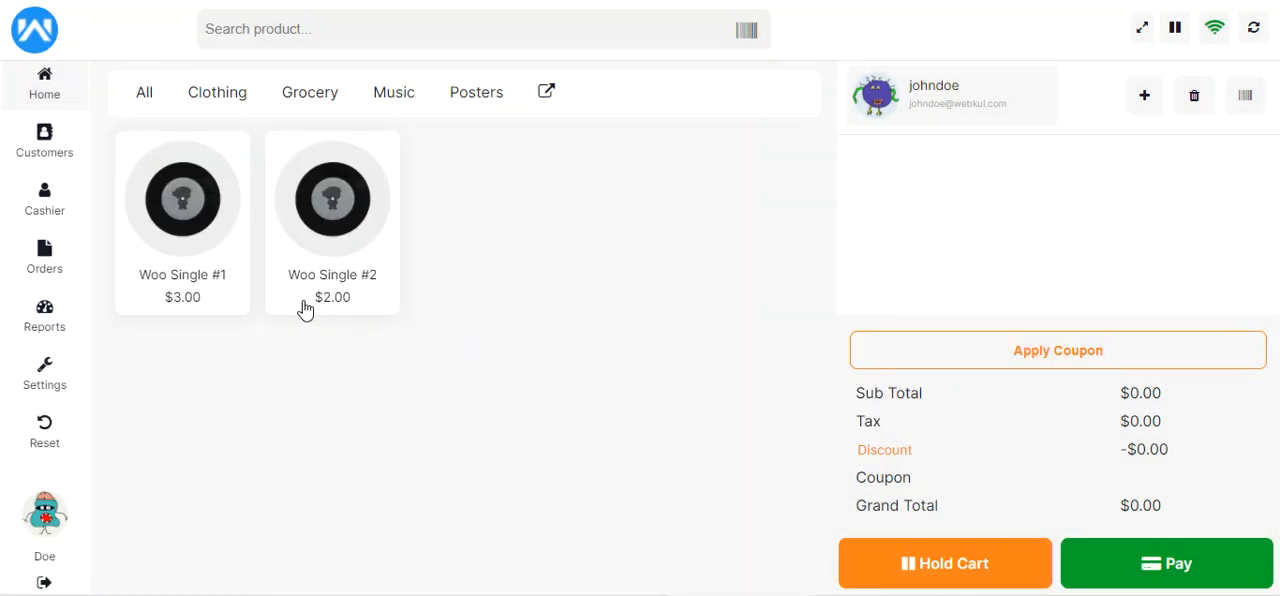
pyautogui.click(403, 103)
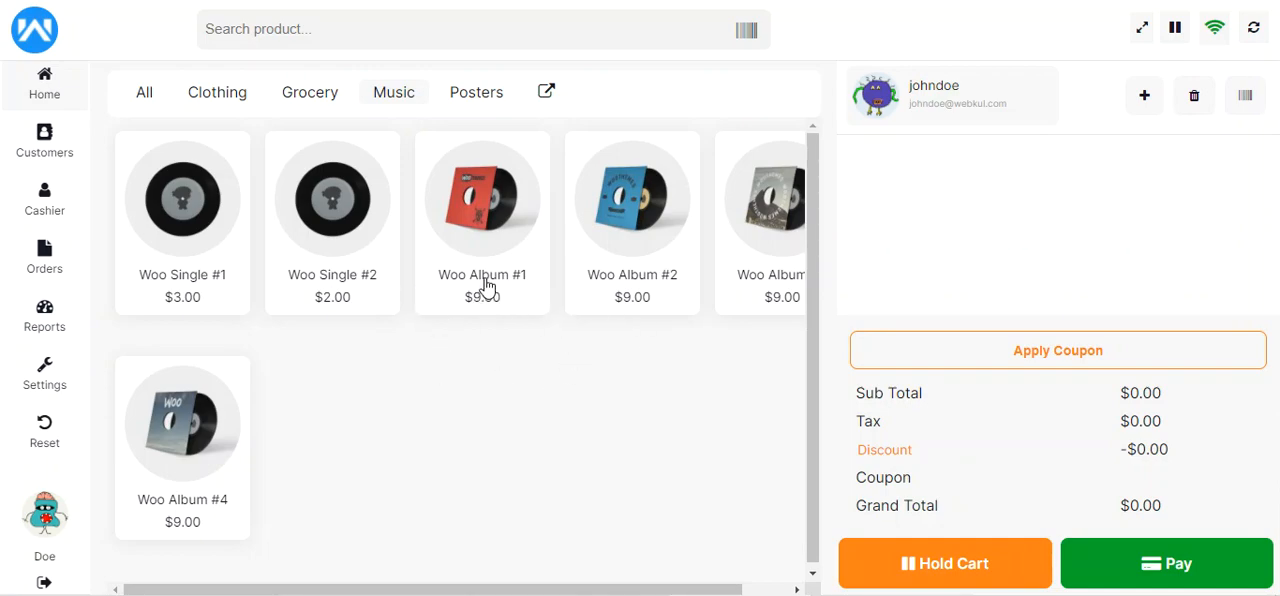
pyautogui.moveTo(547, 590)
pyautogui.mouseDown()
pyautogui.moveTo(623, 593)
pyautogui.moveTo(540, 595)
pyautogui.moveTo(610, 595)
pyautogui.moveTo(562, 595)
pyautogui.mouseUp()
# Switch full-screen mode on and off, and view the offline sale orders before returning to the home product catalogue
pyautogui.click(1143, 33)
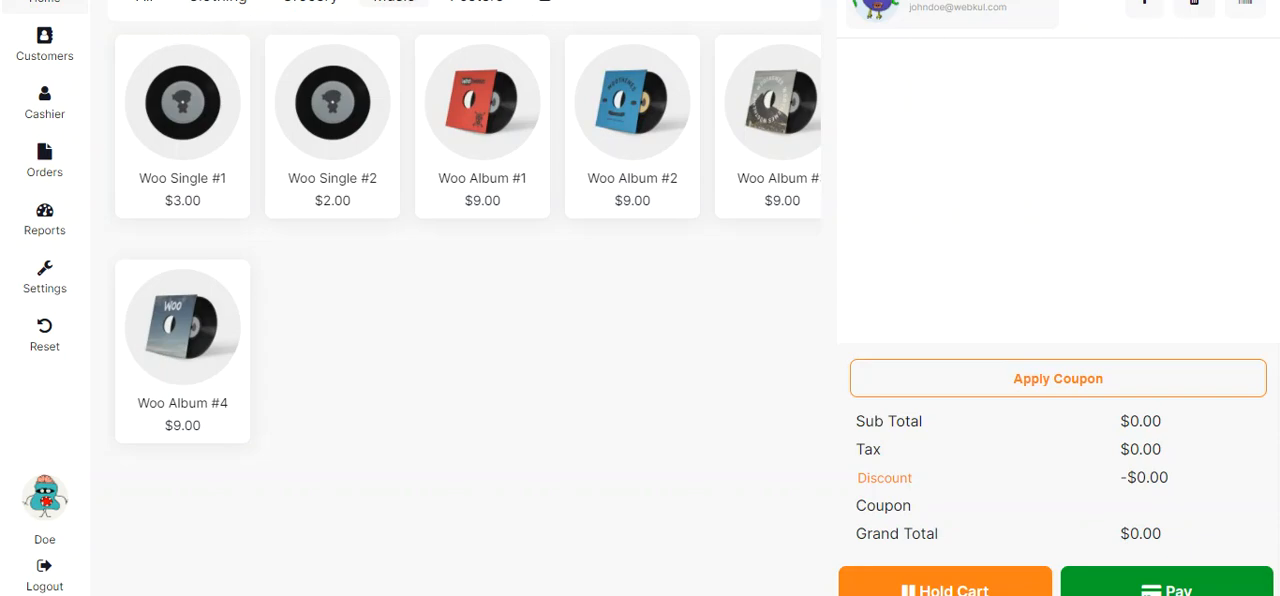
pyautogui.click(1143, 28)
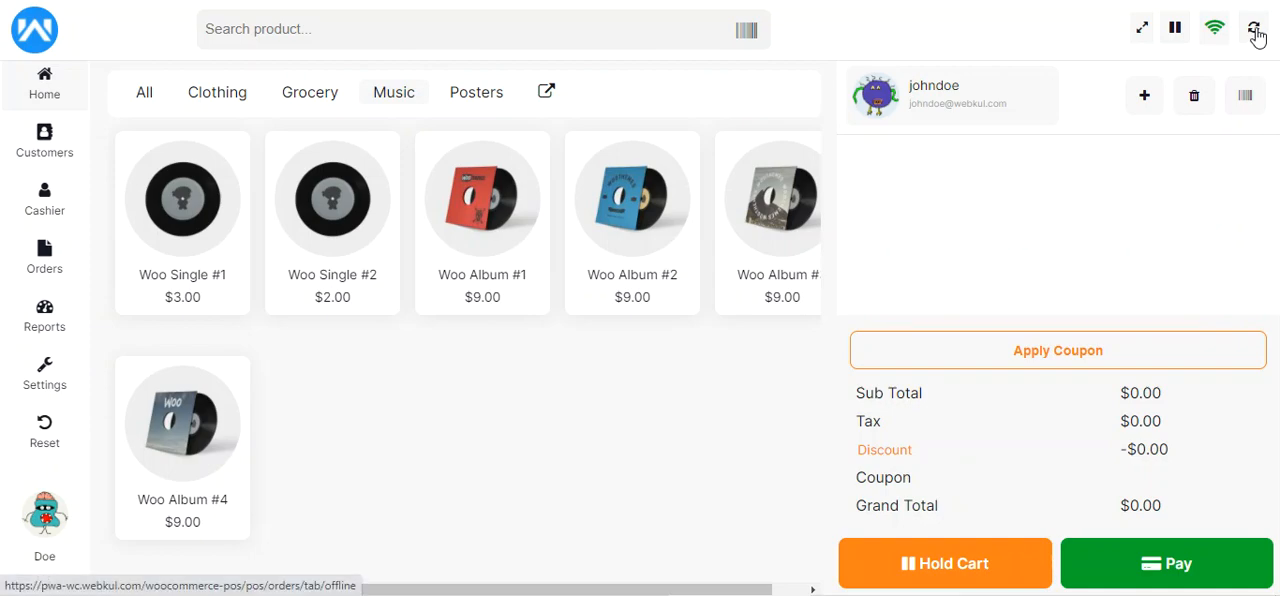
pyautogui.click(1255, 31)
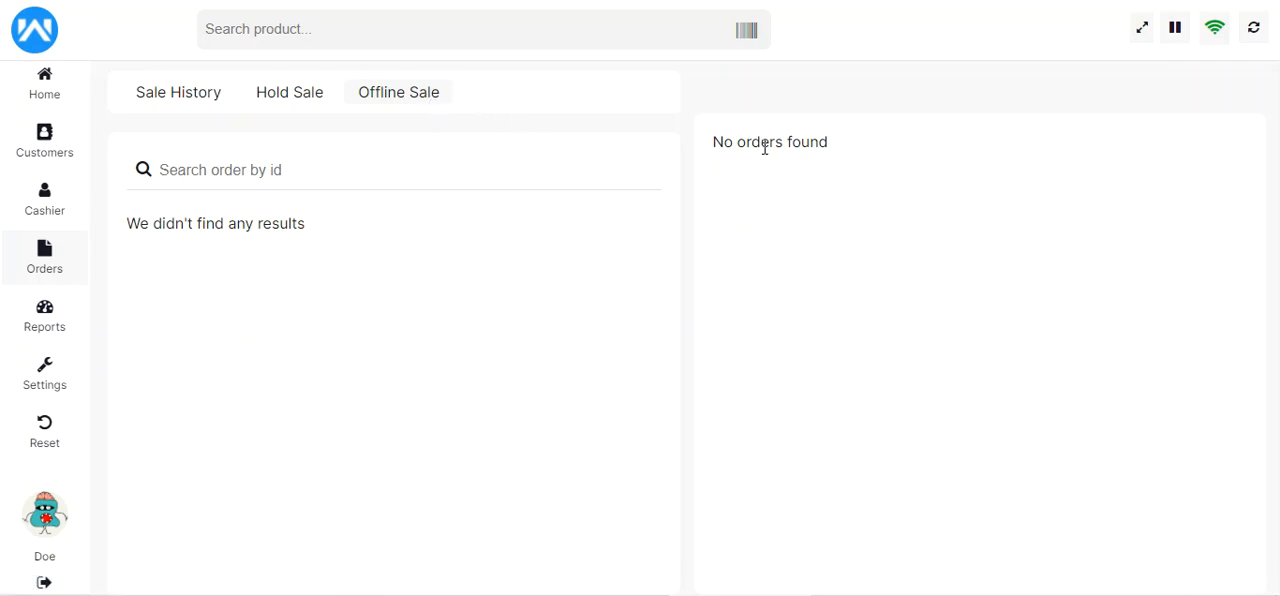
pyautogui.click(56, 100)
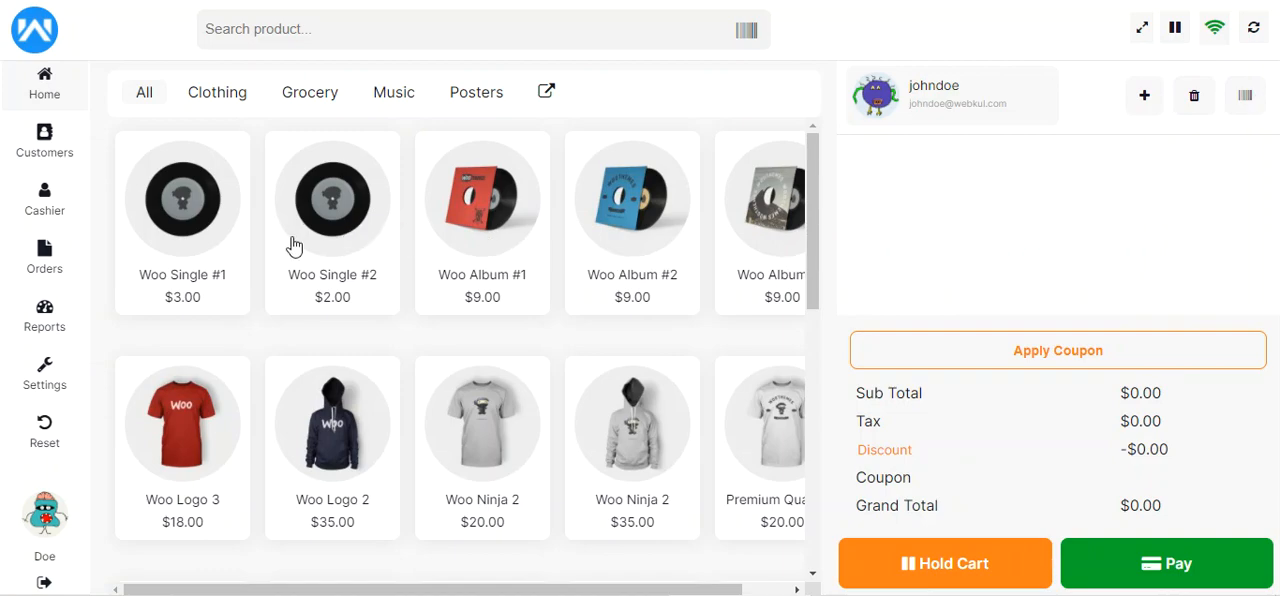
# Add Woo Single #2 to the cart and remove it, and add Woo Album #1 and empty the whole cart
pyautogui.click(347, 218)
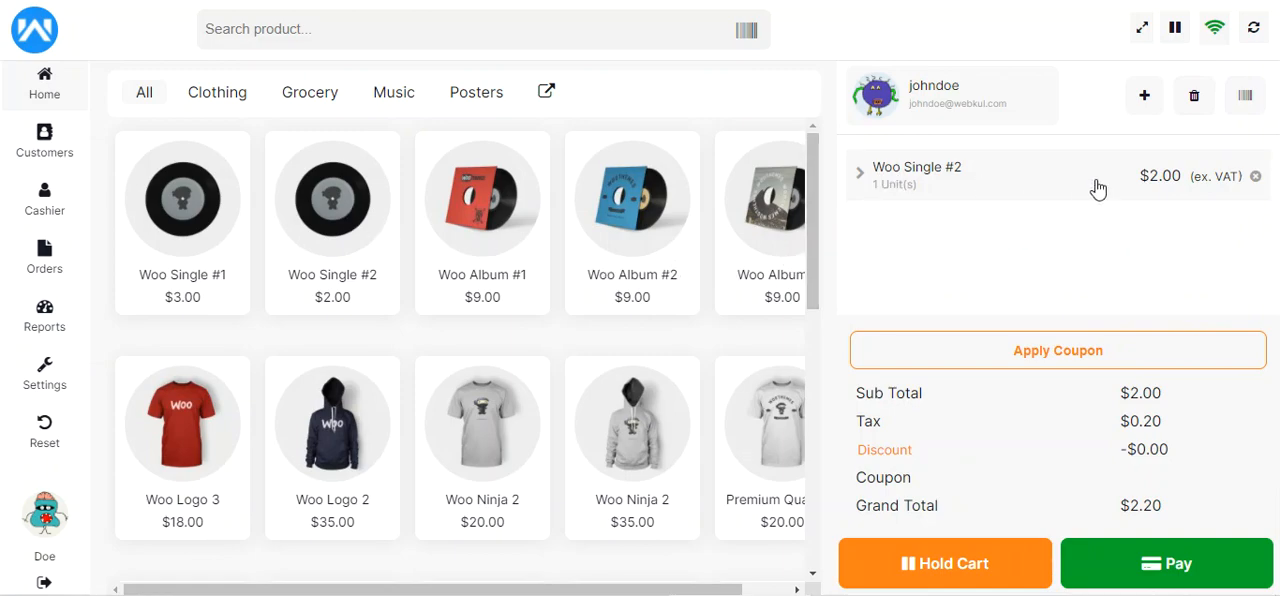
pyautogui.click(1259, 176)
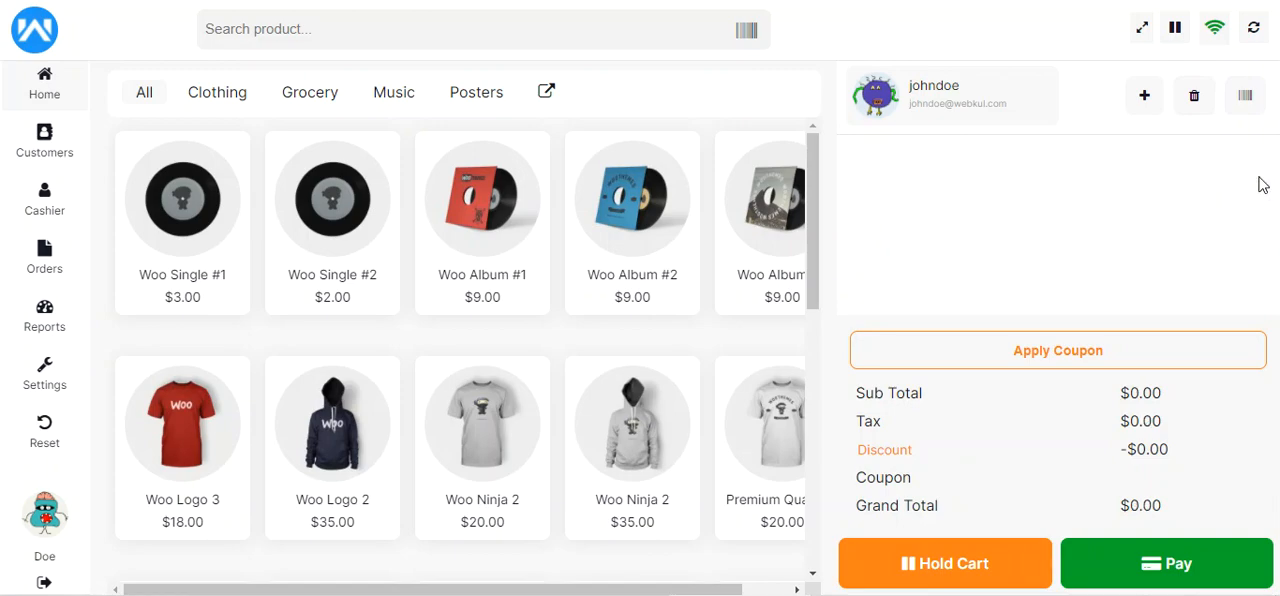
pyautogui.click(472, 250)
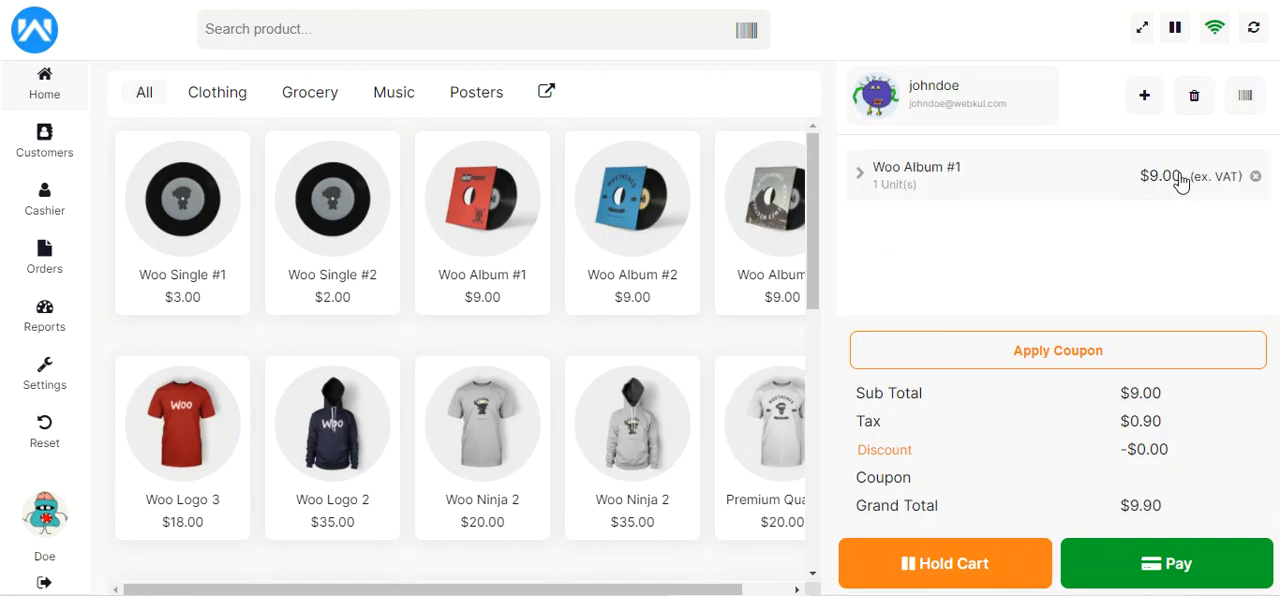
pyautogui.click(1197, 102)
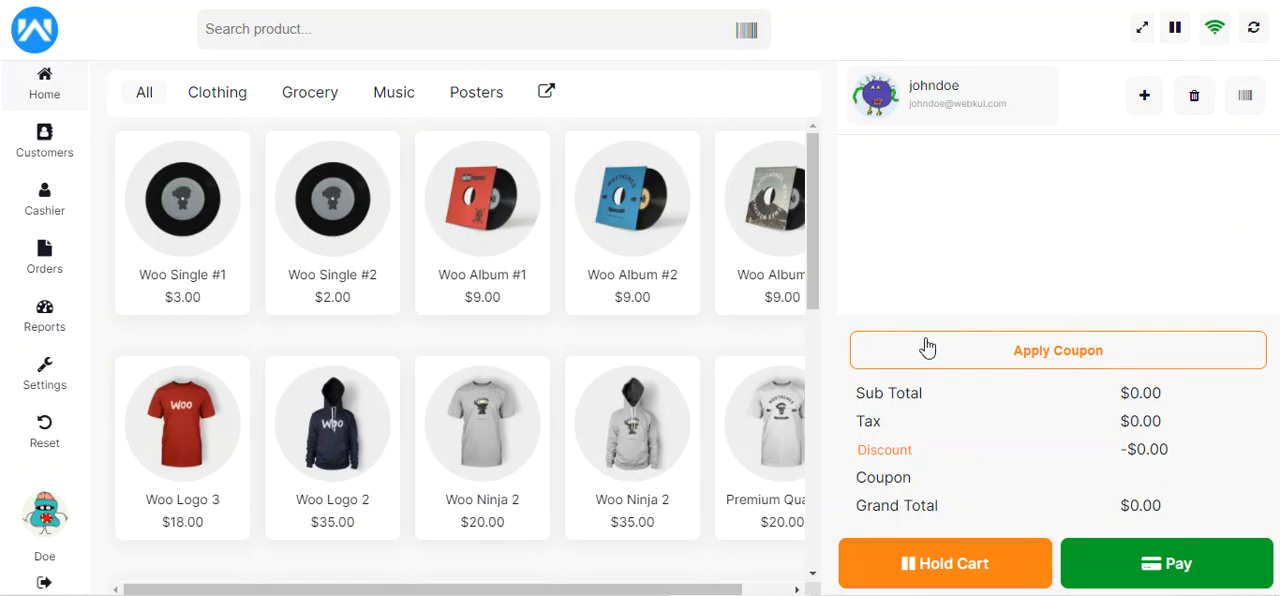
# Add Woo Album #1 to the cart, and open the coupon code entry and dismiss it without applying a coupon
pyautogui.click(496, 216)
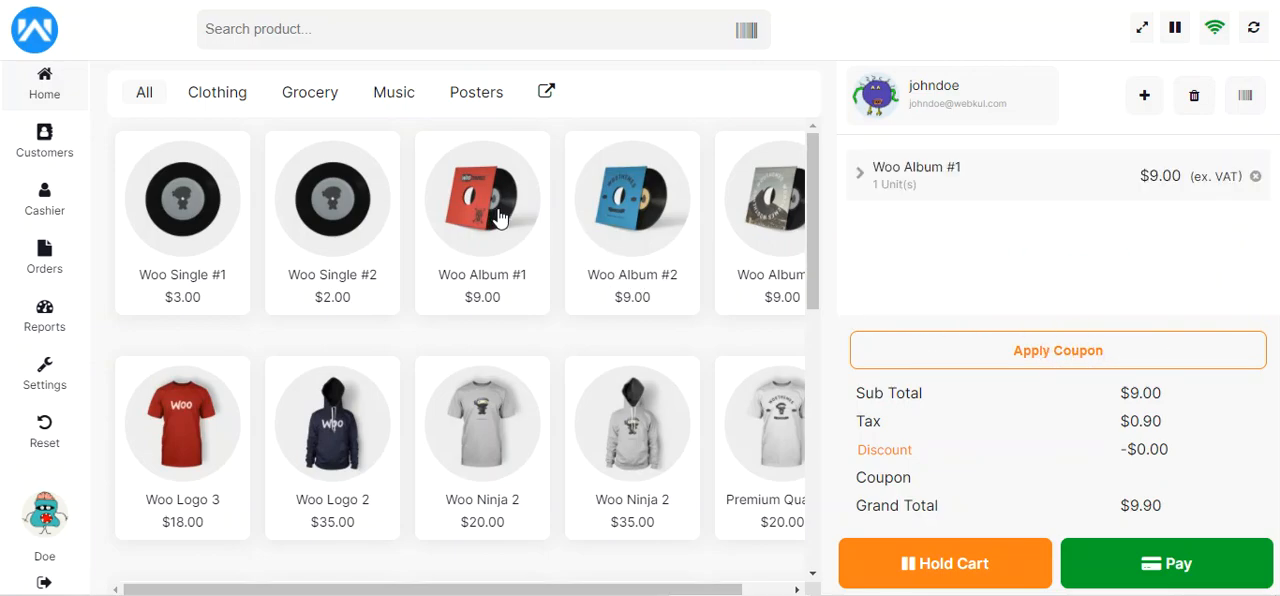
pyautogui.click(1022, 352)
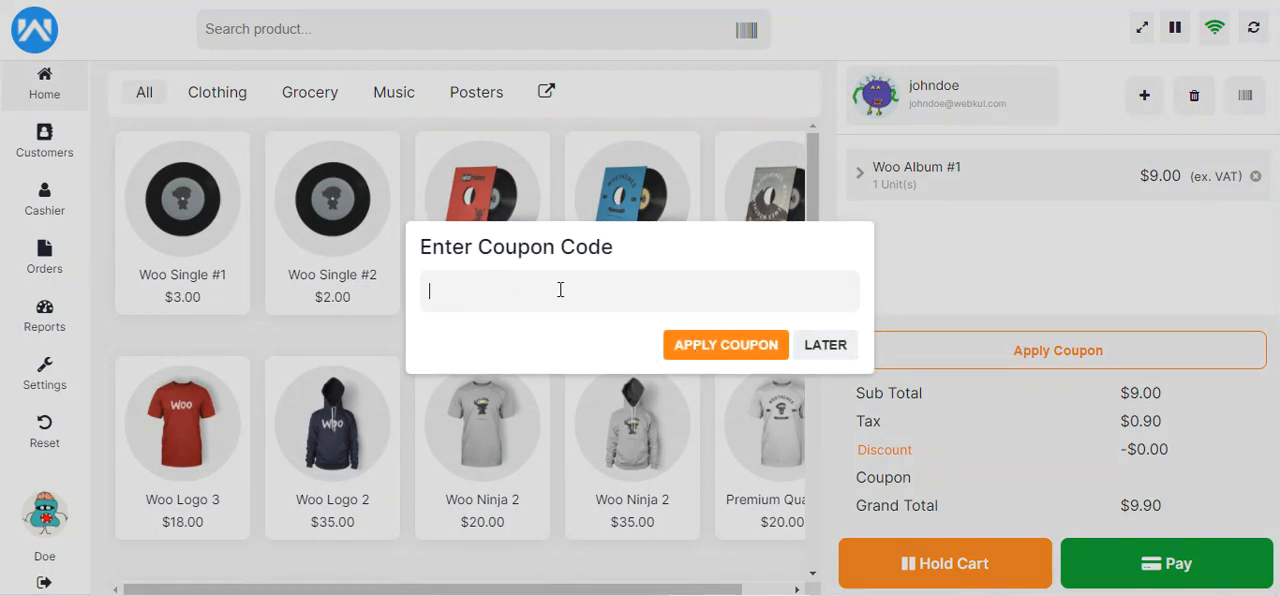
pyautogui.click(826, 348)
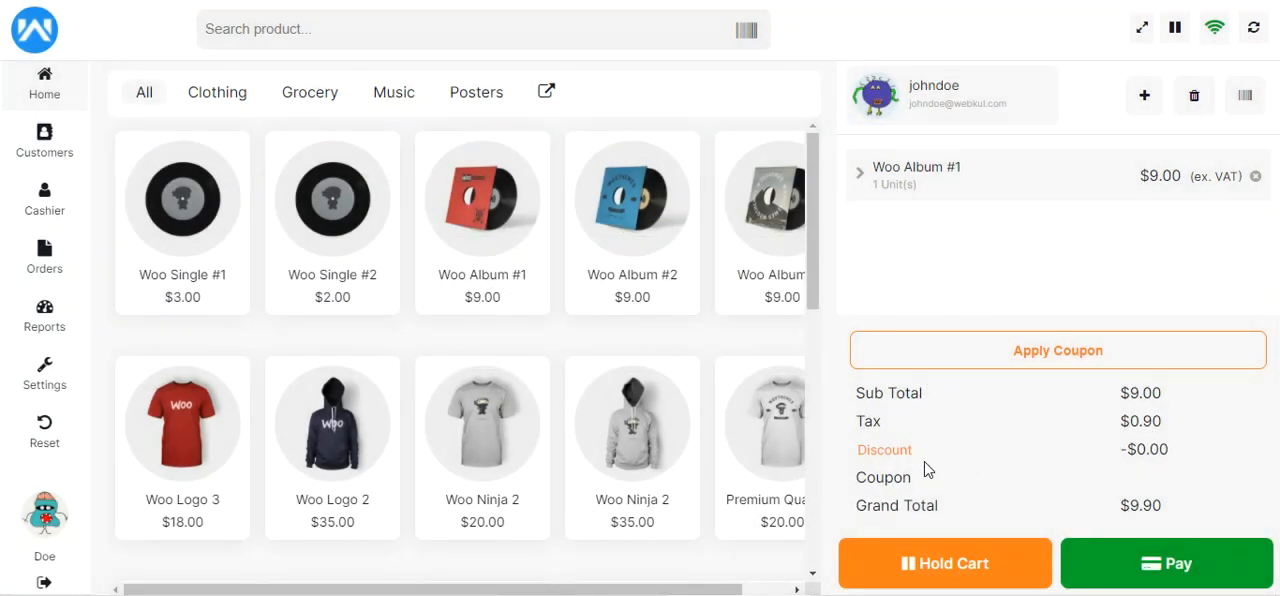
pyautogui.moveTo(866, 479); pyautogui.dragTo(916, 484)
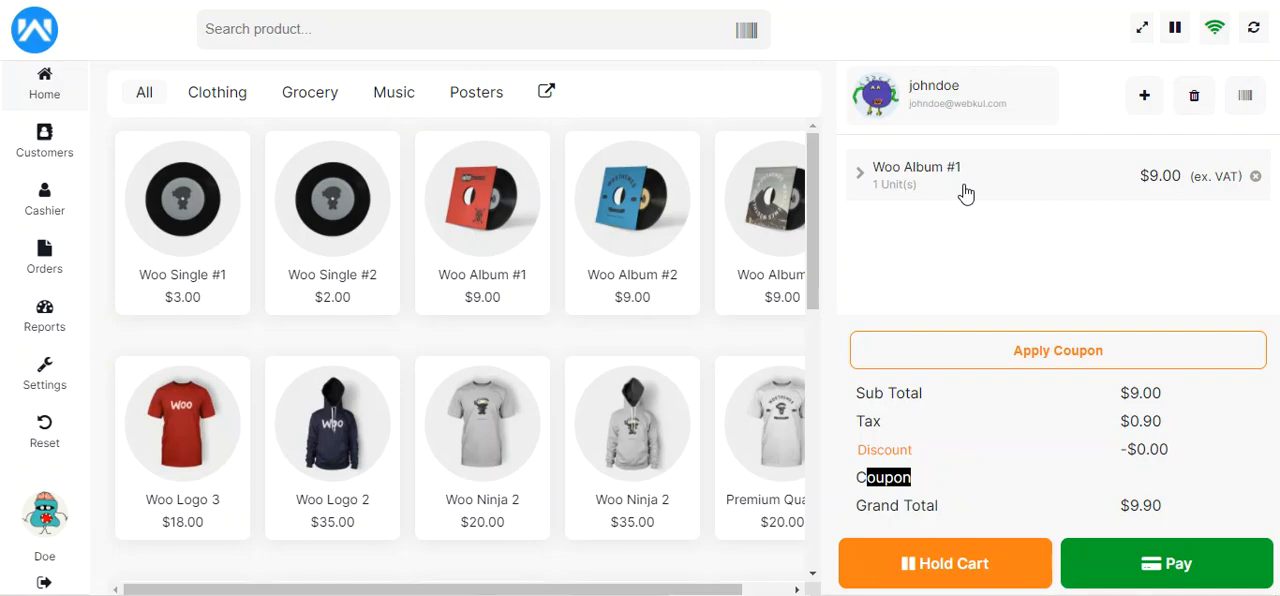
# Open the blank new customer form from the customer list and examine its contact and address fields
pyautogui.click(945, 103)
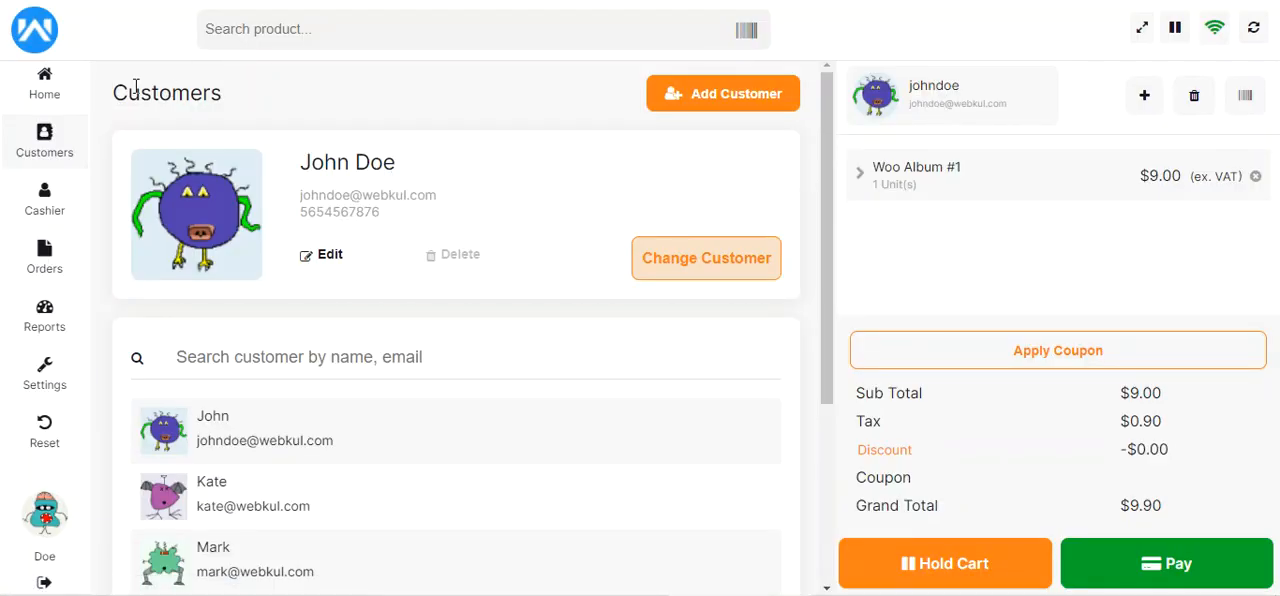
pyautogui.moveTo(829, 163); pyautogui.dragTo(803, 120)
pyautogui.click(734, 93)
pyautogui.moveTo(137, 94); pyautogui.dragTo(289, 93)
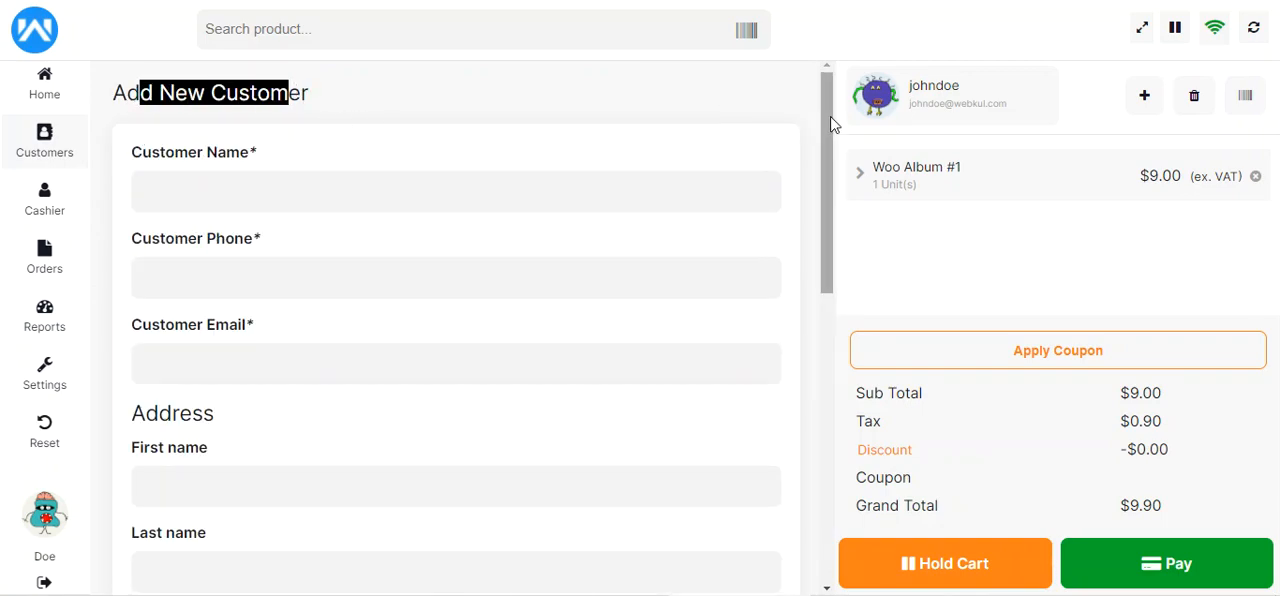
pyautogui.moveTo(831, 122); pyautogui.dragTo(813, 413)
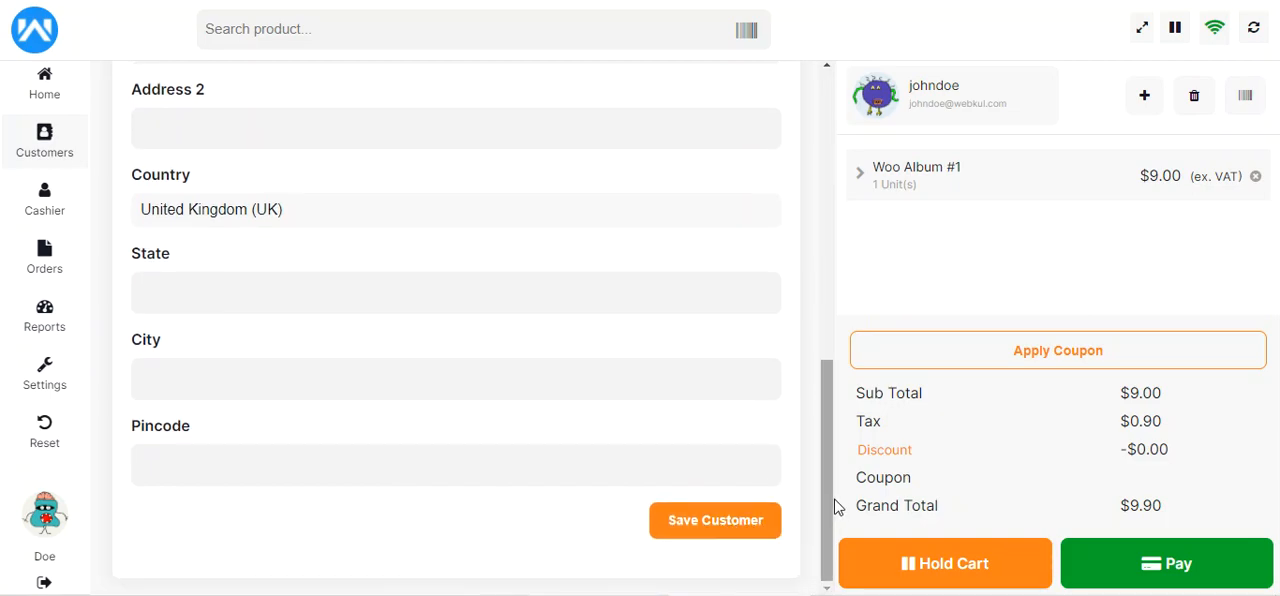
pyautogui.moveTo(827, 505); pyautogui.dragTo(827, 183)
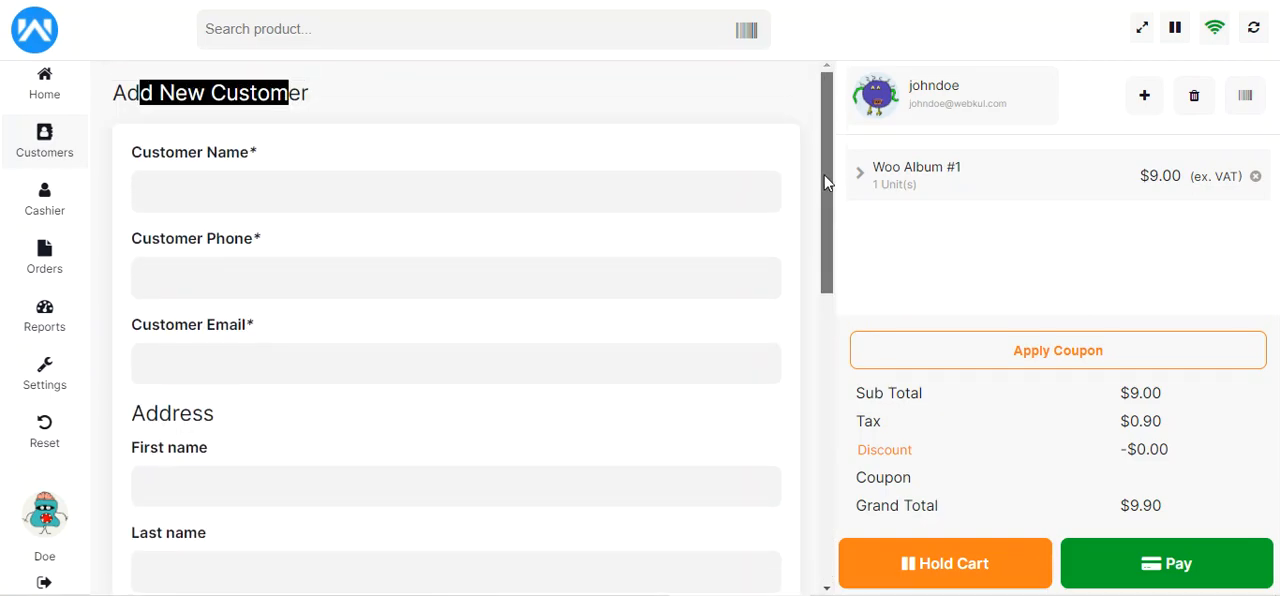
# Open the customer list, search it for a customer by first name, and clear the search
pyautogui.click(931, 100)
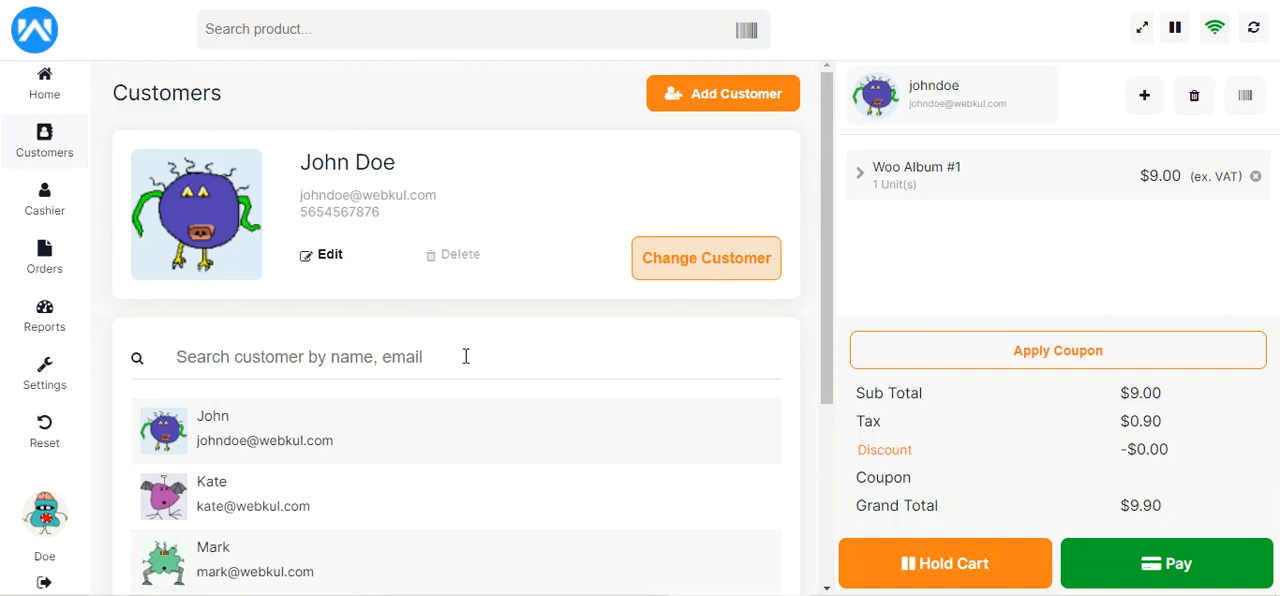
pyautogui.scroll(-1, 458, 360)
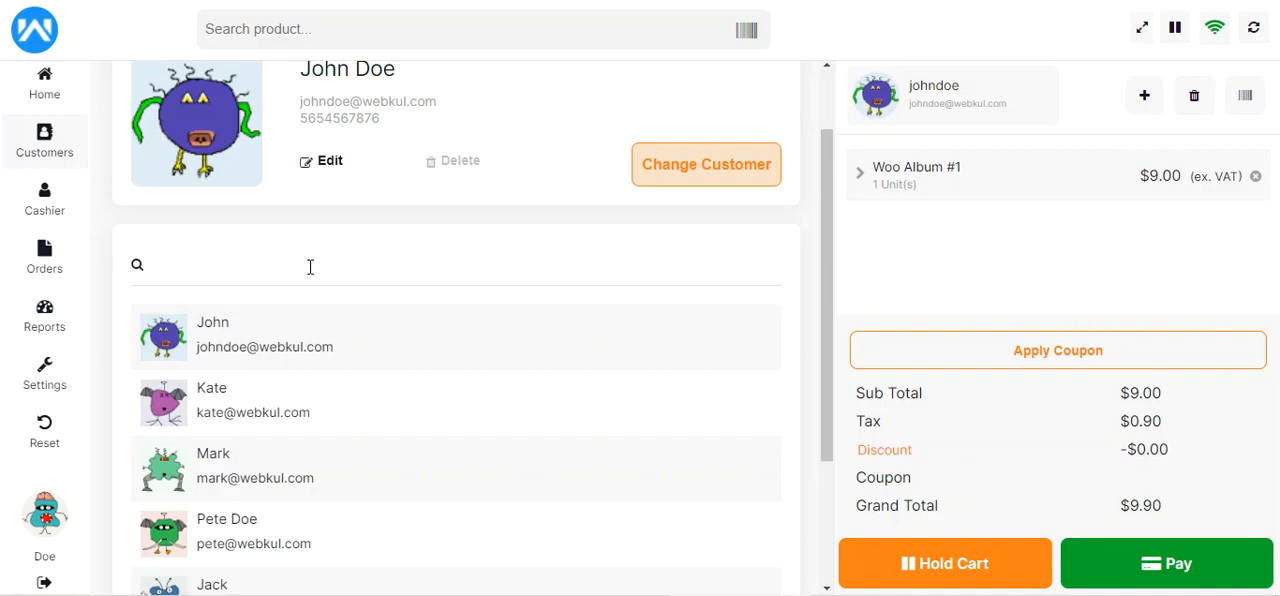
pyautogui.write('kat')
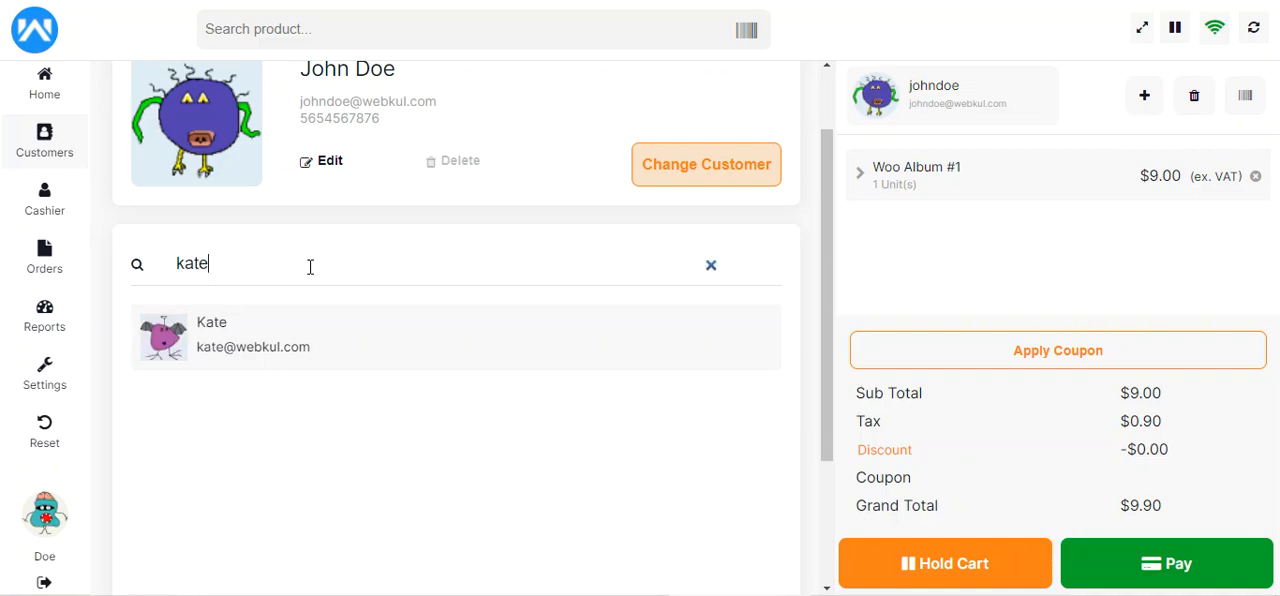
pyautogui.write('e')
pyautogui.moveTo(276, 270); pyautogui.dragTo(174, 268)
pyautogui.press('BackSpace')
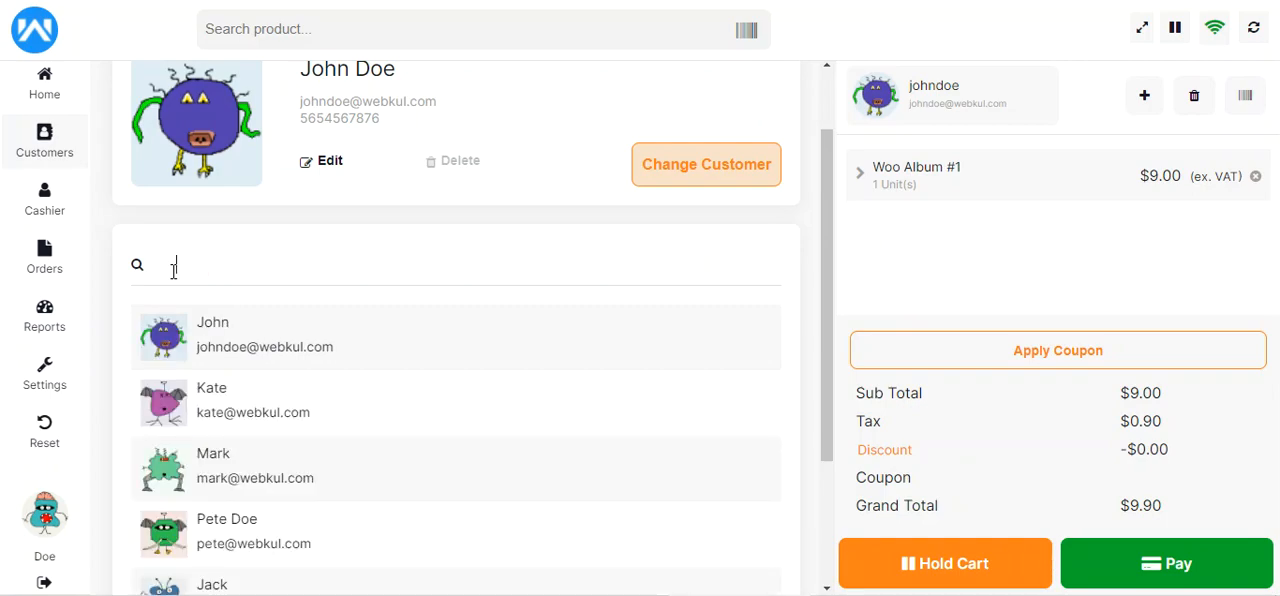
# Find the third listed customer by first name and assign that customer to the current cart
pyautogui.write('mark')
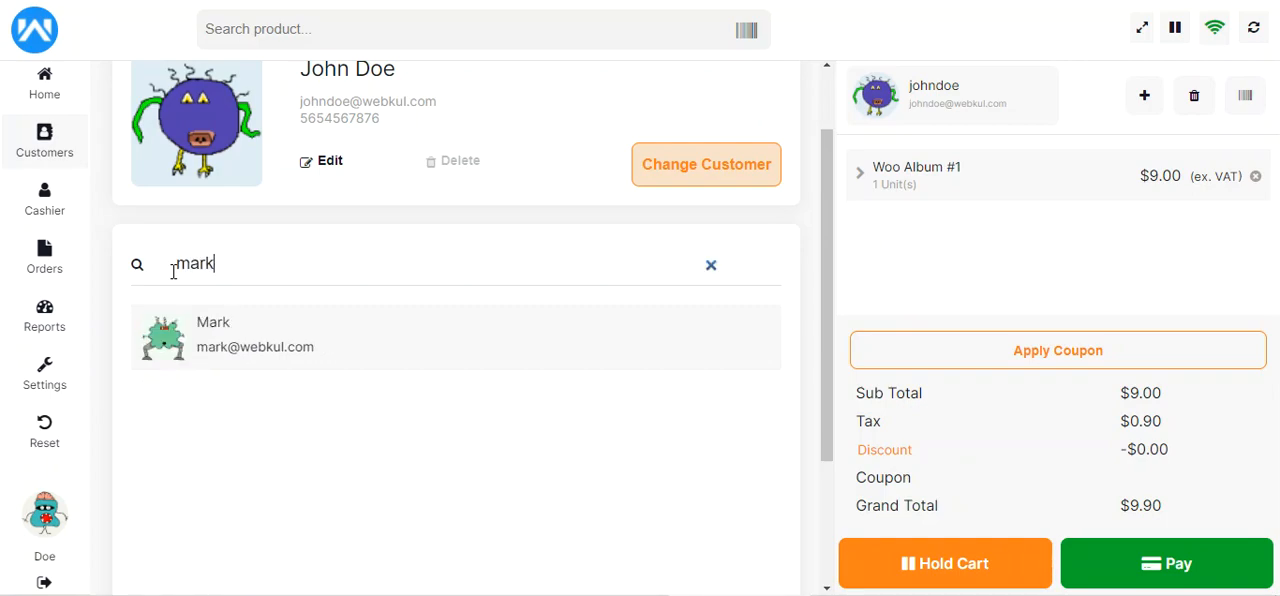
pyautogui.click(340, 356)
pyautogui.scroll(1, 411, 280)
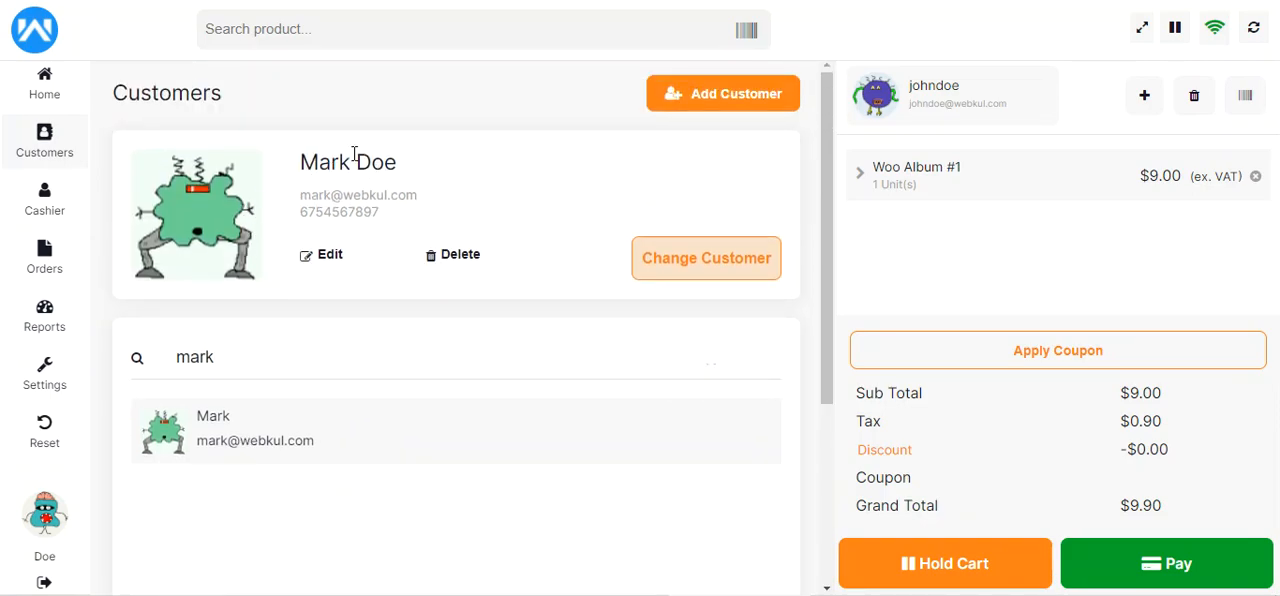
pyautogui.click(704, 263)
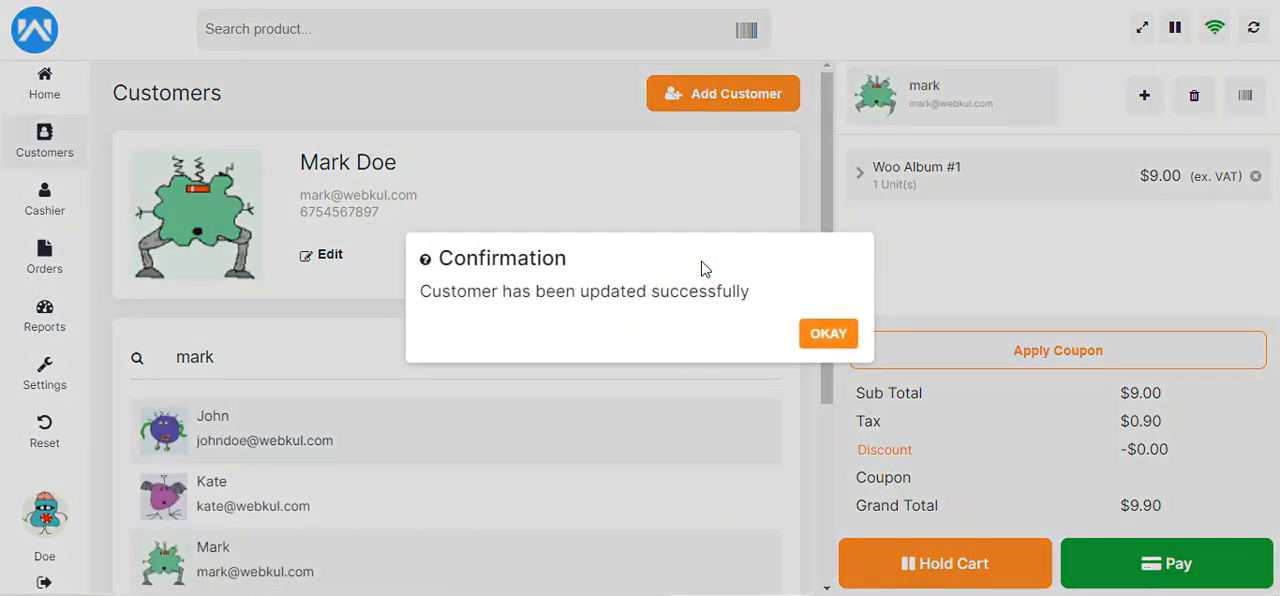
pyautogui.click(828, 334)
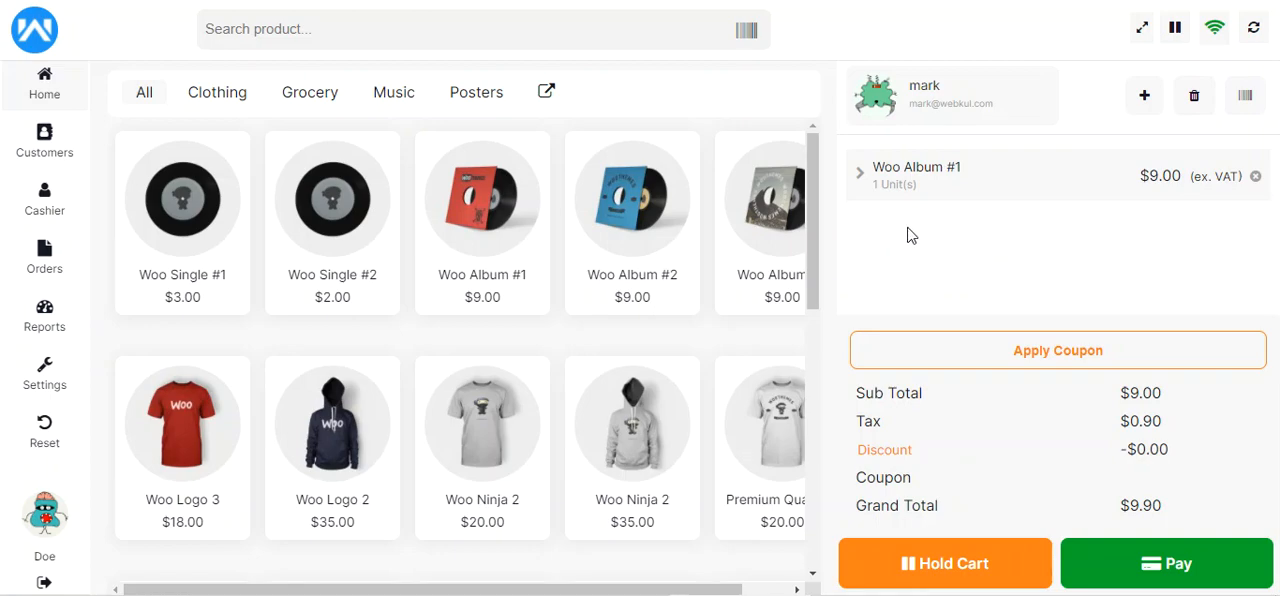
# Set the quantity of Woo Album #1 in the cart to 2 units
pyautogui.click(860, 178)
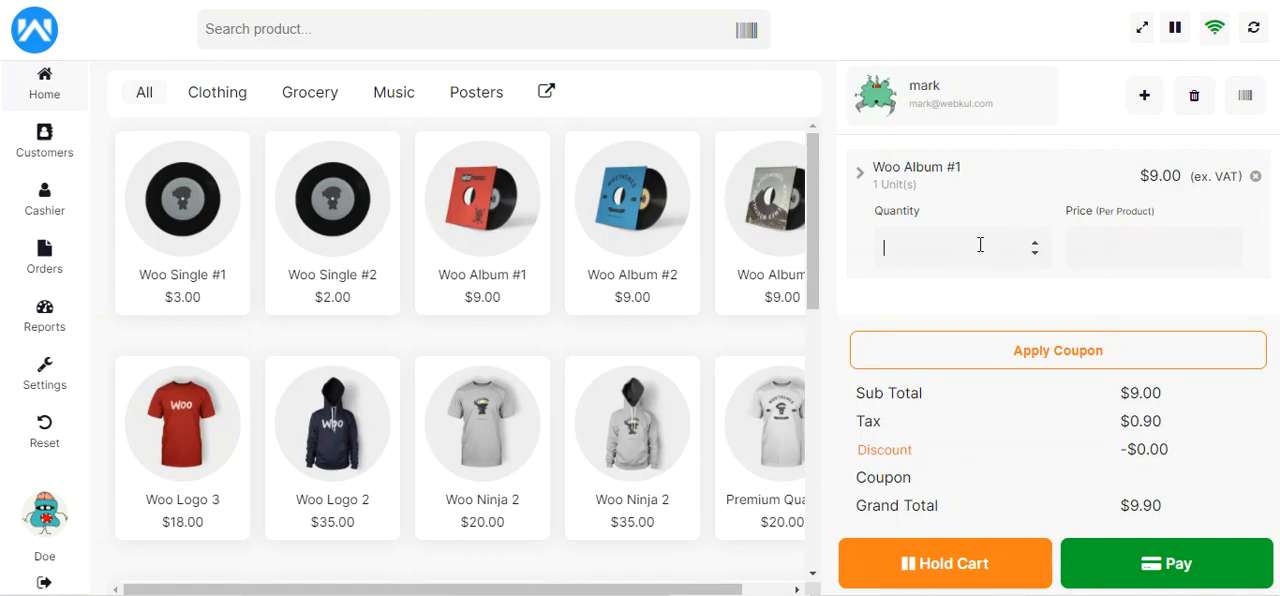
pyautogui.click(1035, 244)
pyautogui.press('Return')
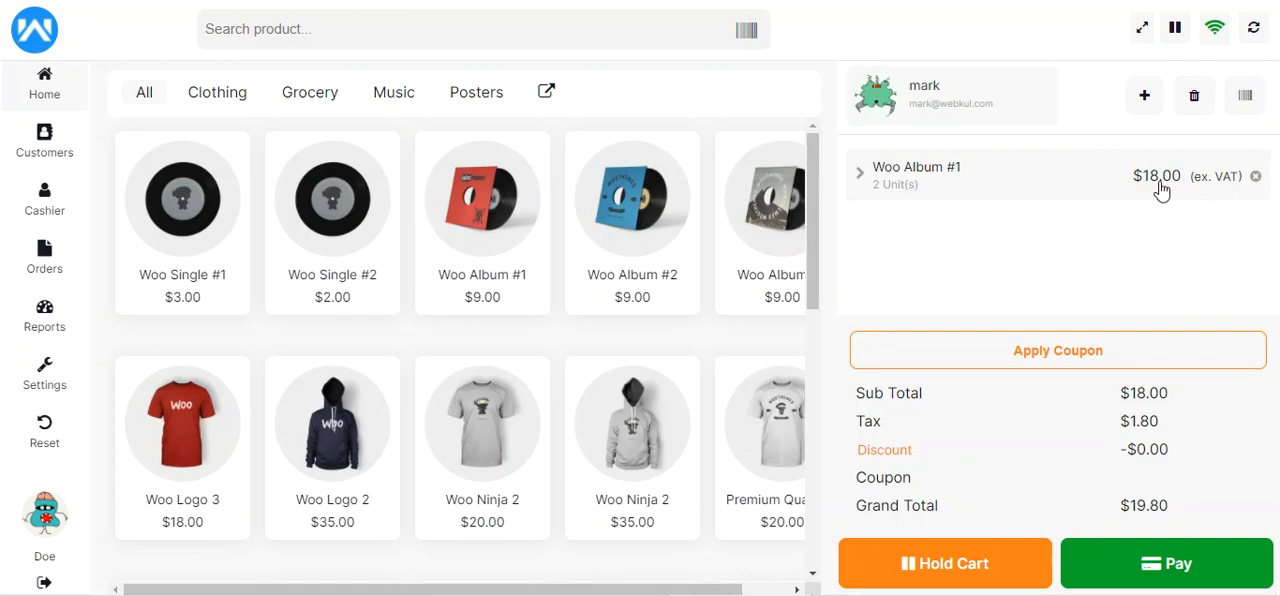
# Lower the per-product price of Woo Album #1 so that its two-unit cart line comes to $16.00
pyautogui.click(858, 177)
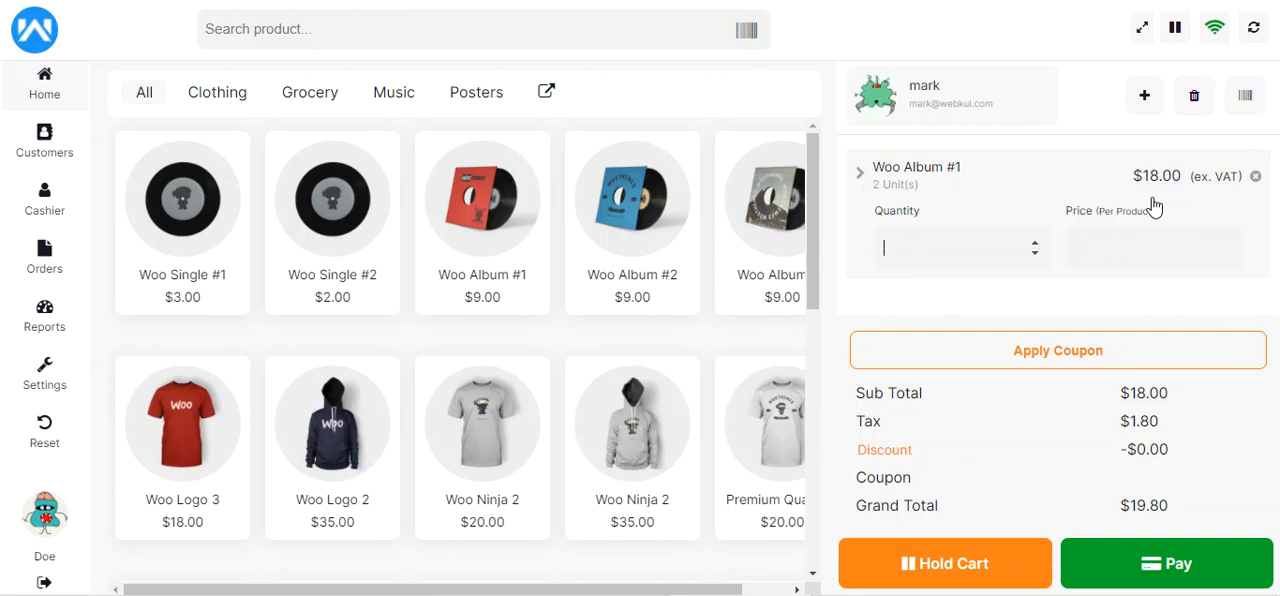
pyautogui.click(1225, 242)
pyautogui.doubleClick(1225, 242)
pyautogui.click(1226, 243)
pyautogui.press('Return')
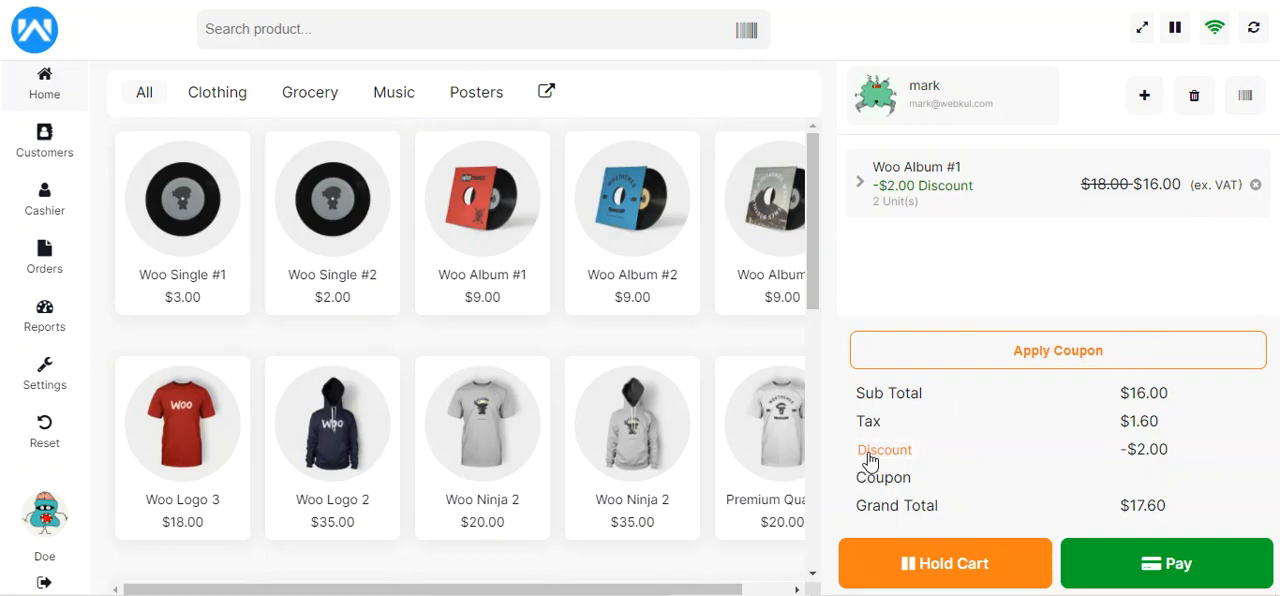
# Examine the cart's discount, tax, subtotal and grand total, and open the barcode entry and cancel it
pyautogui.moveTo(1119, 450)
pyautogui.mouseDown()
pyautogui.moveTo(1161, 451)
pyautogui.moveTo(1121, 455)
pyautogui.mouseUp()
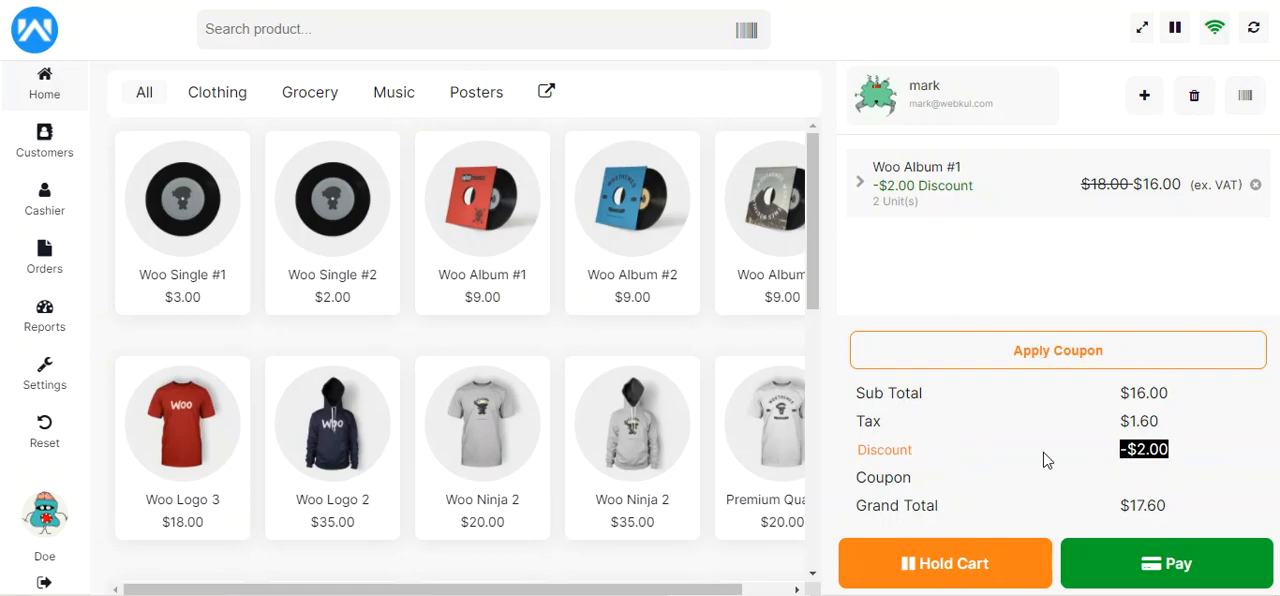
pyautogui.moveTo(1119, 421); pyautogui.dragTo(1171, 432)
pyautogui.click(1171, 432)
pyautogui.moveTo(1120, 394); pyautogui.dragTo(1170, 398)
pyautogui.moveTo(1120, 505); pyautogui.dragTo(1177, 512)
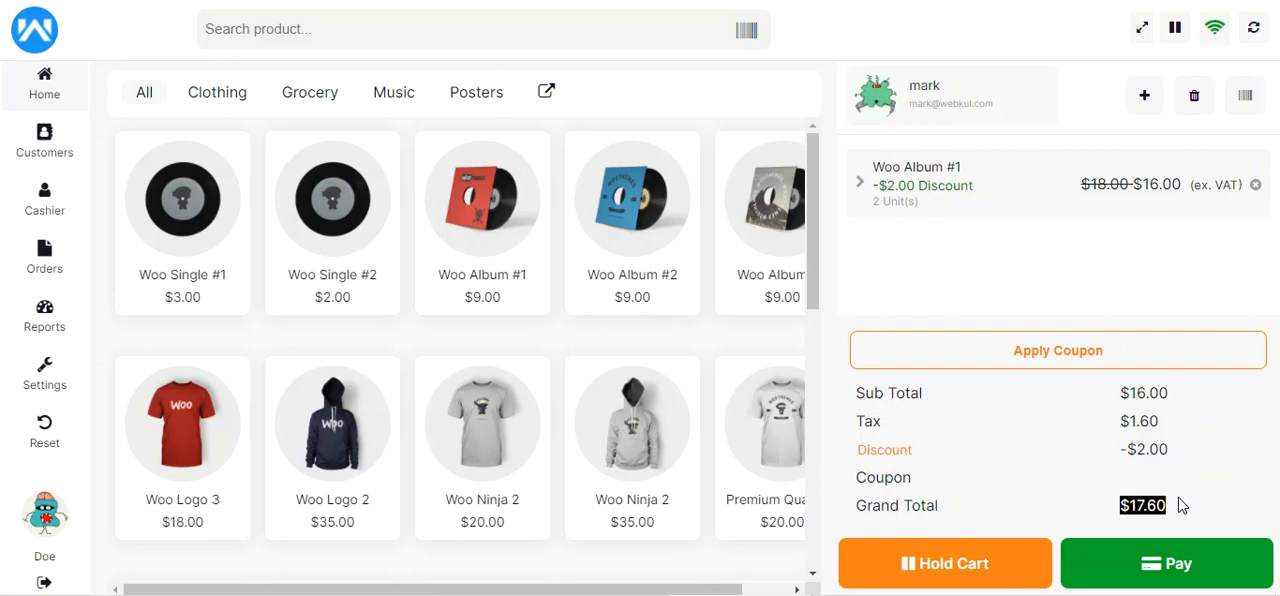
pyautogui.click(1192, 499)
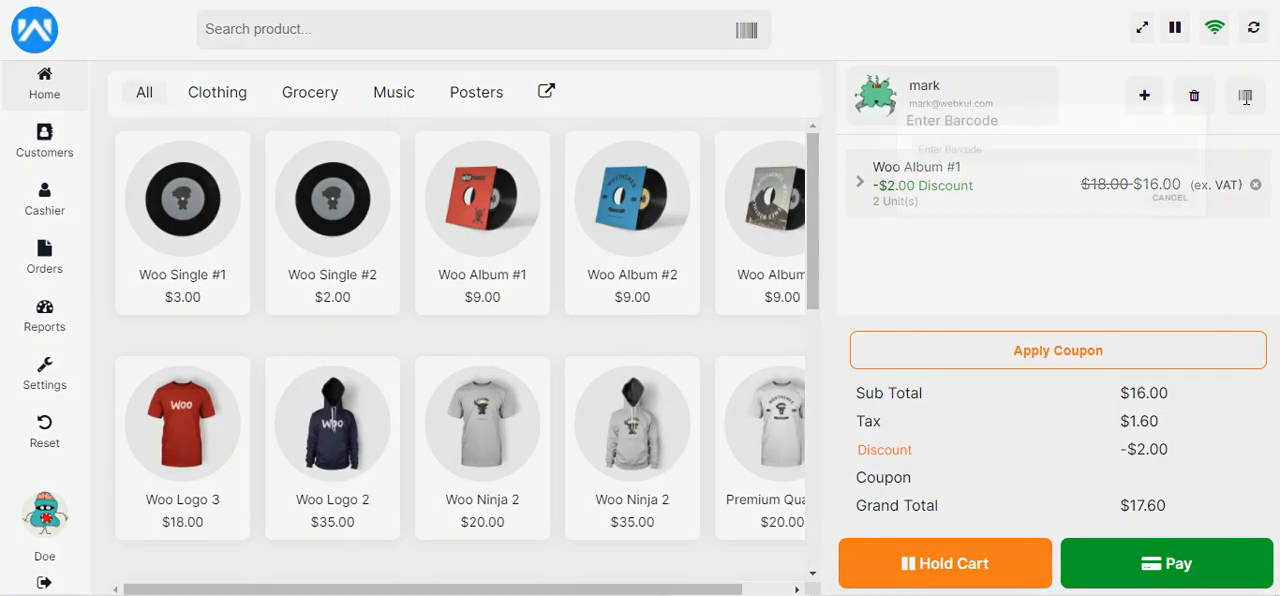
pyautogui.click(1244, 96)
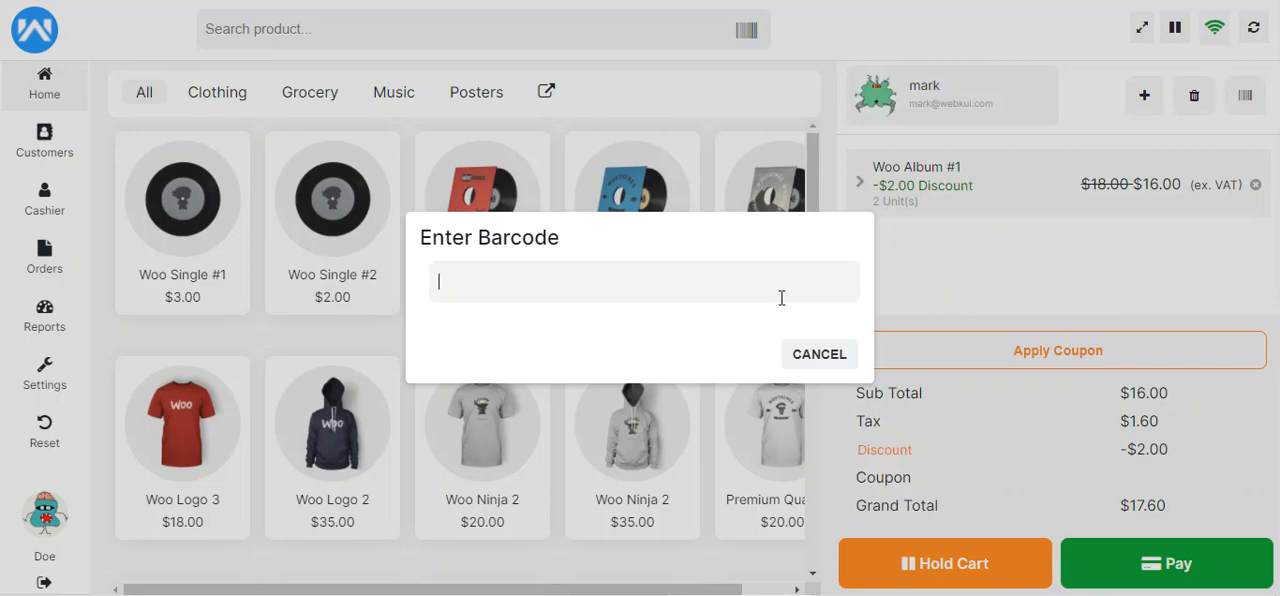
pyautogui.click(820, 358)
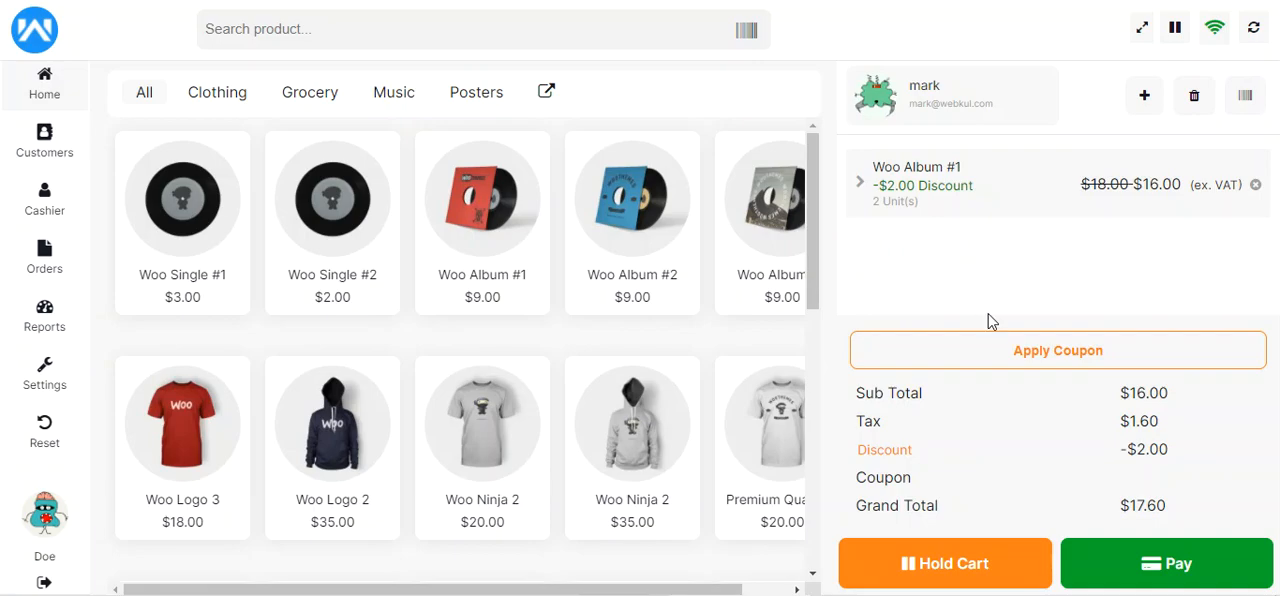
# Proceed to payment for the cart and examine the order summary and the empty order note field
pyautogui.click(1160, 572)
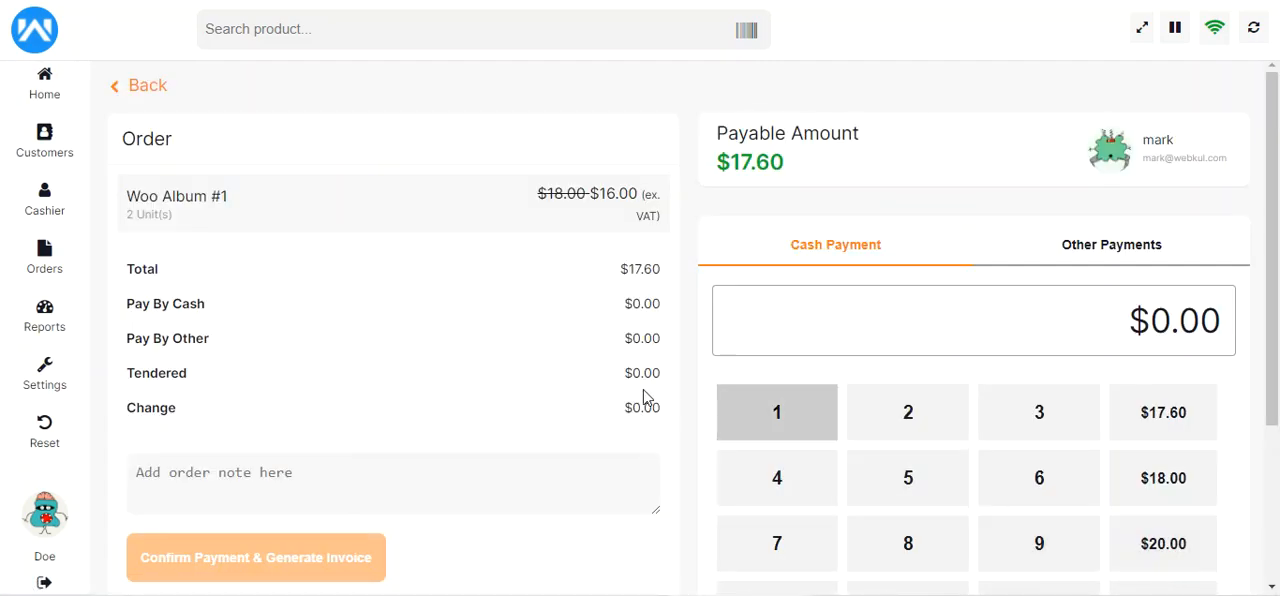
pyautogui.scroll(-2, 1277, 205)
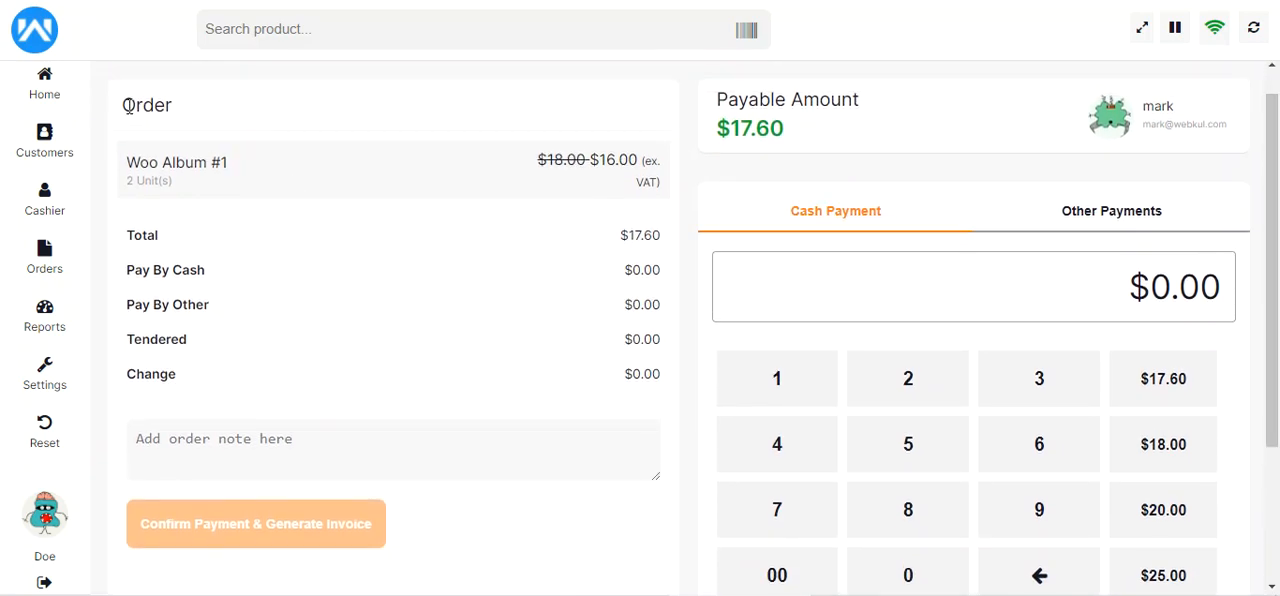
pyautogui.moveTo(124, 104); pyautogui.dragTo(177, 116)
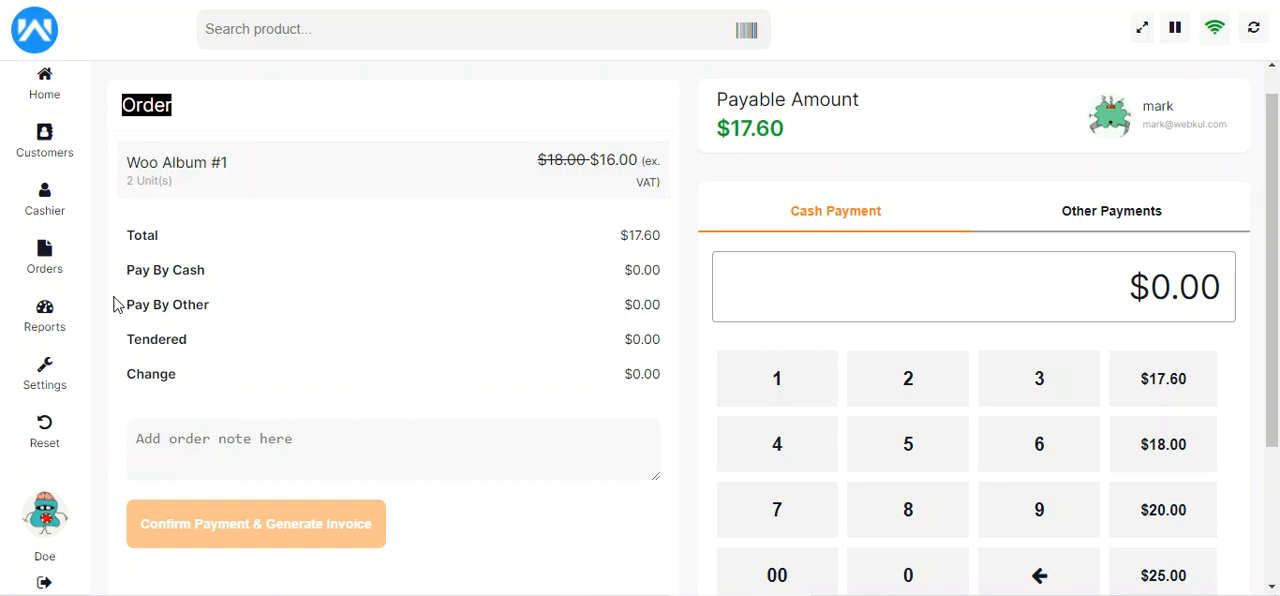
pyautogui.click(224, 443)
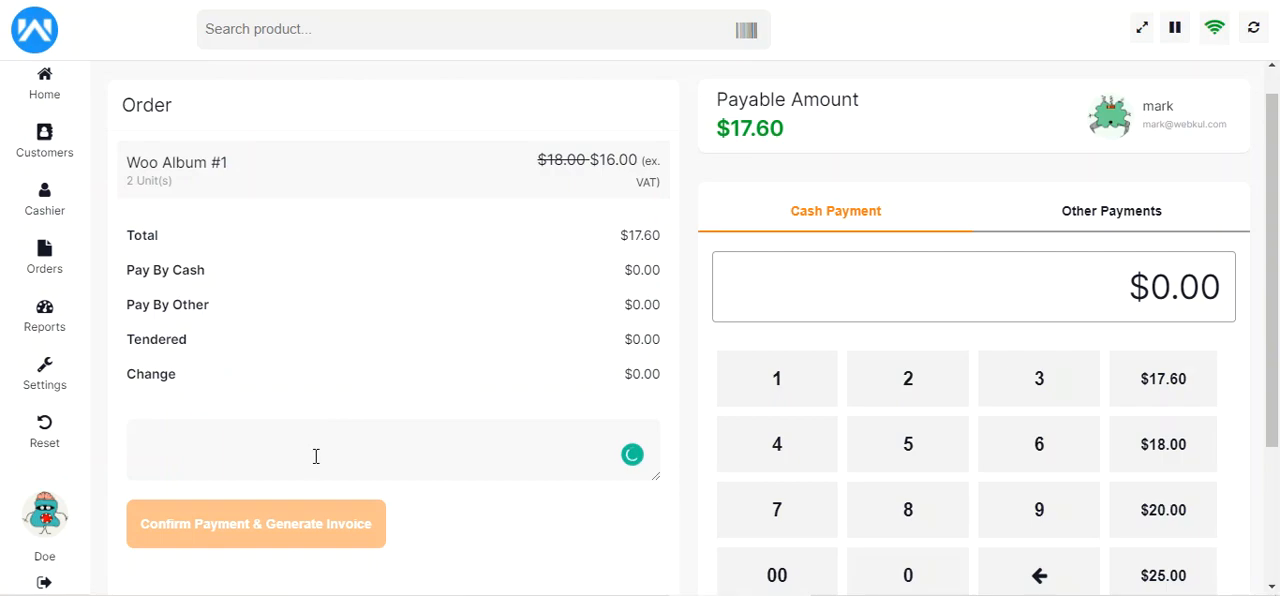
pyautogui.moveTo(1274, 255); pyautogui.dragTo(1278, 303)
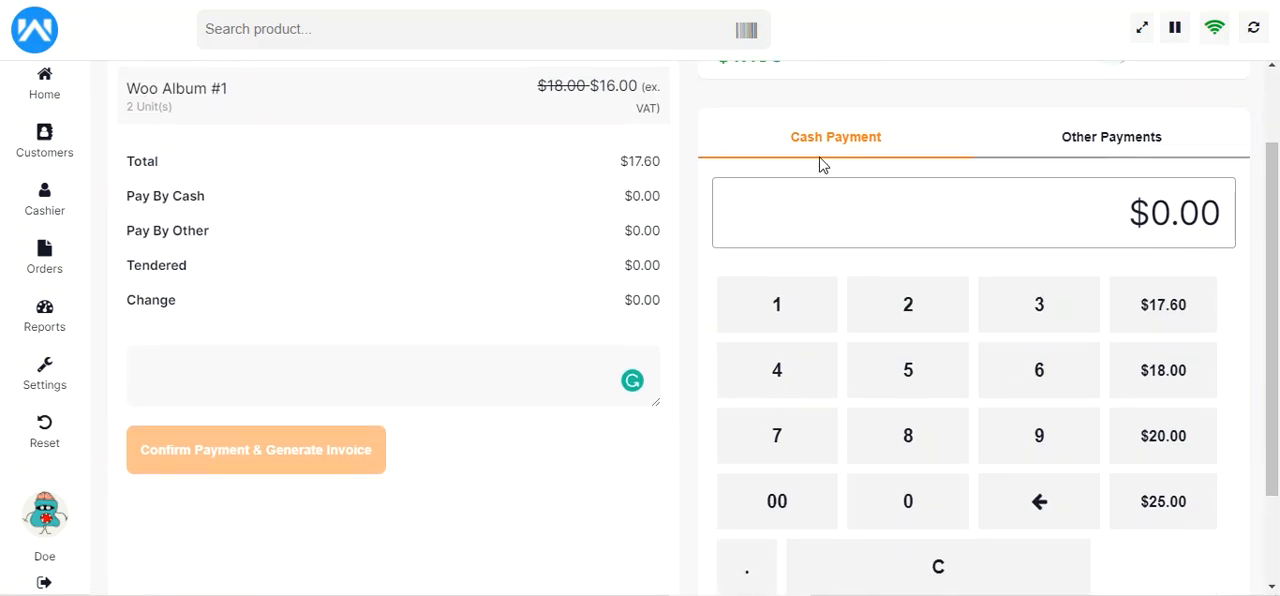
# Review the methods offered under other payments without choosing a different one, and return to cash payment
pyautogui.click(1102, 145)
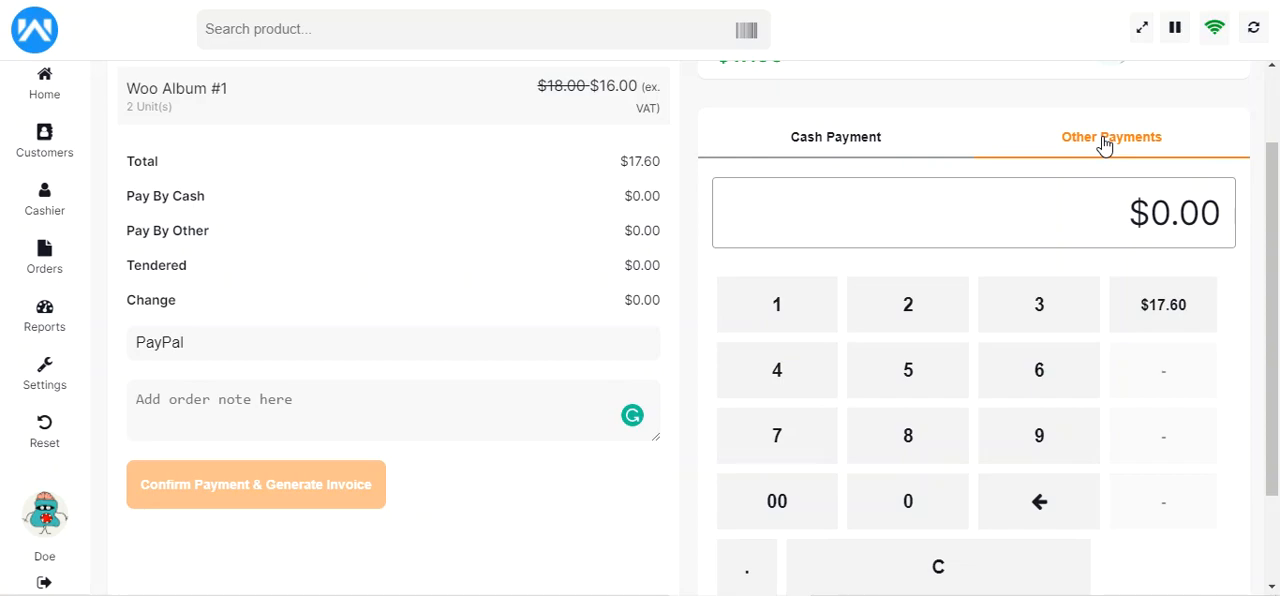
pyautogui.click(212, 346)
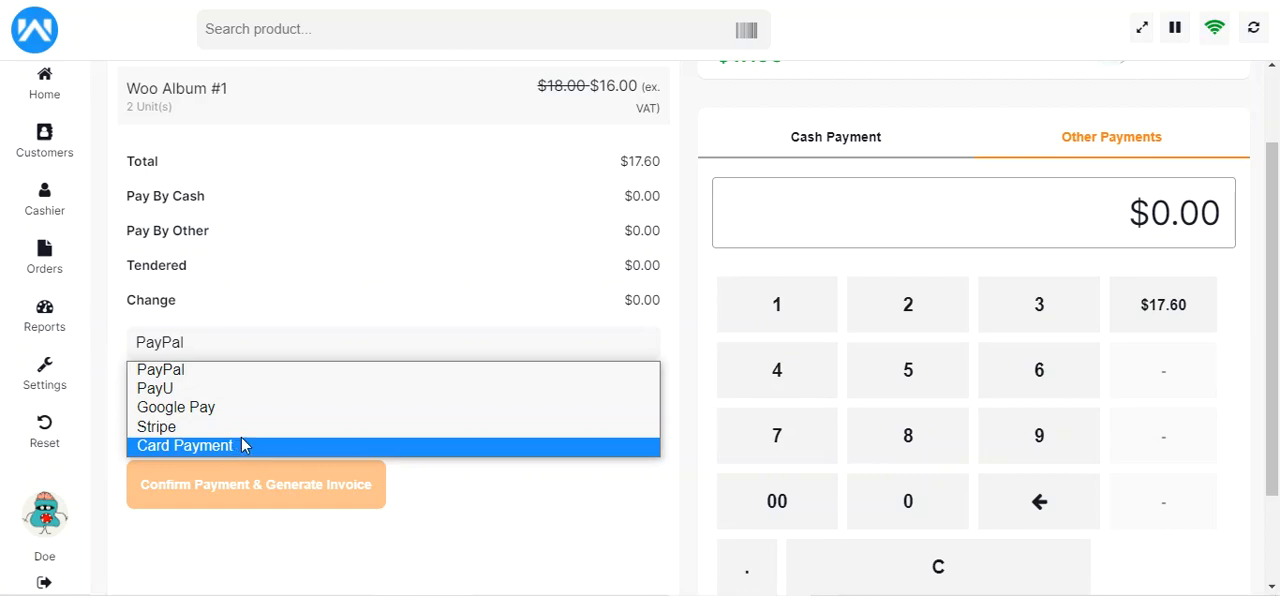
pyautogui.click(291, 316)
pyautogui.click(273, 409)
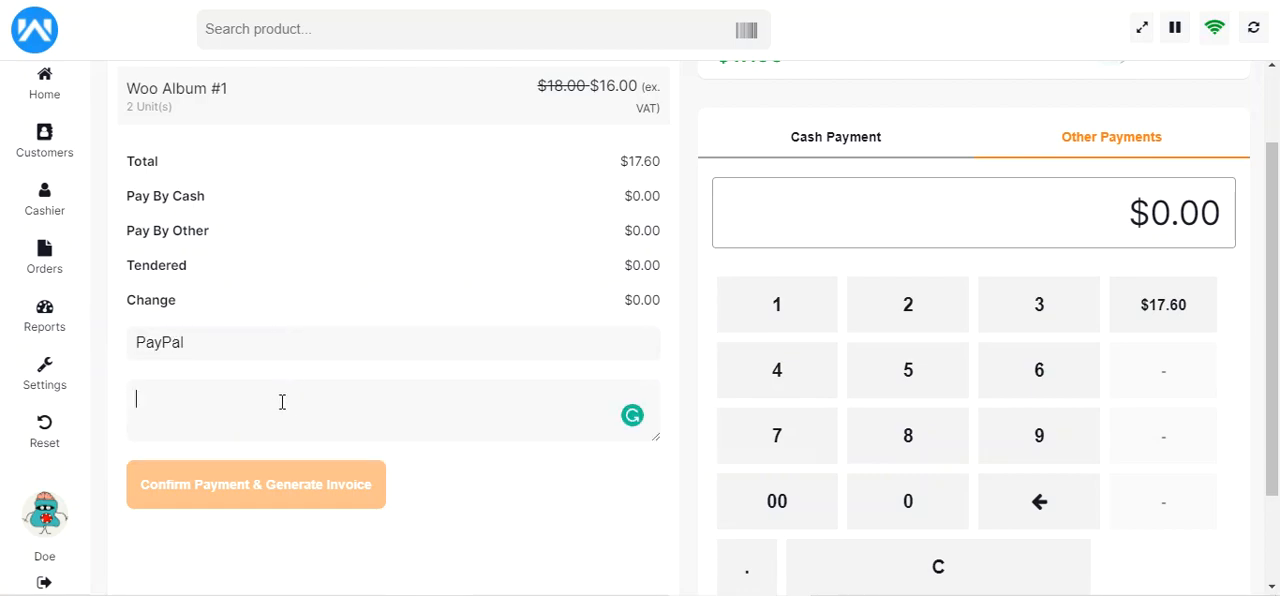
pyautogui.click(306, 352)
pyautogui.click(337, 302)
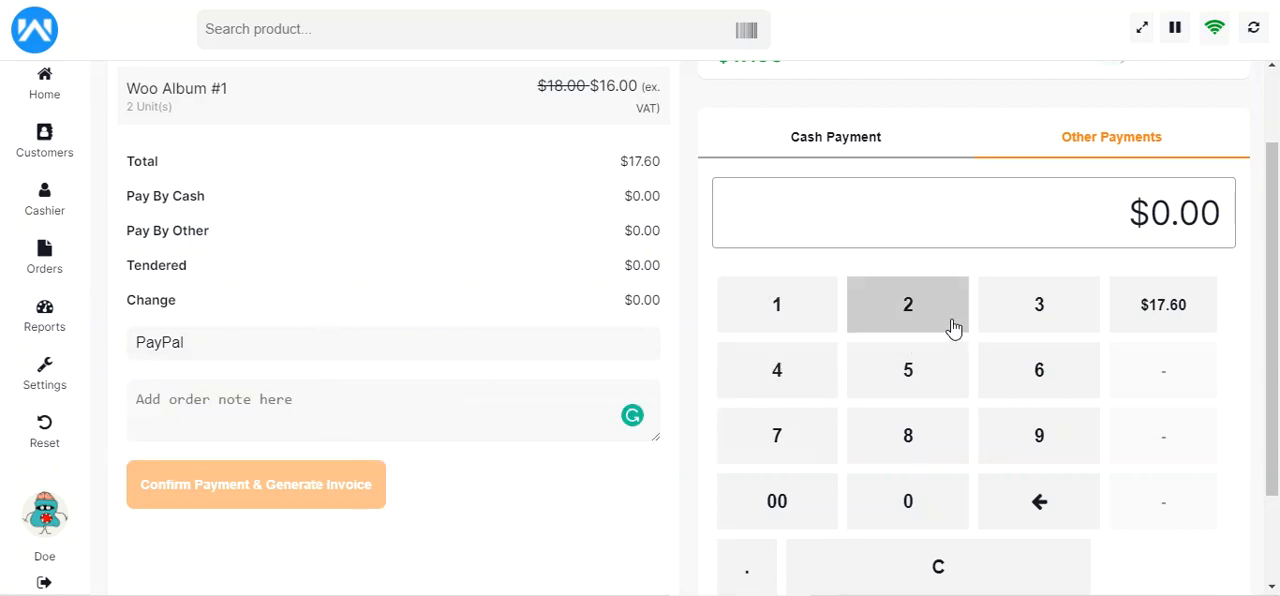
pyautogui.click(848, 150)
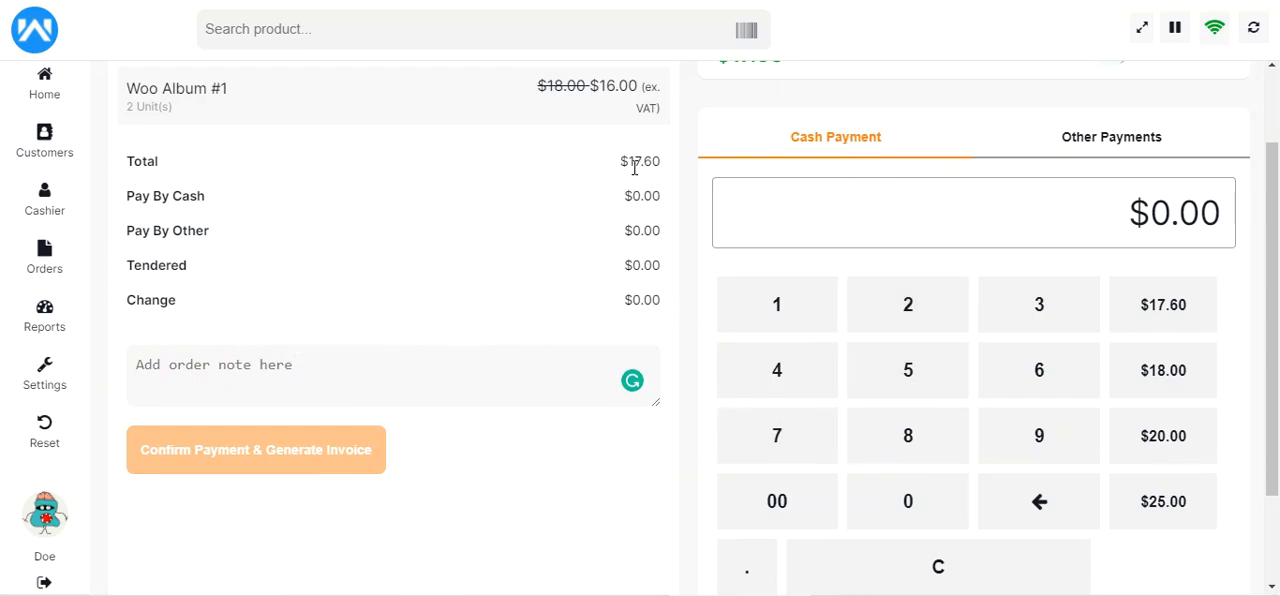
# Enter $20.00 as the cash payment and review the change due and the payable amount
pyautogui.click(909, 323)
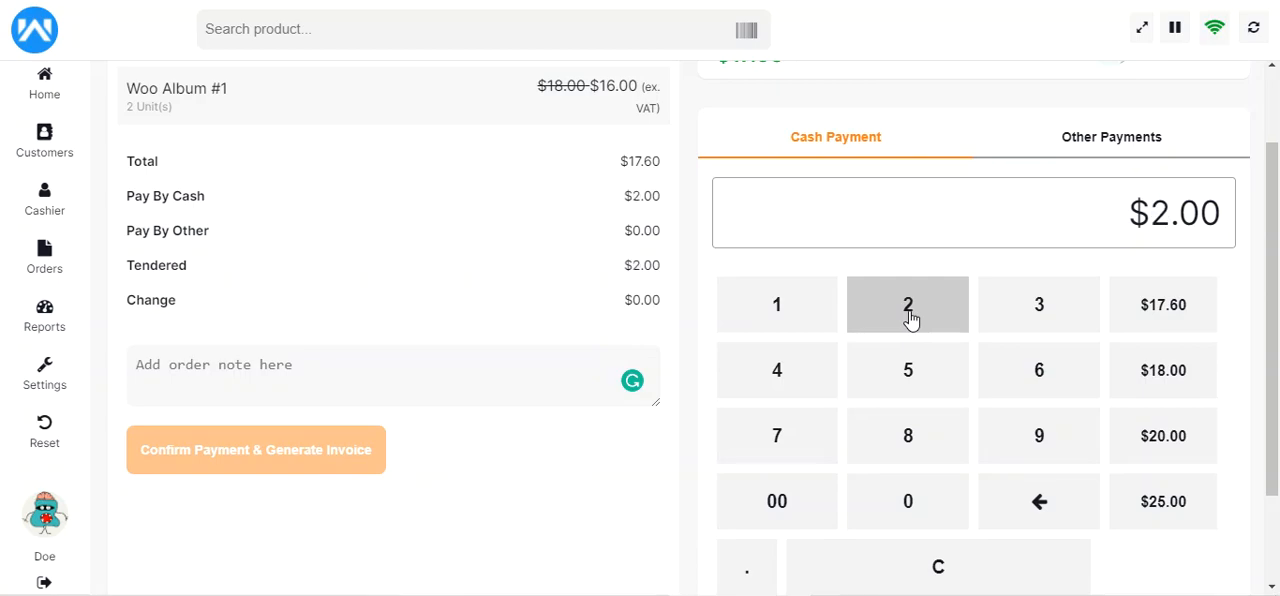
pyautogui.click(912, 502)
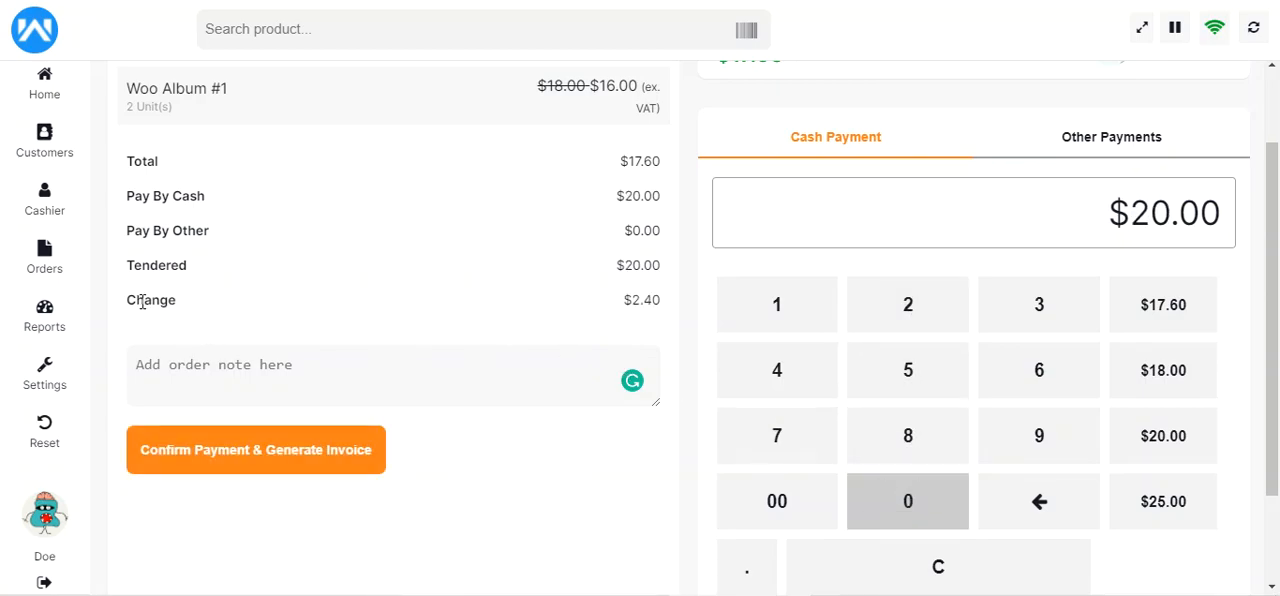
pyautogui.moveTo(143, 302); pyautogui.dragTo(214, 303)
pyautogui.moveTo(632, 300)
pyautogui.mouseDown()
pyautogui.moveTo(677, 314)
pyautogui.moveTo(612, 306)
pyautogui.mouseUp()
pyautogui.click(655, 309)
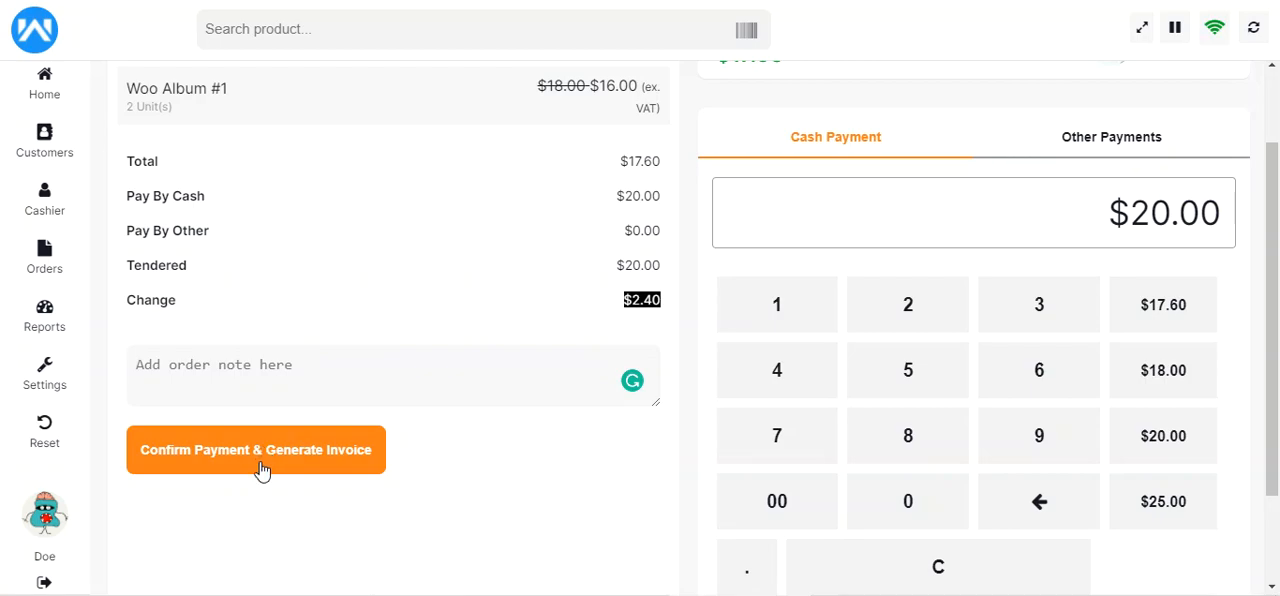
pyautogui.scroll(2, 262, 470)
pyautogui.scroll(-1, 266, 466)
pyautogui.scroll(1, 266, 462)
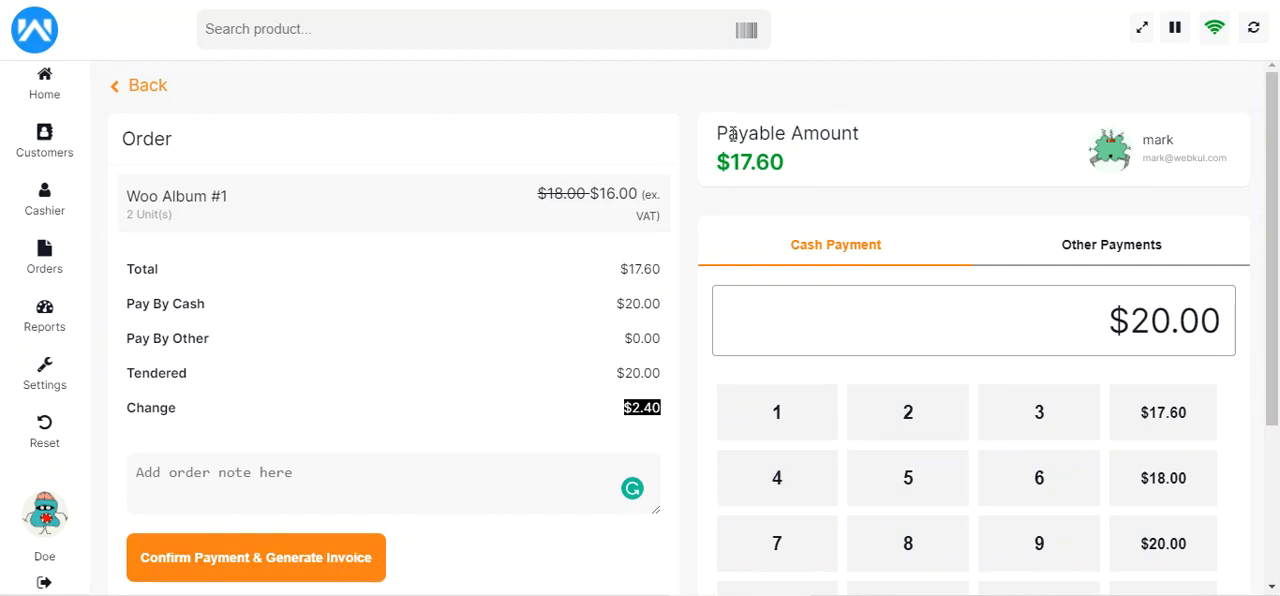
pyautogui.moveTo(731, 135); pyautogui.dragTo(874, 137)
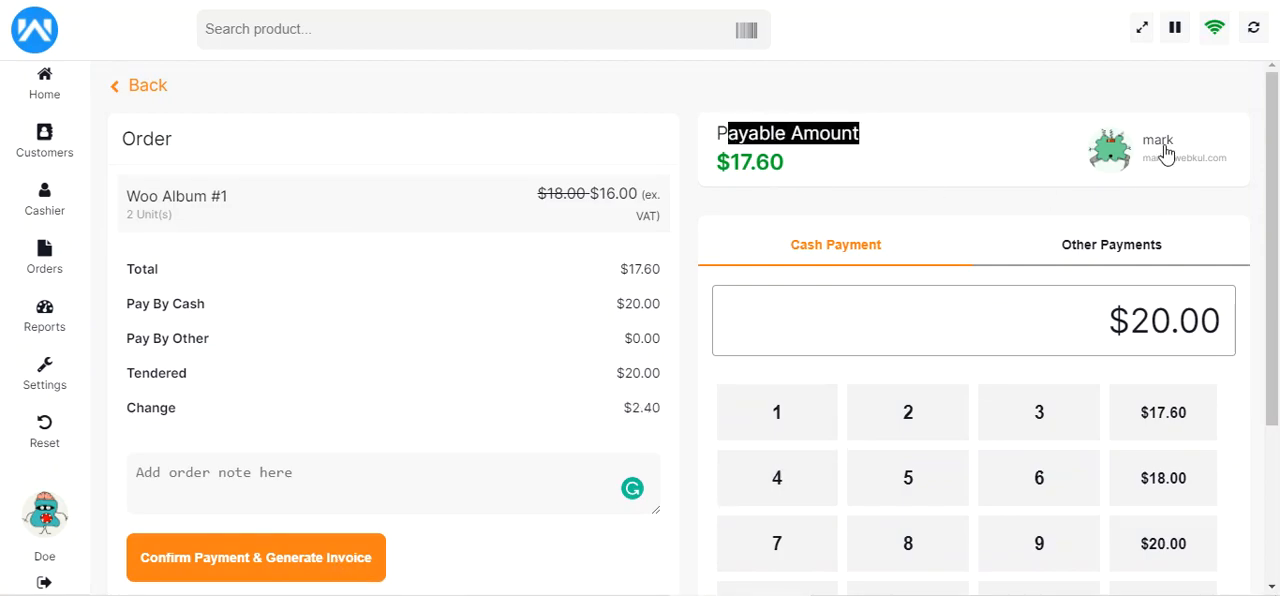
# Confirm the payment with a printed invoice and open the sale order history
pyautogui.click(277, 560)
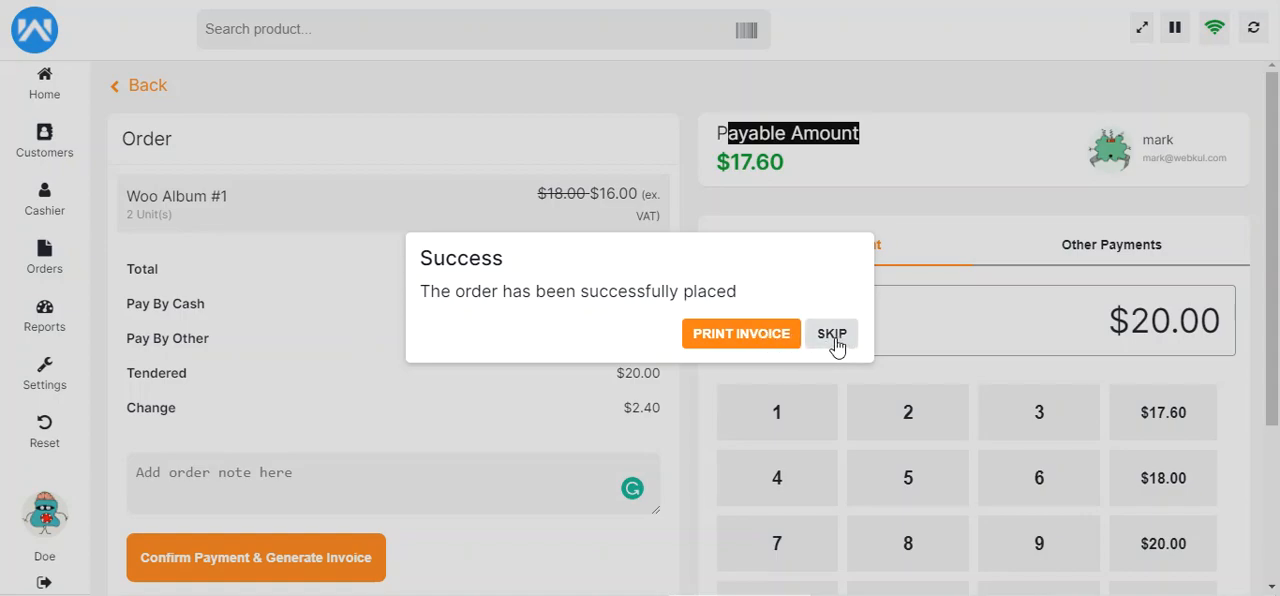
pyautogui.click(740, 336)
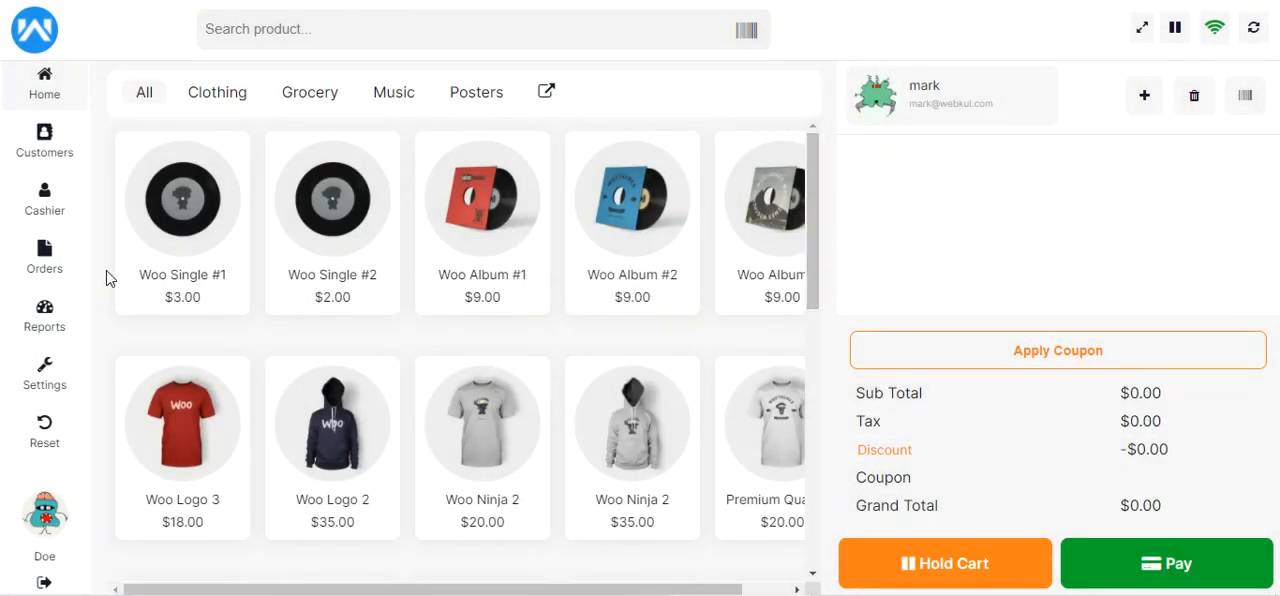
pyautogui.click(50, 267)
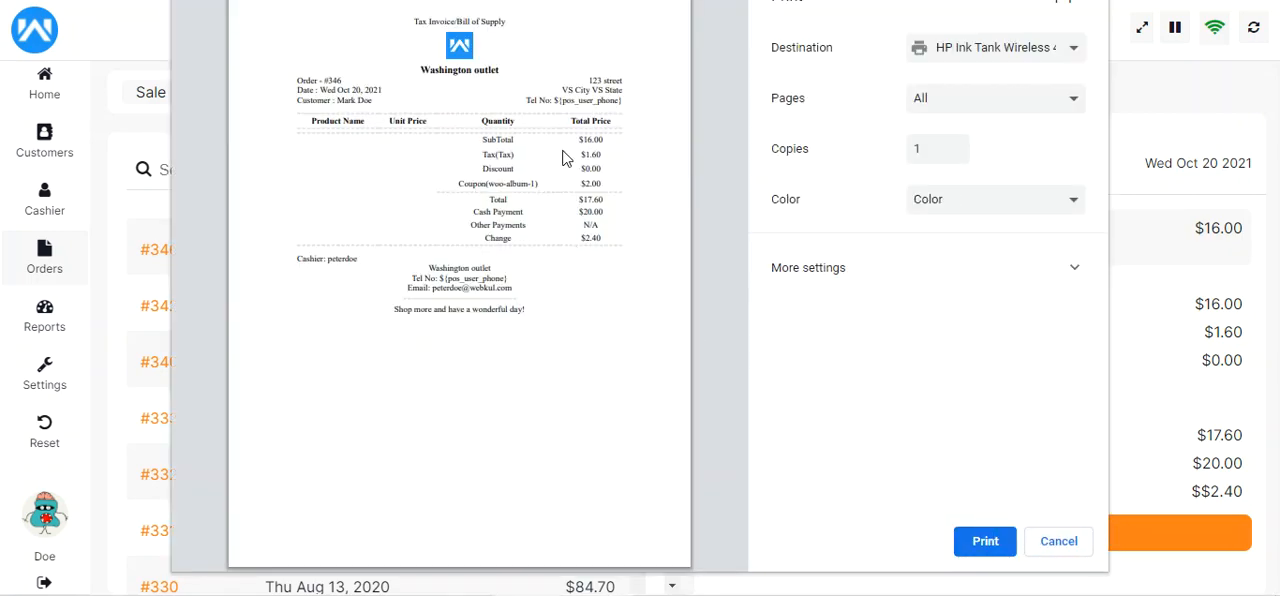
# Examine the order details, customer, total and change on the invoice print preview, and close it without printing
pyautogui.moveTo(345, 98); pyautogui.dragTo(583, 282)
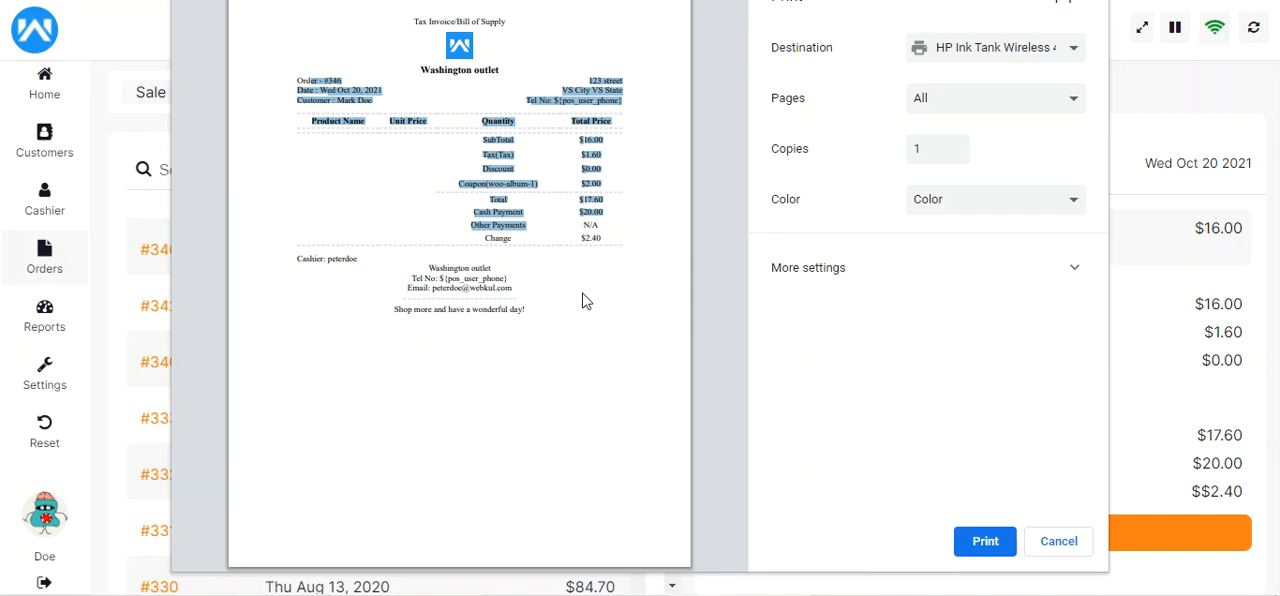
pyautogui.click(578, 299)
pyautogui.moveTo(338, 103); pyautogui.dragTo(376, 103)
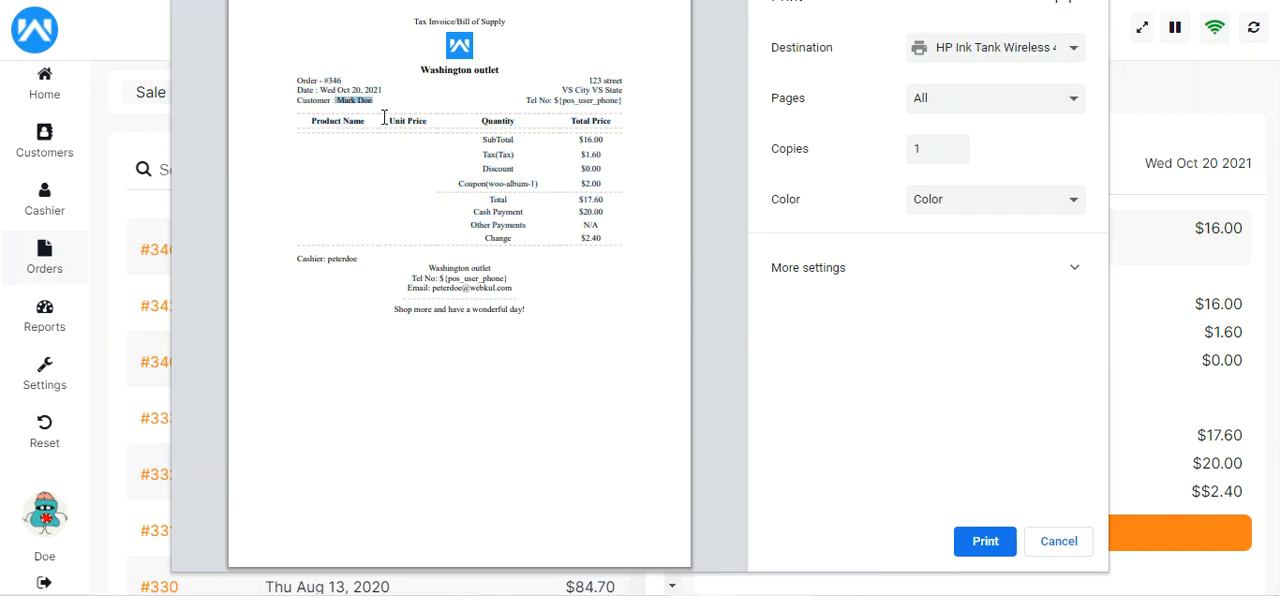
pyautogui.click(378, 103)
pyautogui.doubleClick(591, 238)
pyautogui.doubleClick(581, 199)
pyautogui.click(1062, 546)
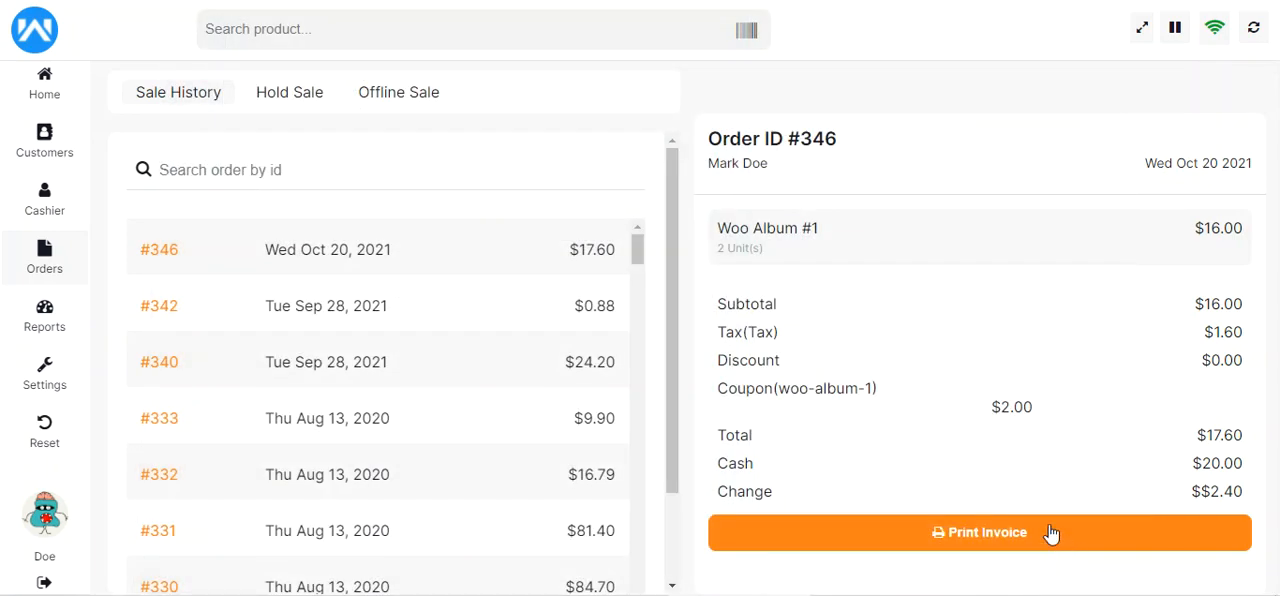
# Add Woo Album #1 to the new cart, along with a custom product named "Test product 1" priced at $120
pyautogui.click(50, 90)
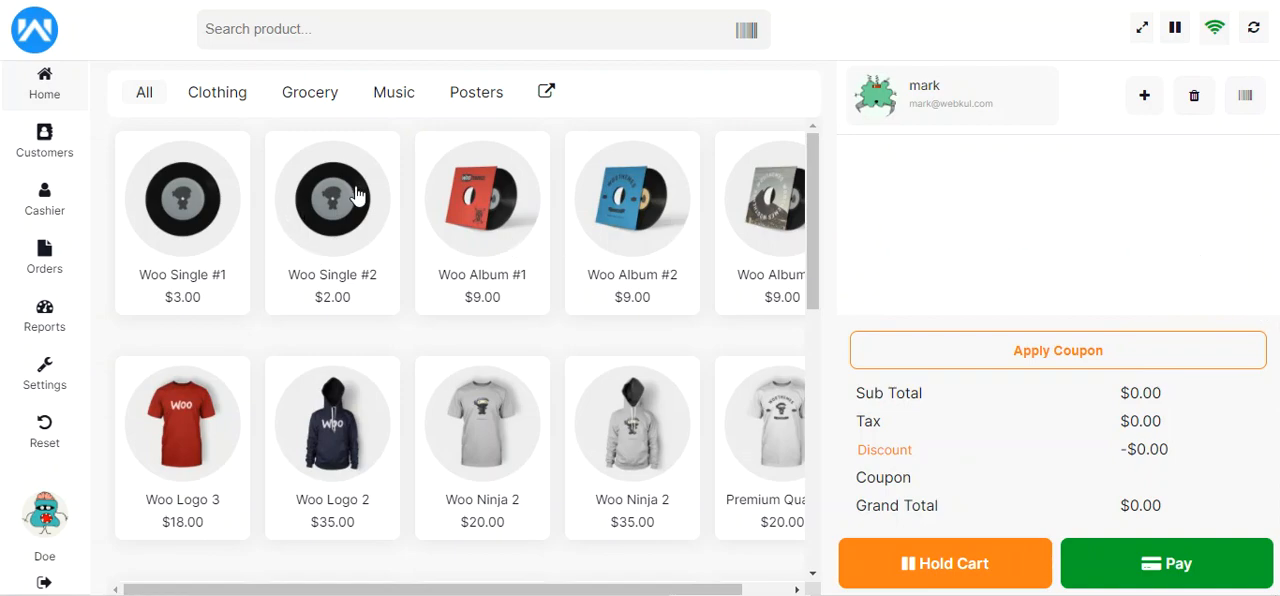
pyautogui.click(490, 203)
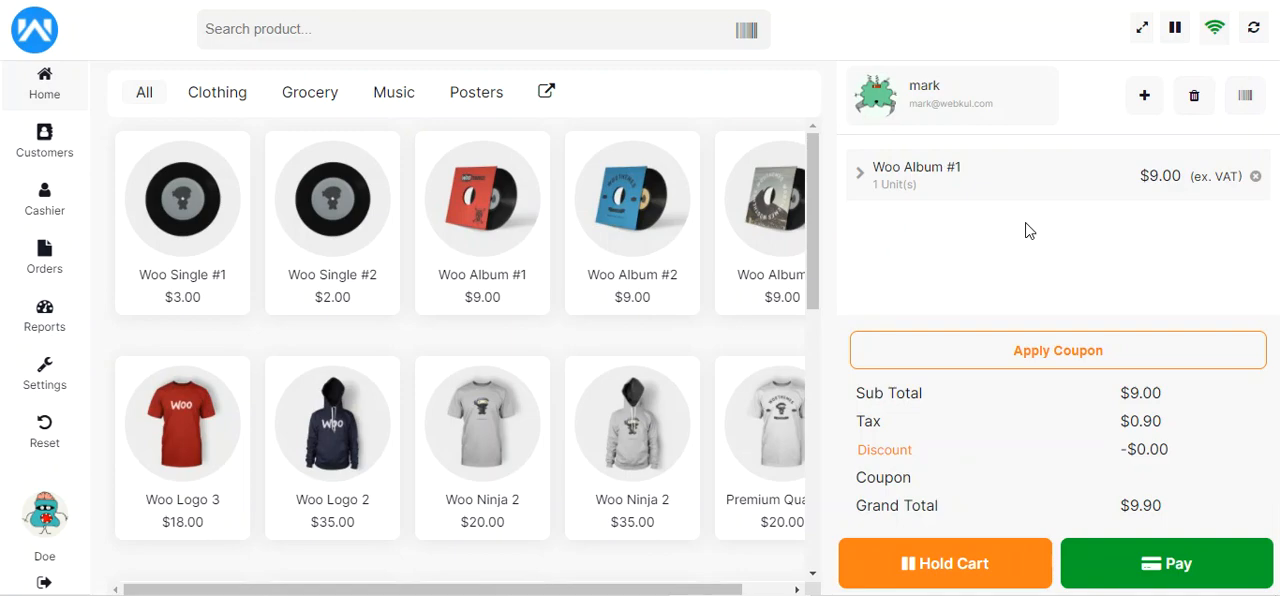
pyautogui.click(1145, 100)
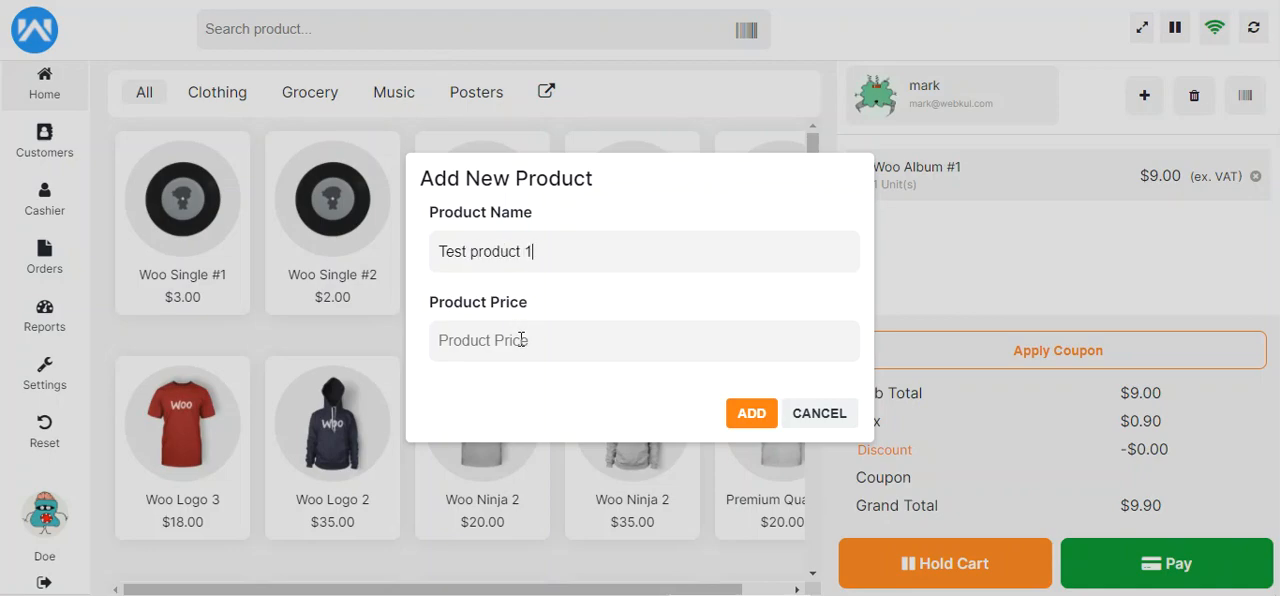
pyautogui.write('120')
pyautogui.click(751, 416)
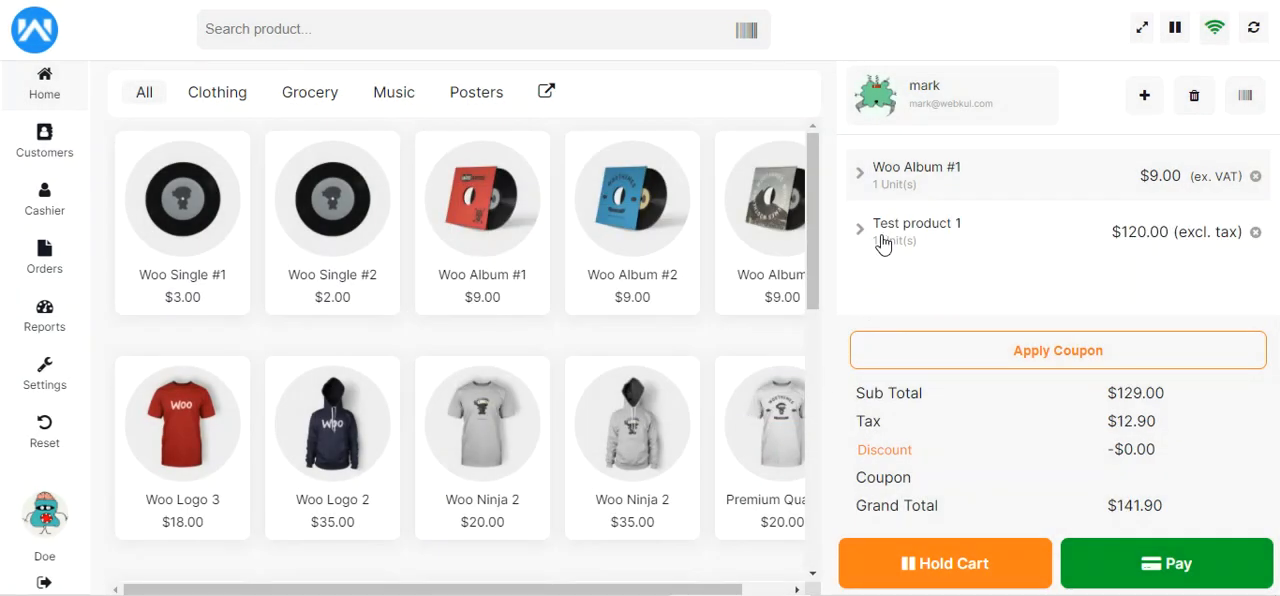
# Review the quantity and per-product price fields of Test product 1 and Woo Album #1 in the cart without changing them
pyautogui.click(862, 239)
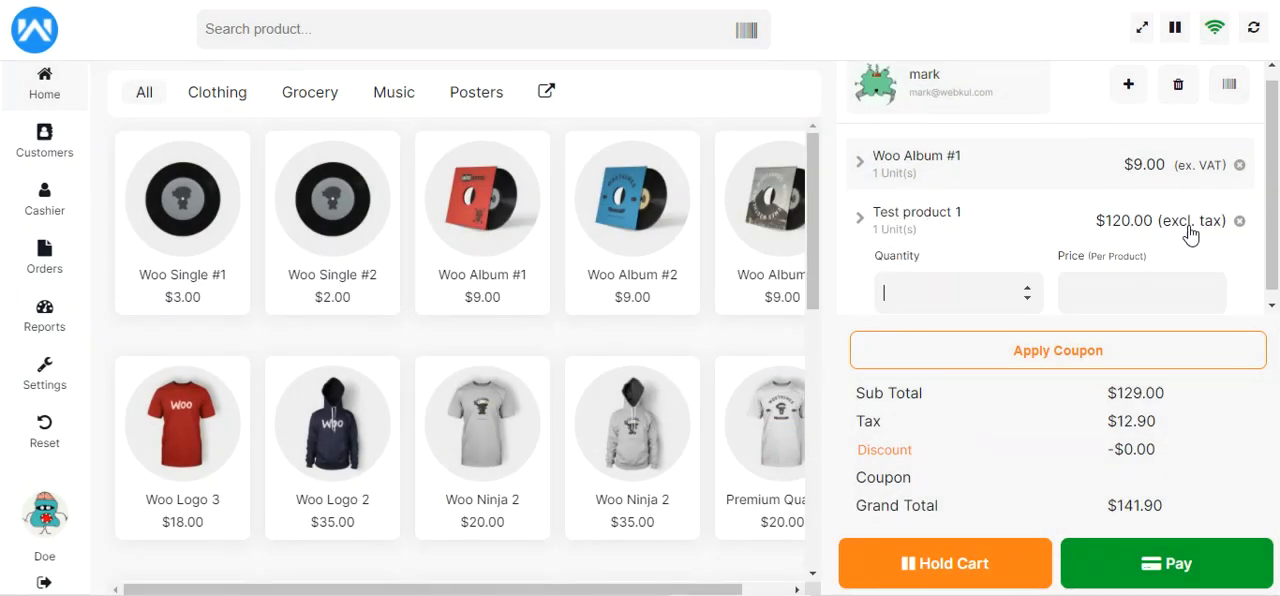
pyautogui.click(876, 240)
pyautogui.click(858, 166)
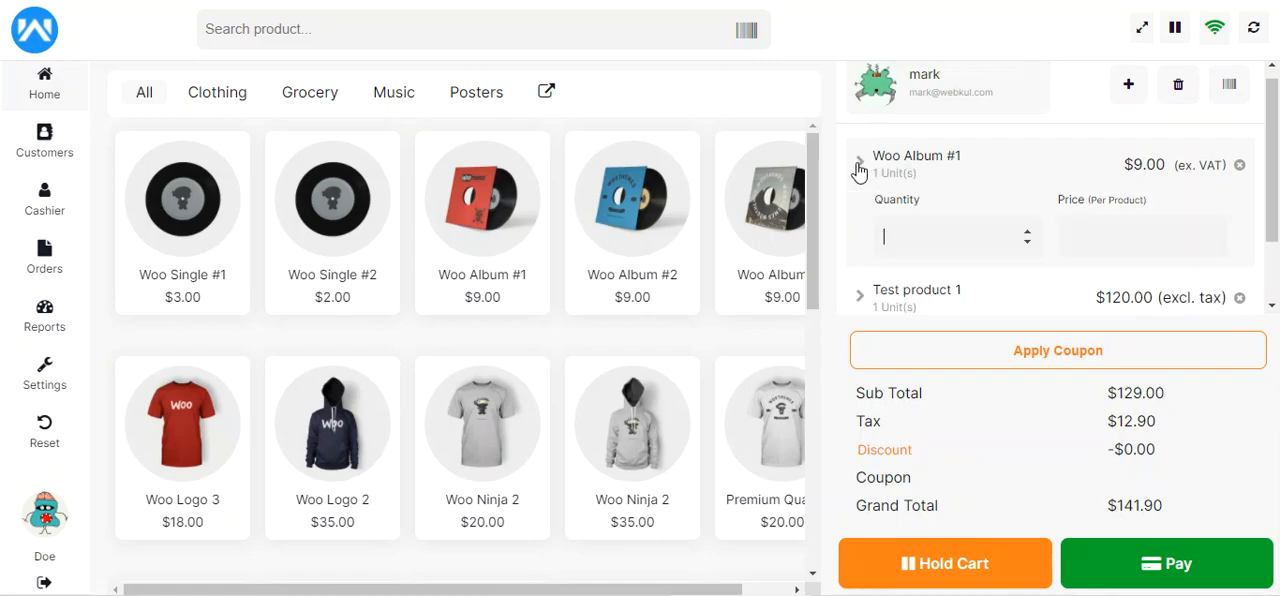
pyautogui.click(862, 166)
pyautogui.click(858, 222)
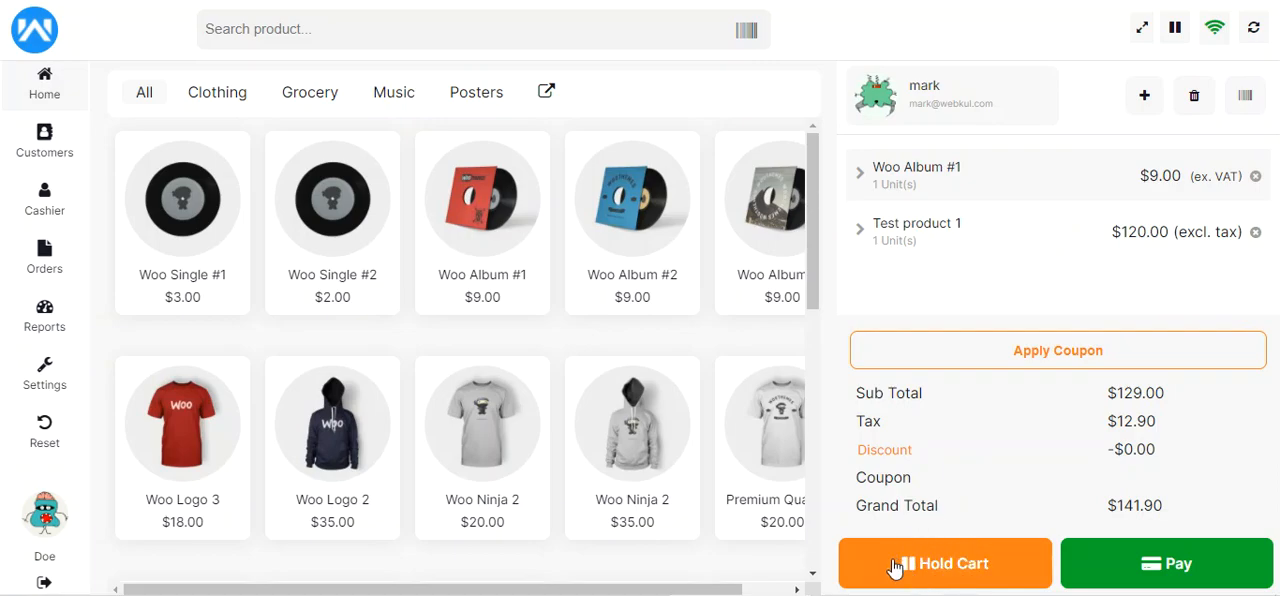
# Put the cart on hold with the order note "customer needs to add a few more products after checking them out in the store"
pyautogui.click(950, 563)
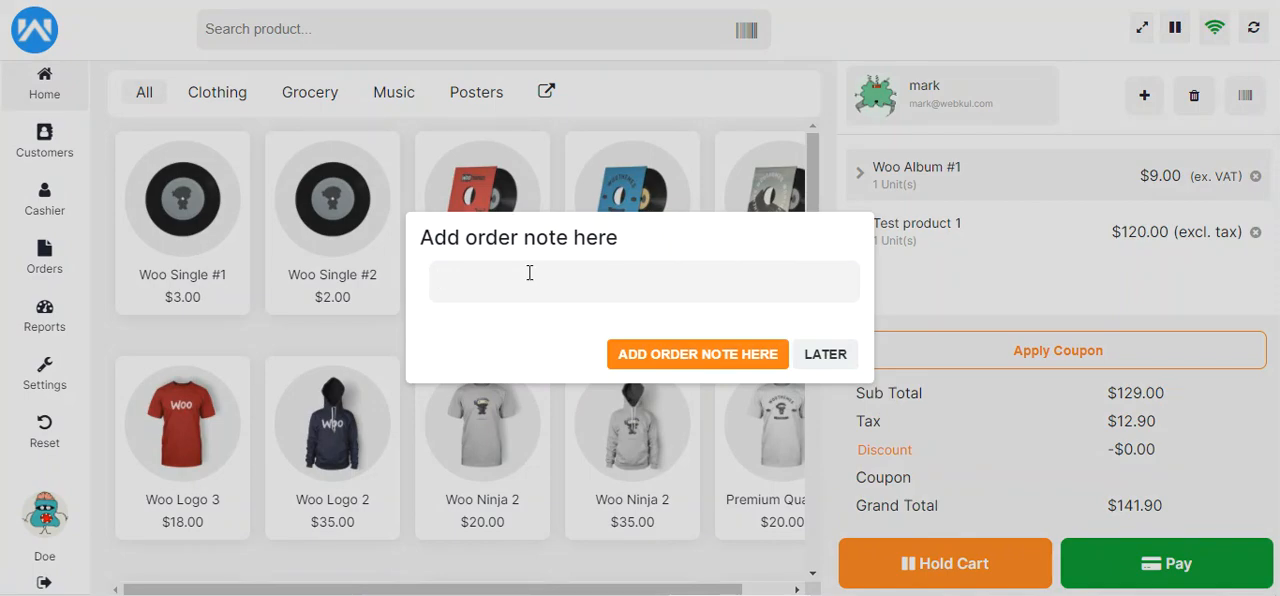
pyautogui.write('customer needs to add a few more products after checkin')
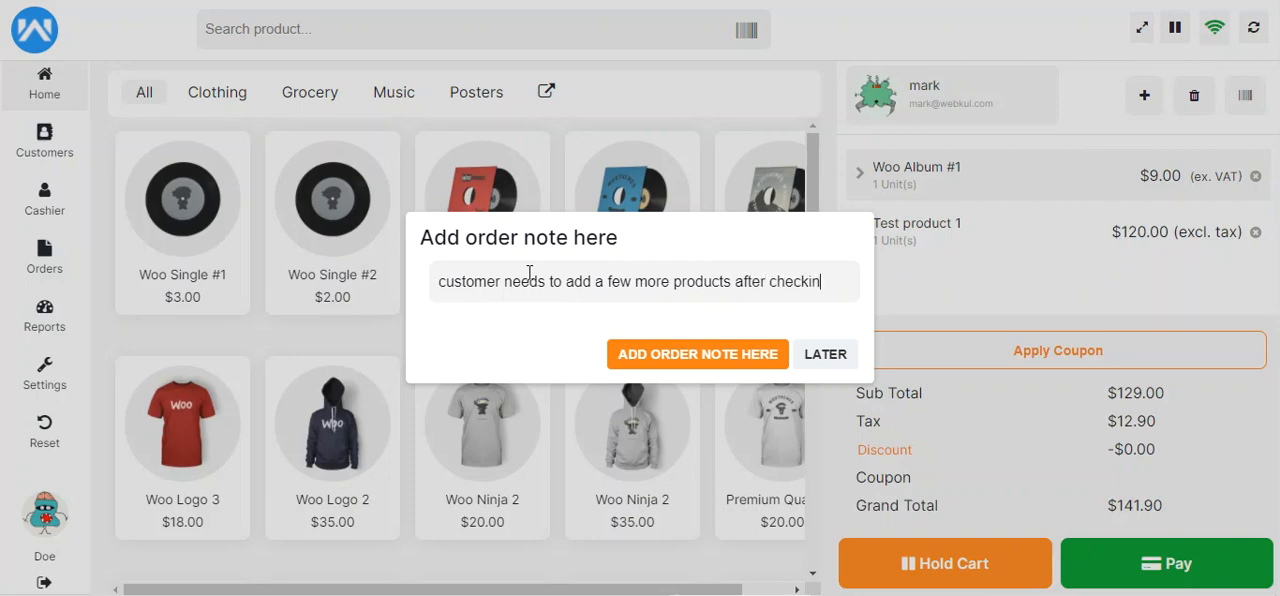
pyautogui.write('hem out ')
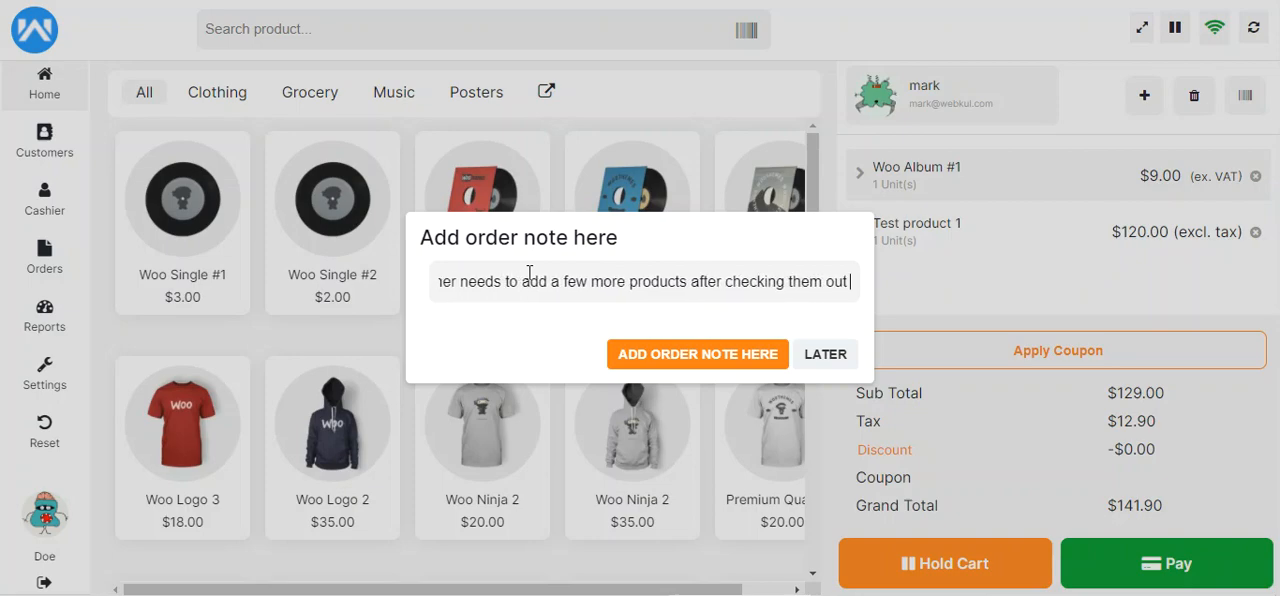
pyautogui.write('oin')
pyautogui.press('BackSpace')
pyautogui.press('BackSpace')
pyautogui.press('BackSpace')
pyautogui.write('in the store')
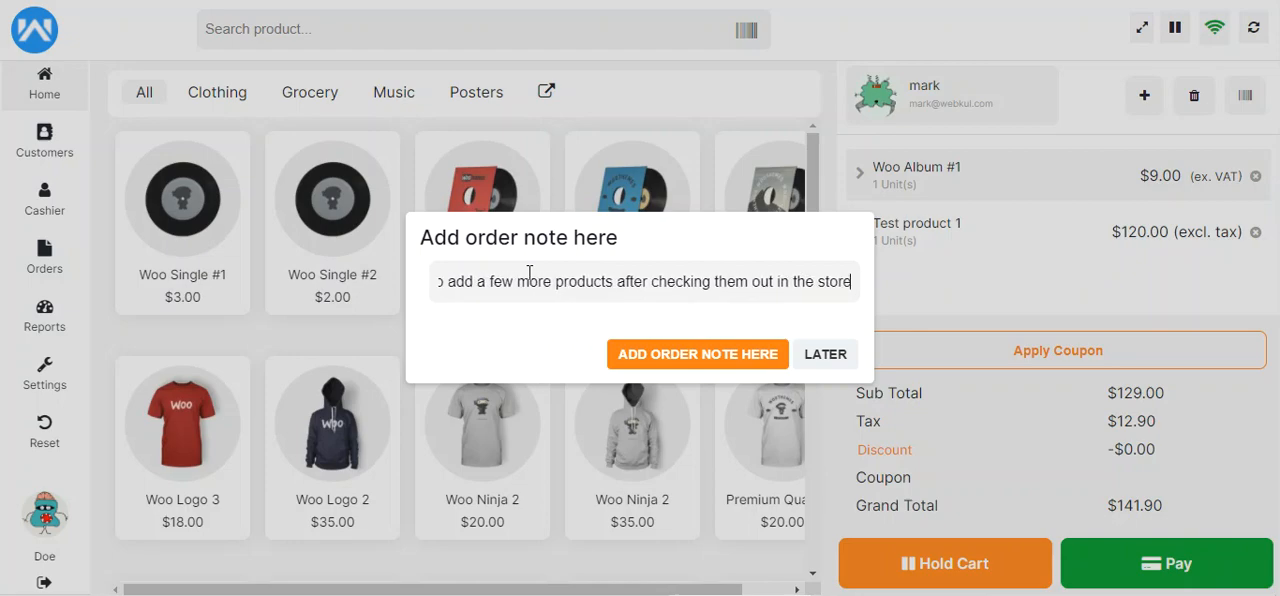
pyautogui.click(695, 362)
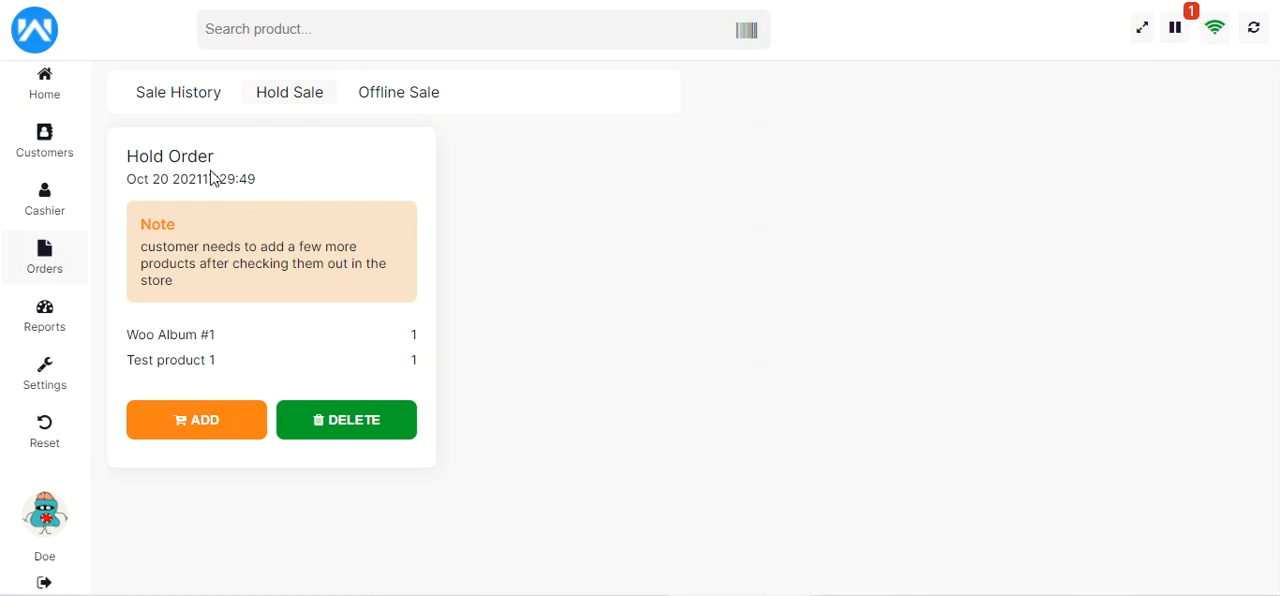
# Review the held order, the sale history and the offline sales, and return to the held sales
pyautogui.moveTo(135, 157); pyautogui.dragTo(200, 157)
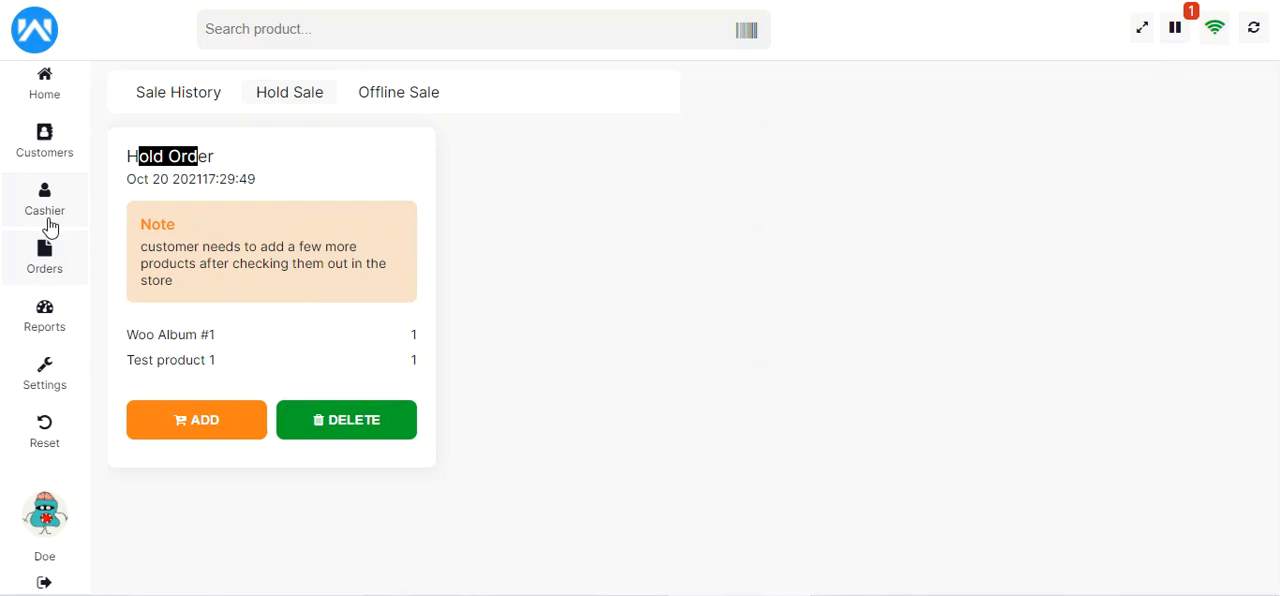
pyautogui.click(45, 257)
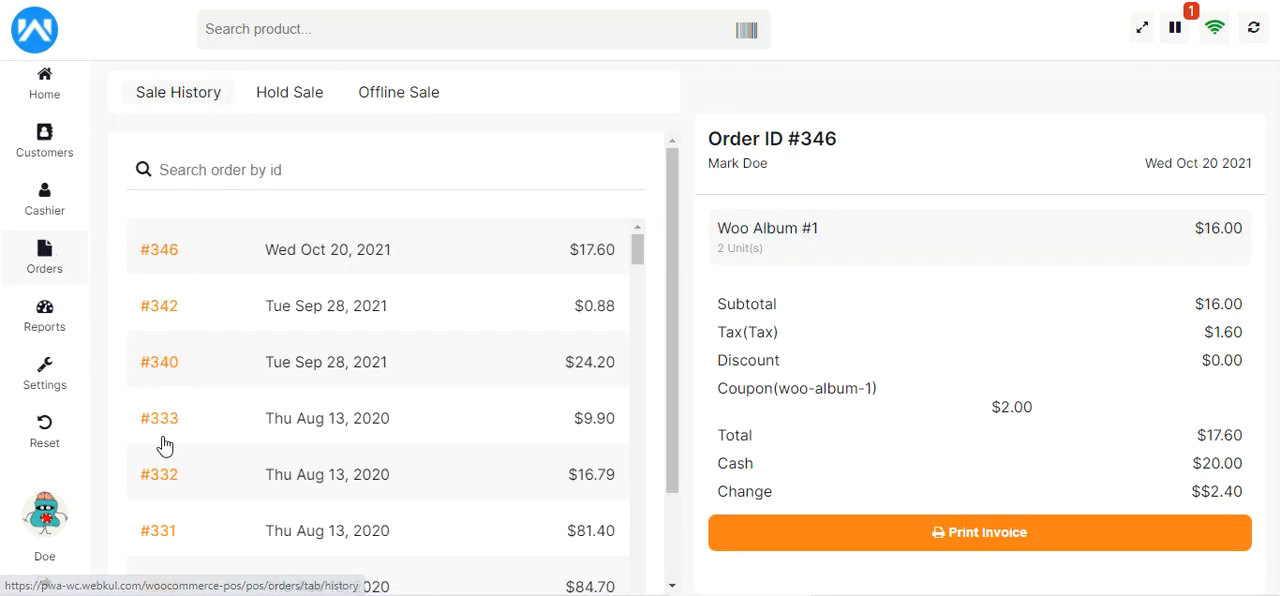
pyautogui.click(287, 93)
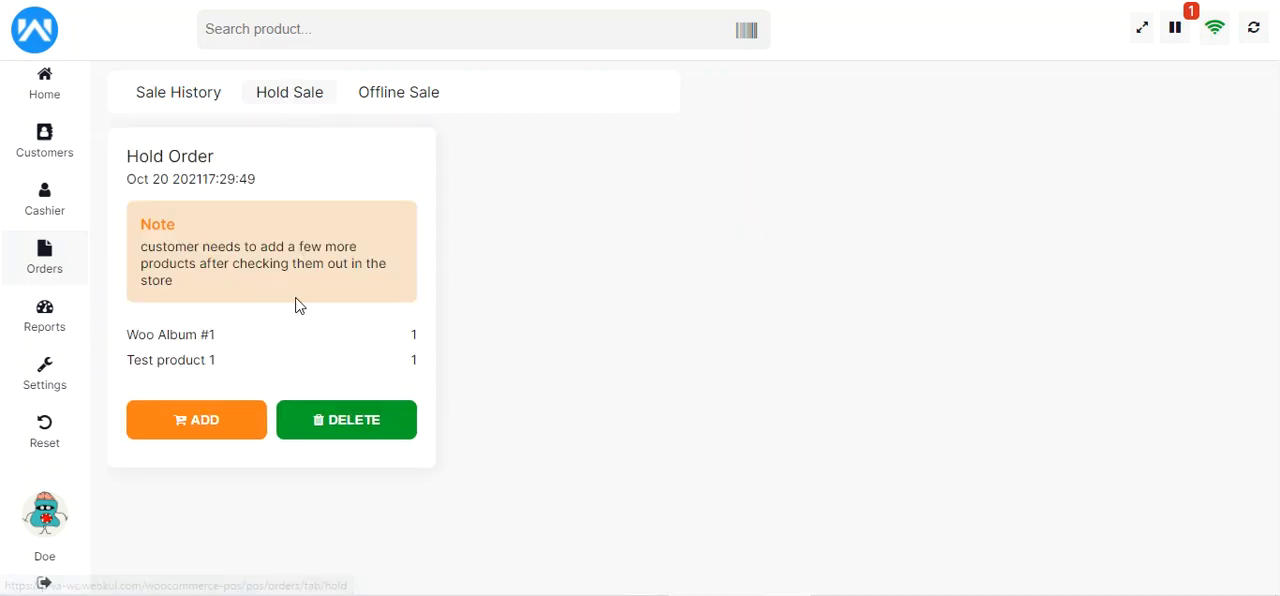
pyautogui.click(407, 104)
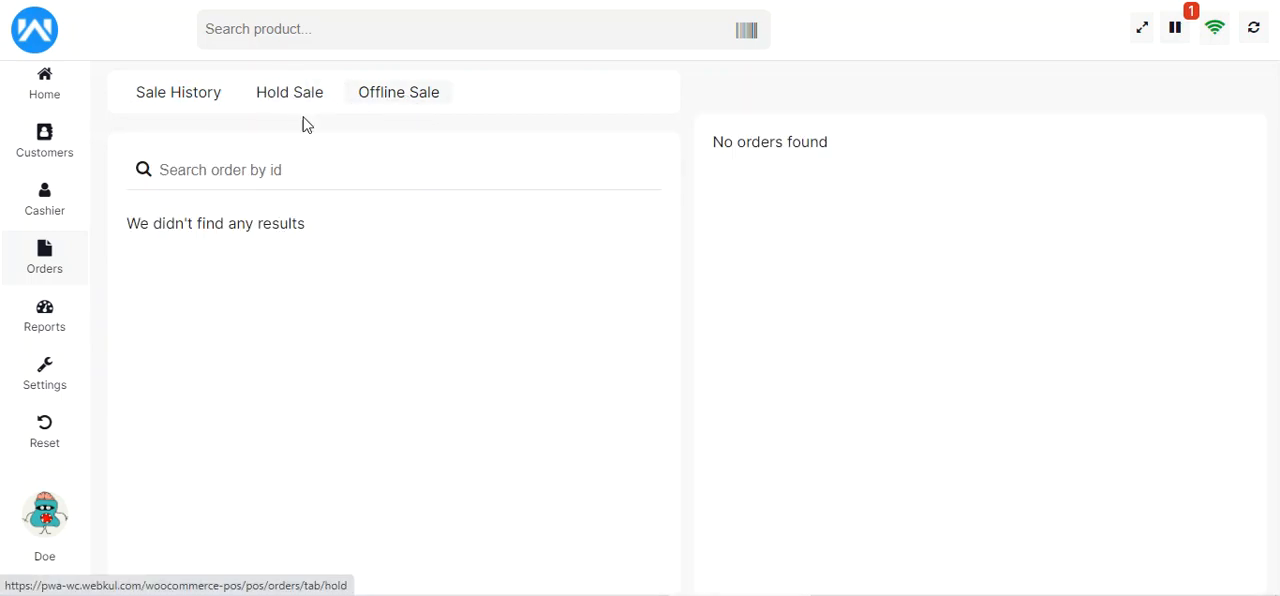
pyautogui.click(293, 98)
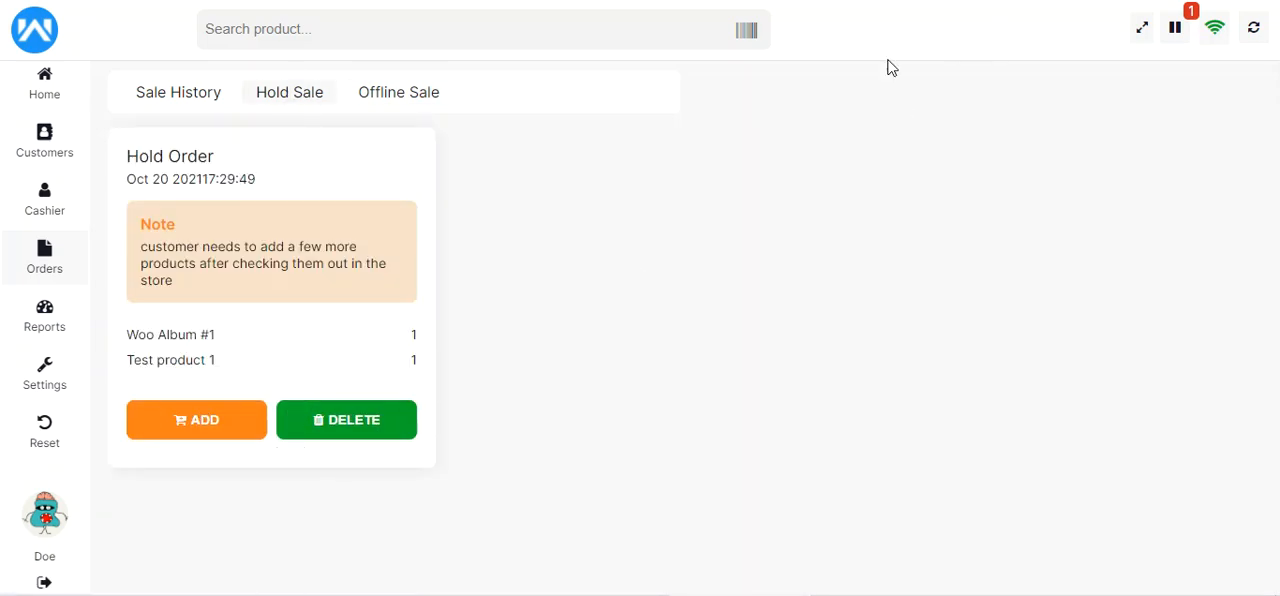
# Add Woo Album #1 and Woo Album #2 to a new cart, and empty that cart
pyautogui.click(45, 88)
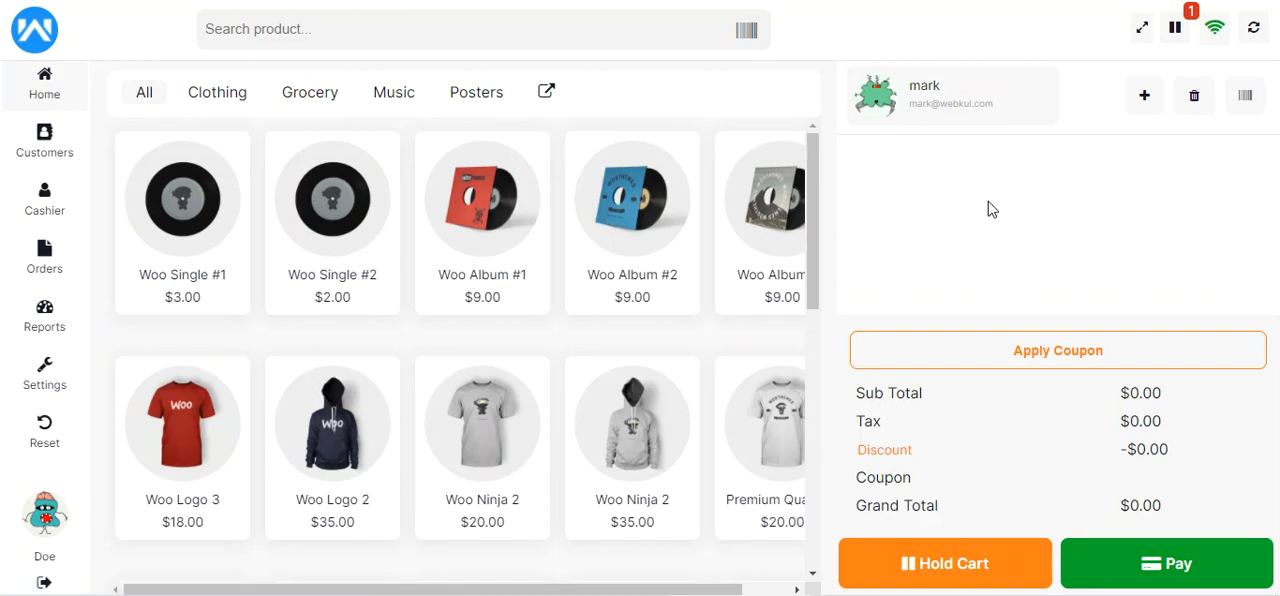
pyautogui.click(490, 222)
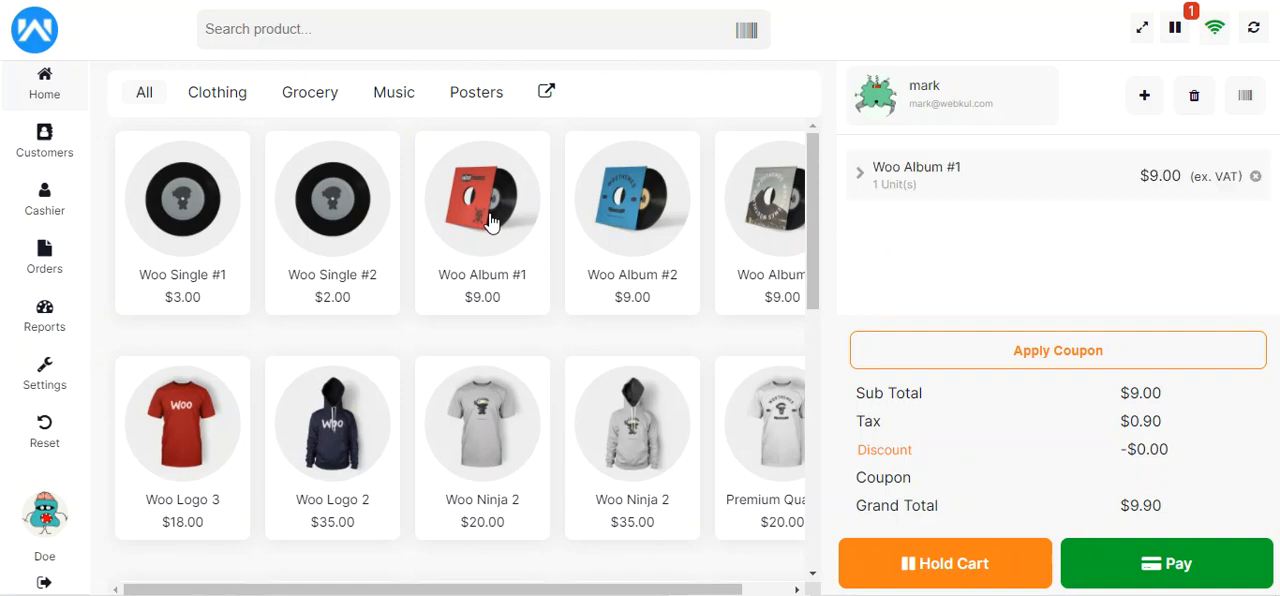
pyautogui.click(640, 218)
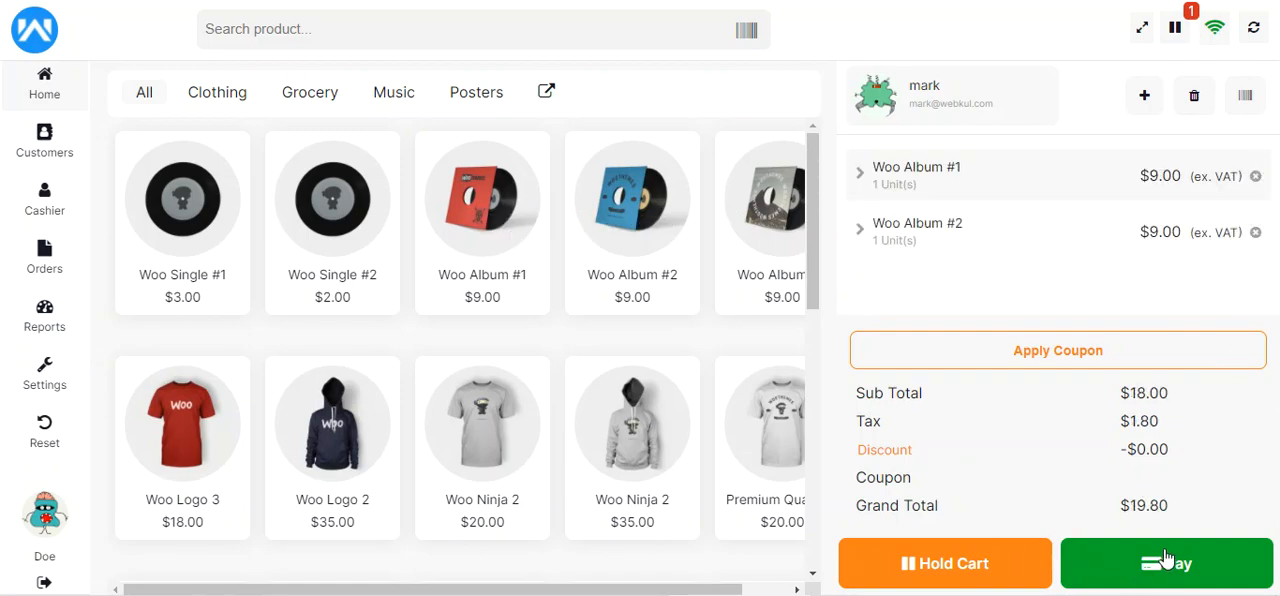
pyautogui.click(1194, 97)
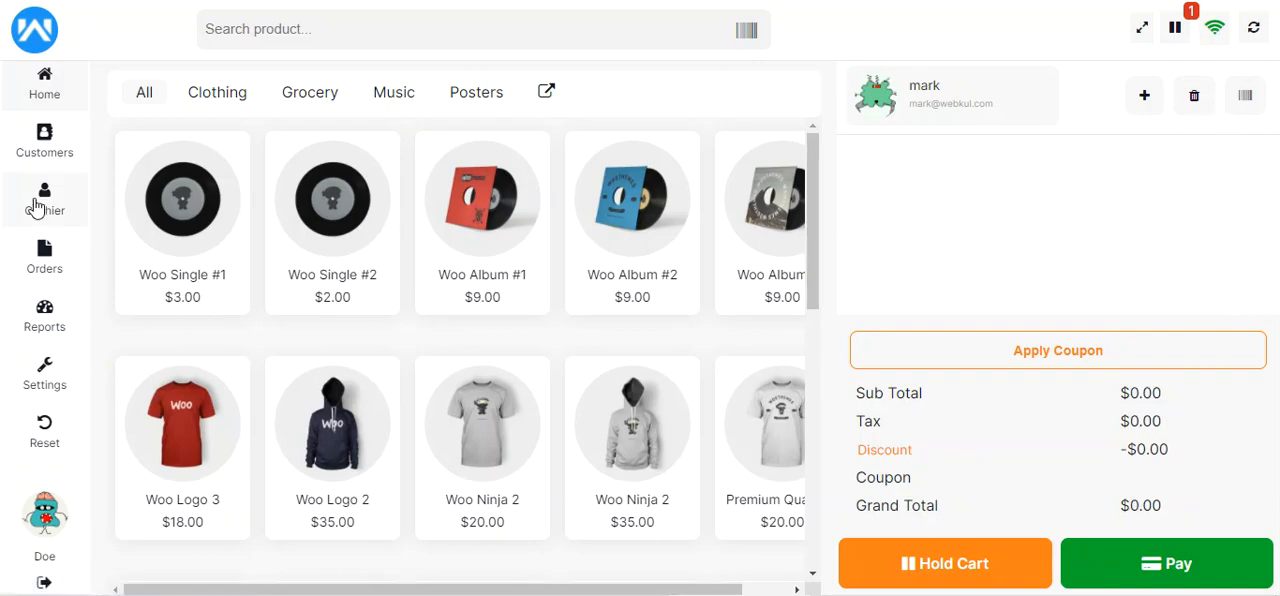
# Review the held order's note and products, restore the order to the cart and dismiss the confirmation
pyautogui.click(47, 265)
pyautogui.click(306, 95)
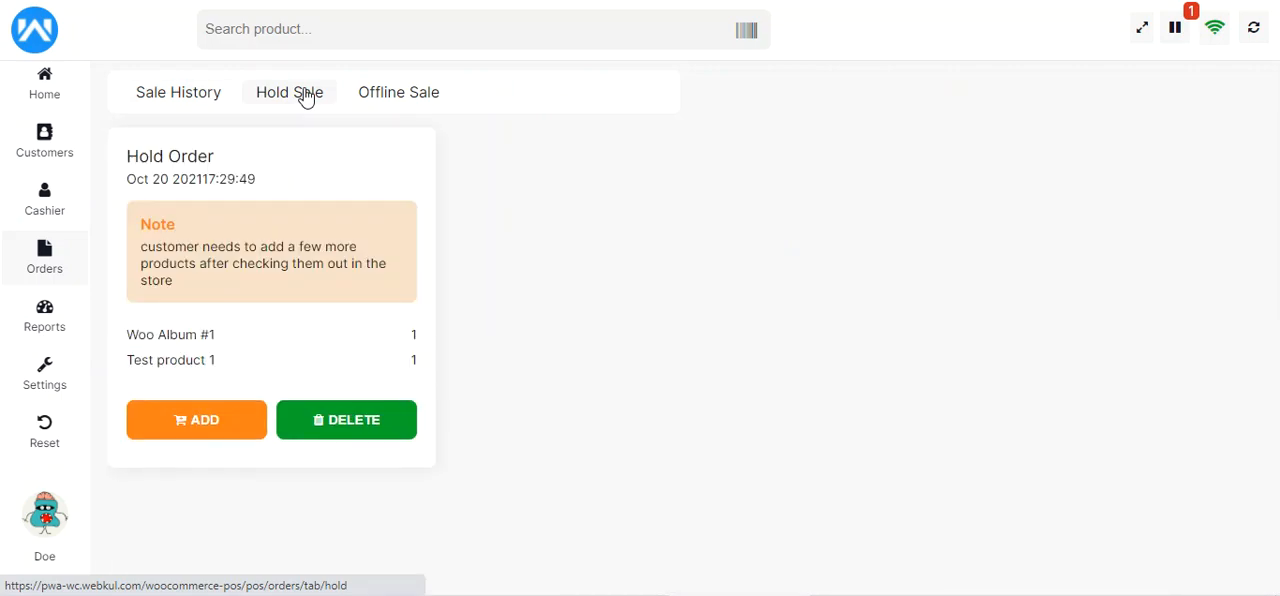
pyautogui.moveTo(148, 248); pyautogui.dragTo(382, 264)
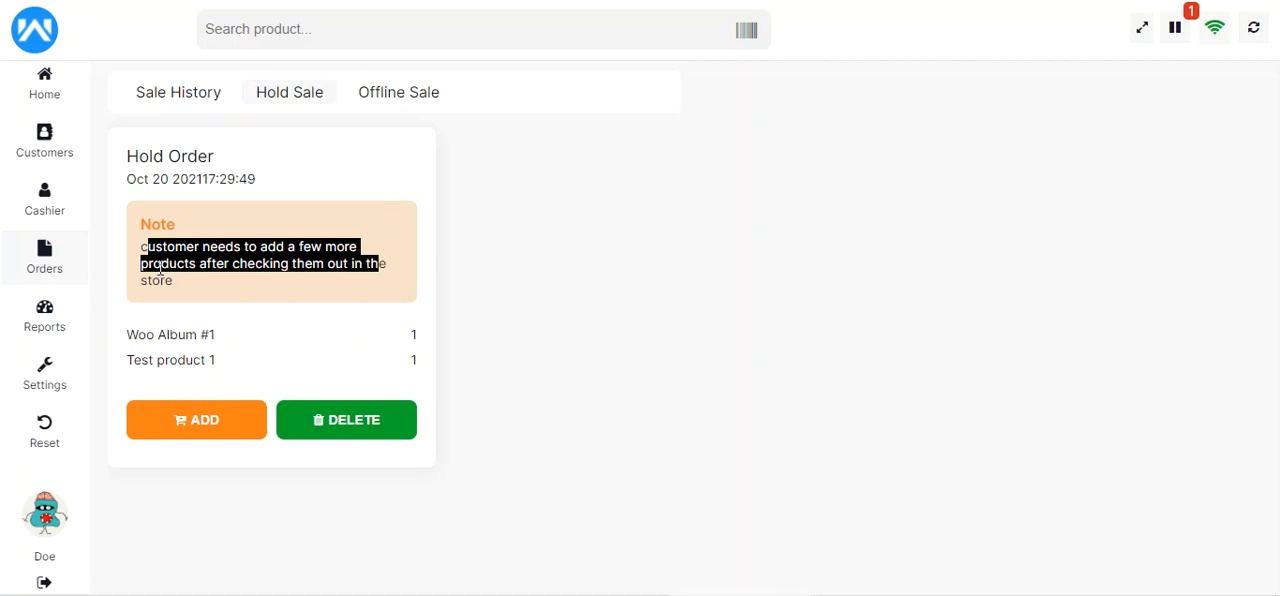
pyautogui.moveTo(140, 335); pyautogui.dragTo(211, 334)
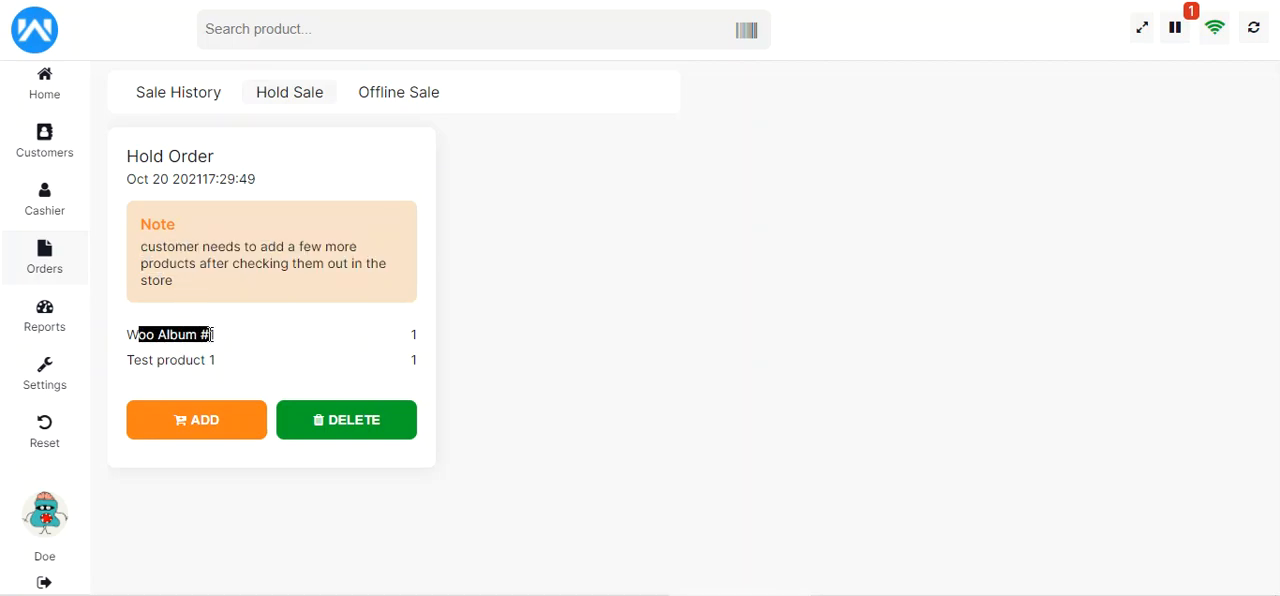
pyautogui.moveTo(132, 360); pyautogui.dragTo(207, 360)
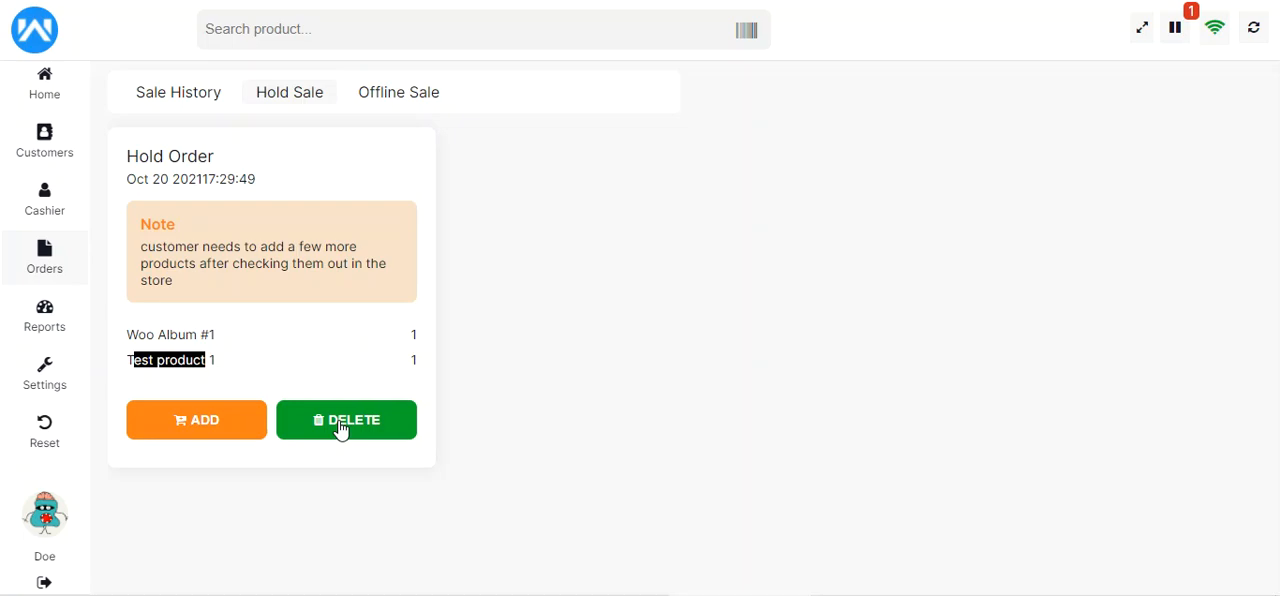
pyautogui.click(200, 421)
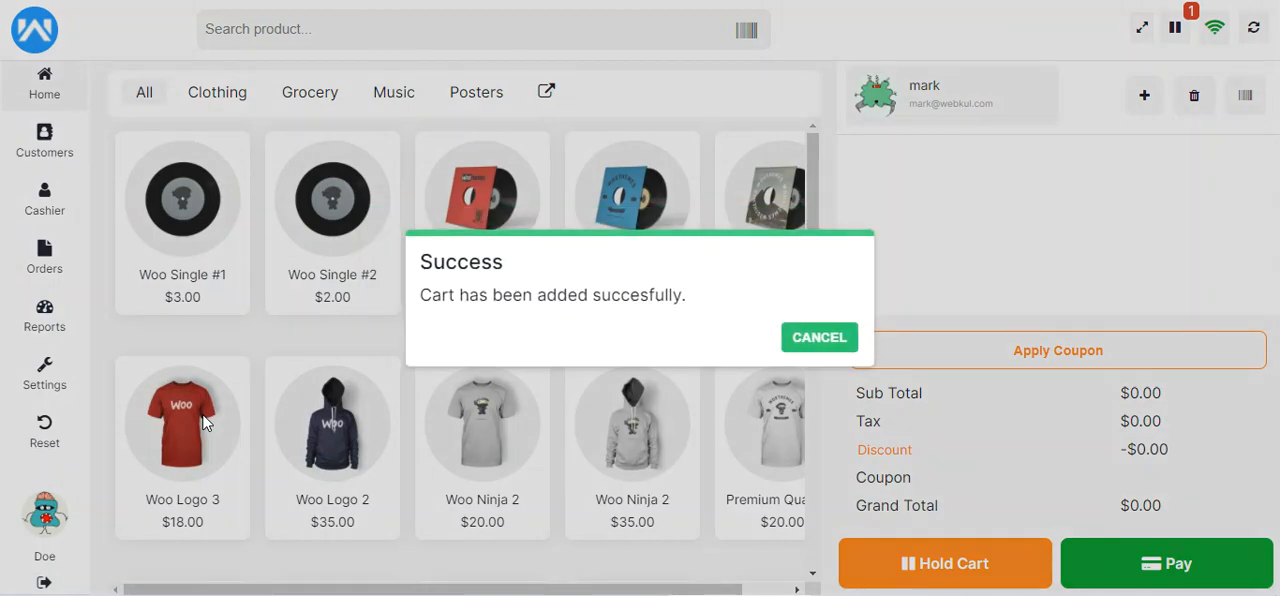
pyautogui.moveTo(483, 293); pyautogui.dragTo(641, 293)
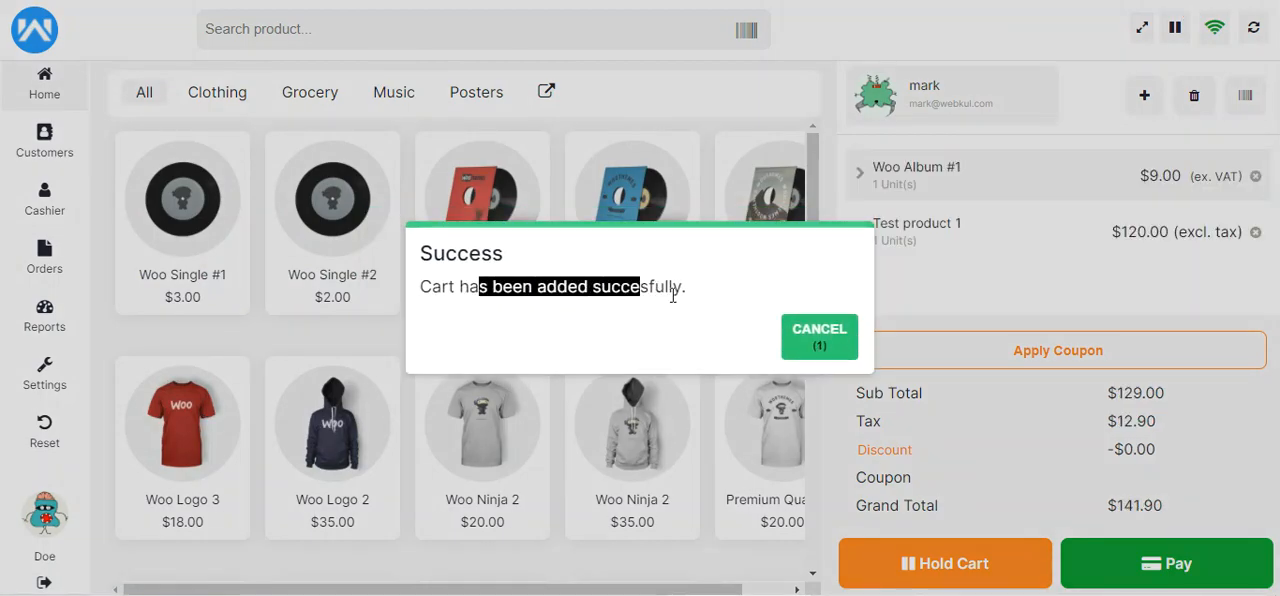
pyautogui.click(820, 343)
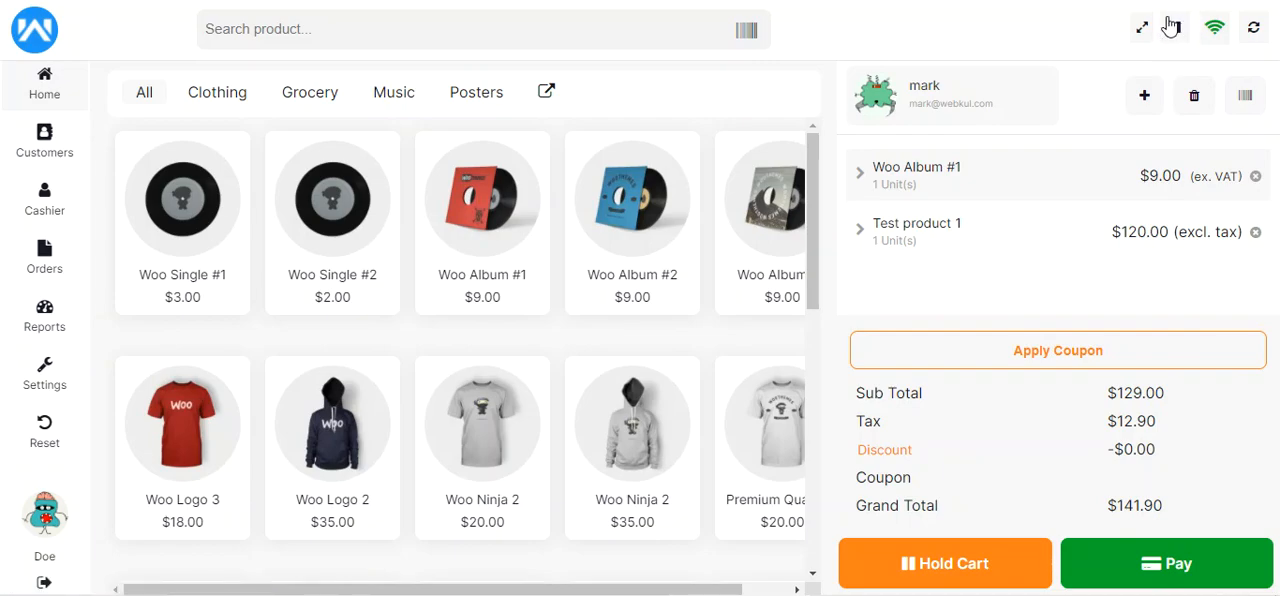
# Check the held sales for remaining orders and return to the product catalogue with the restored cart
pyautogui.click(44, 262)
pyautogui.click(306, 97)
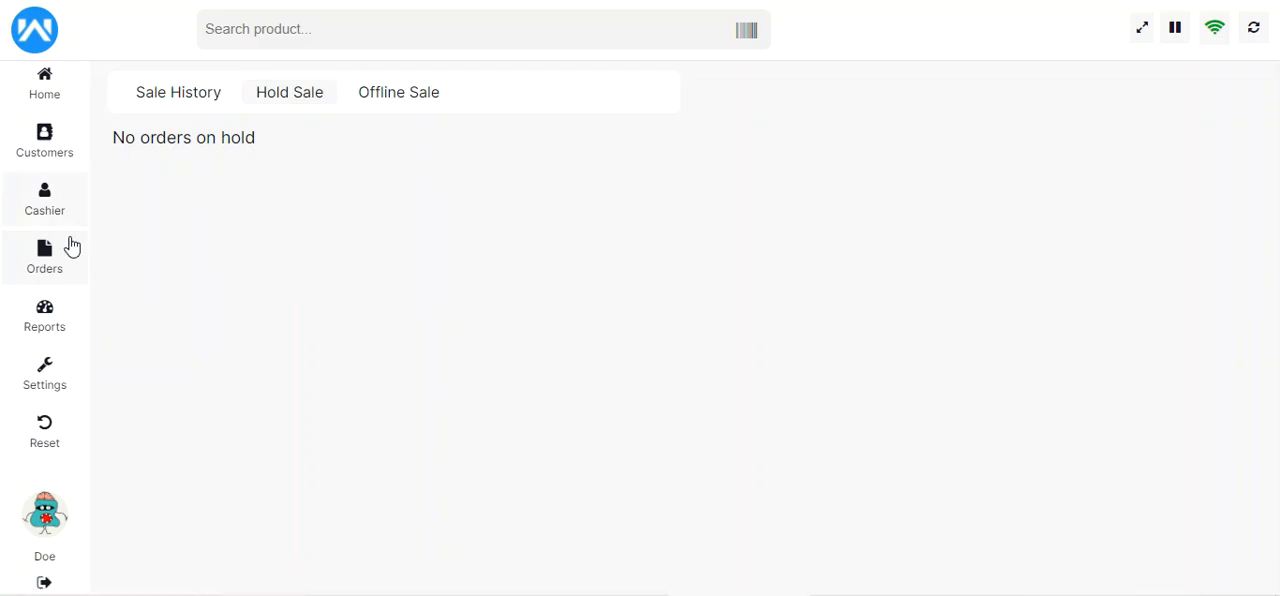
pyautogui.click(48, 92)
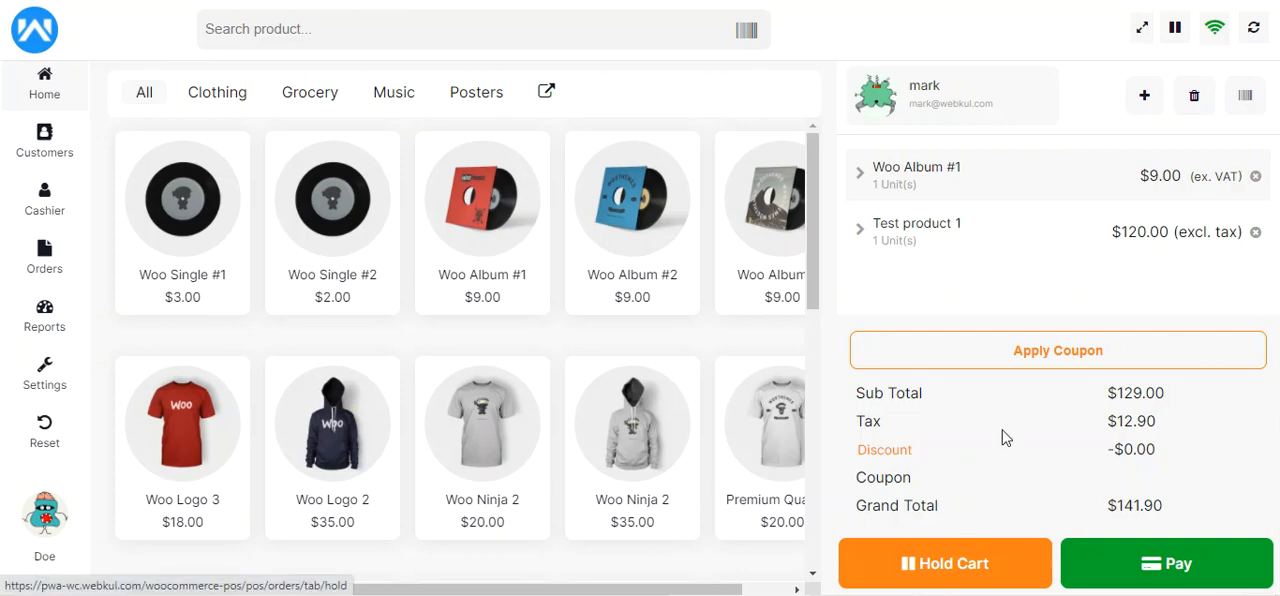
# View the quantity and price fields of Woo Album #1 in the cart, and open and dismiss the coupon code prompt
pyautogui.click(872, 188)
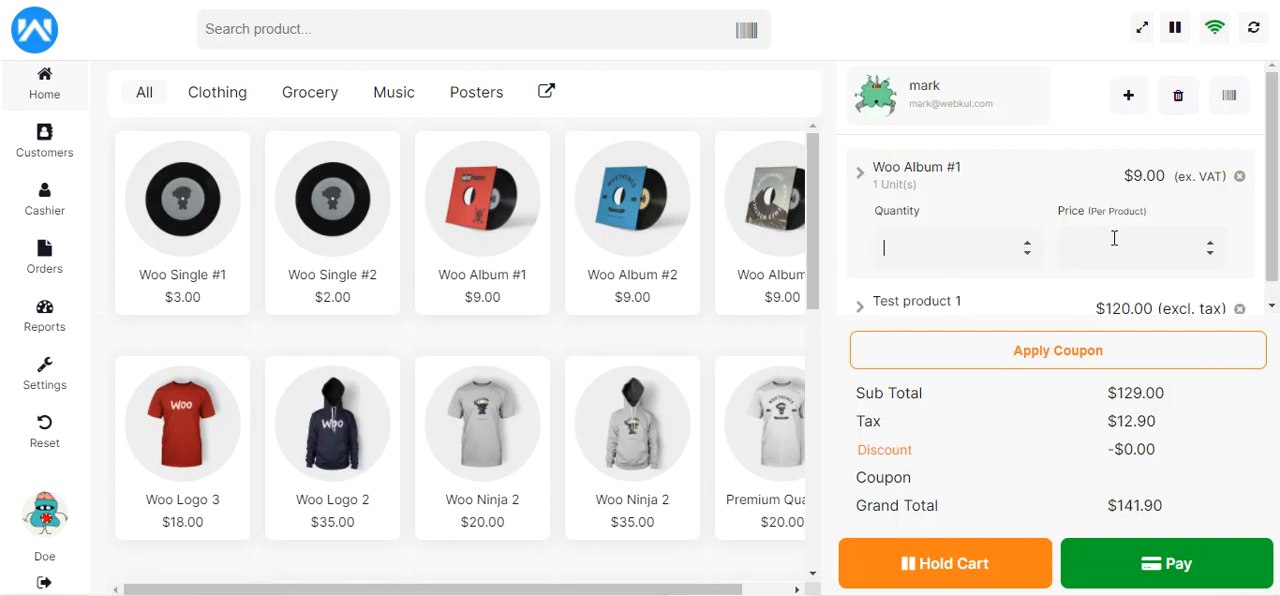
pyautogui.click(1052, 358)
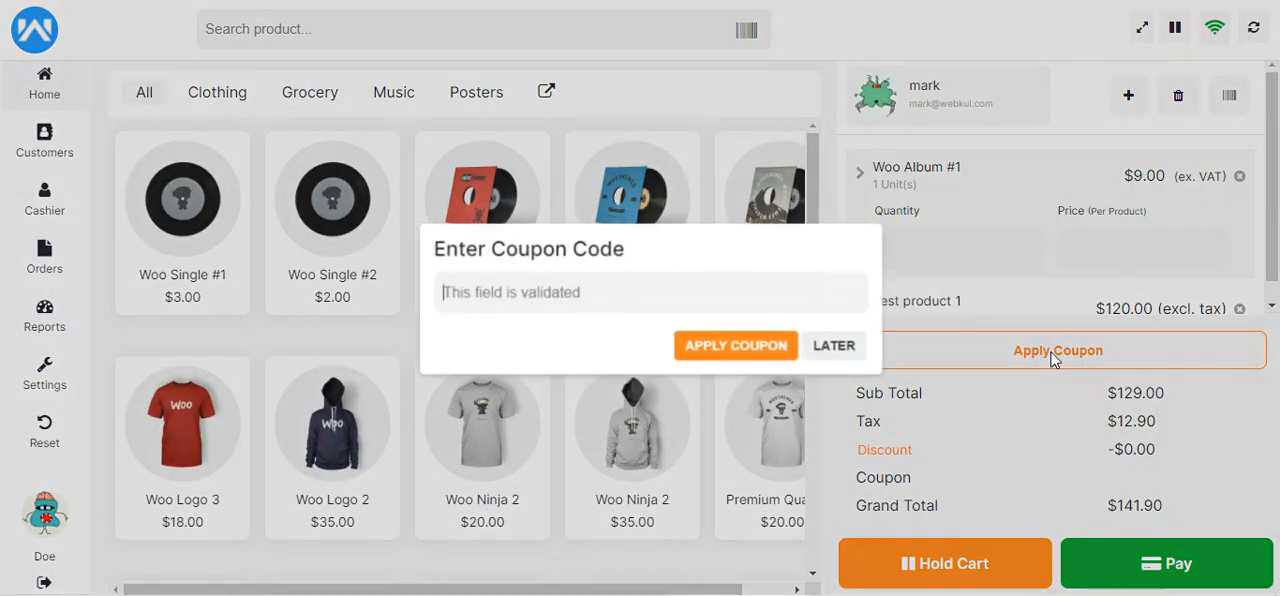
pyautogui.click(826, 346)
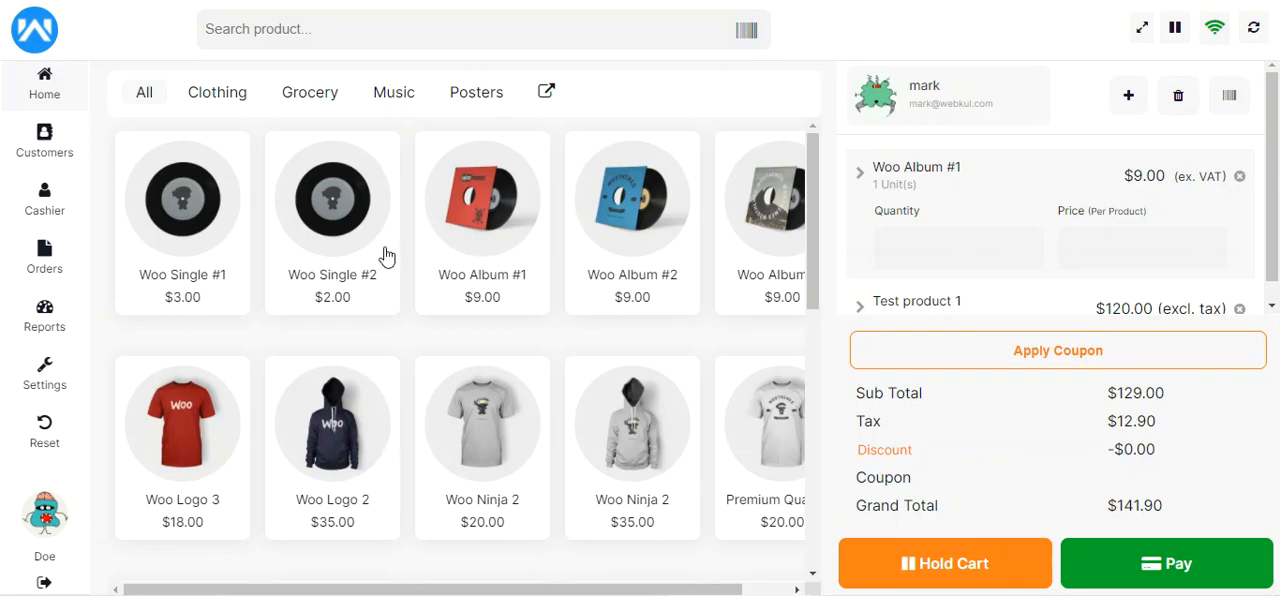
# Append 222 to the current customer's name, save the customer details and dismiss the confirmation
pyautogui.click(42, 147)
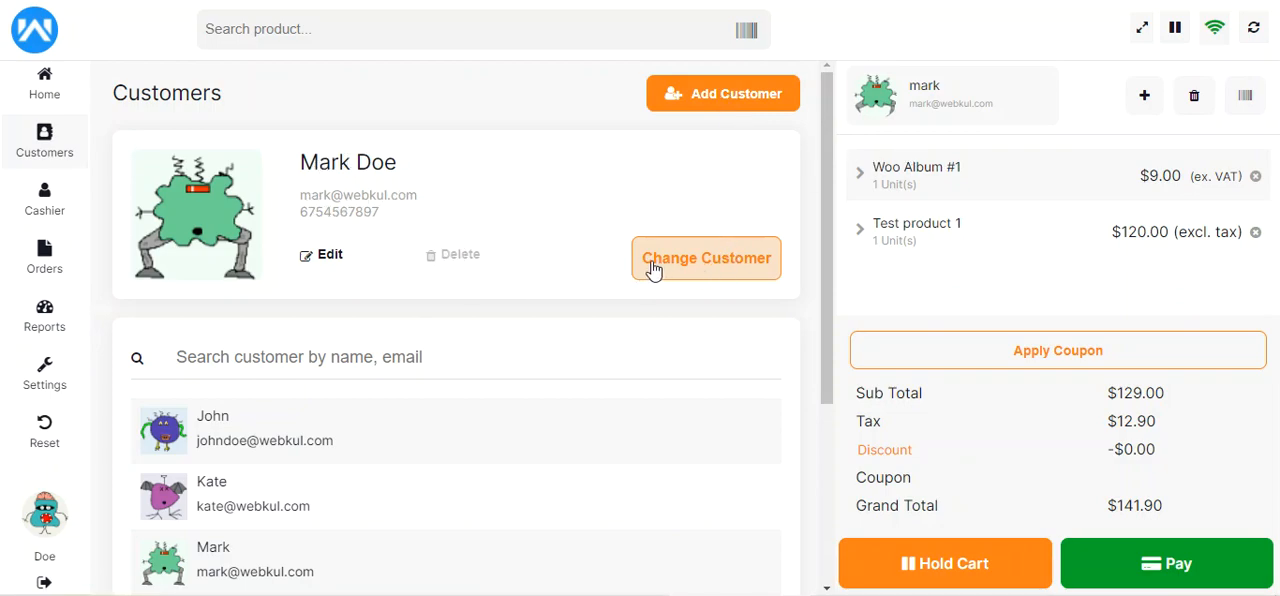
pyautogui.click(327, 258)
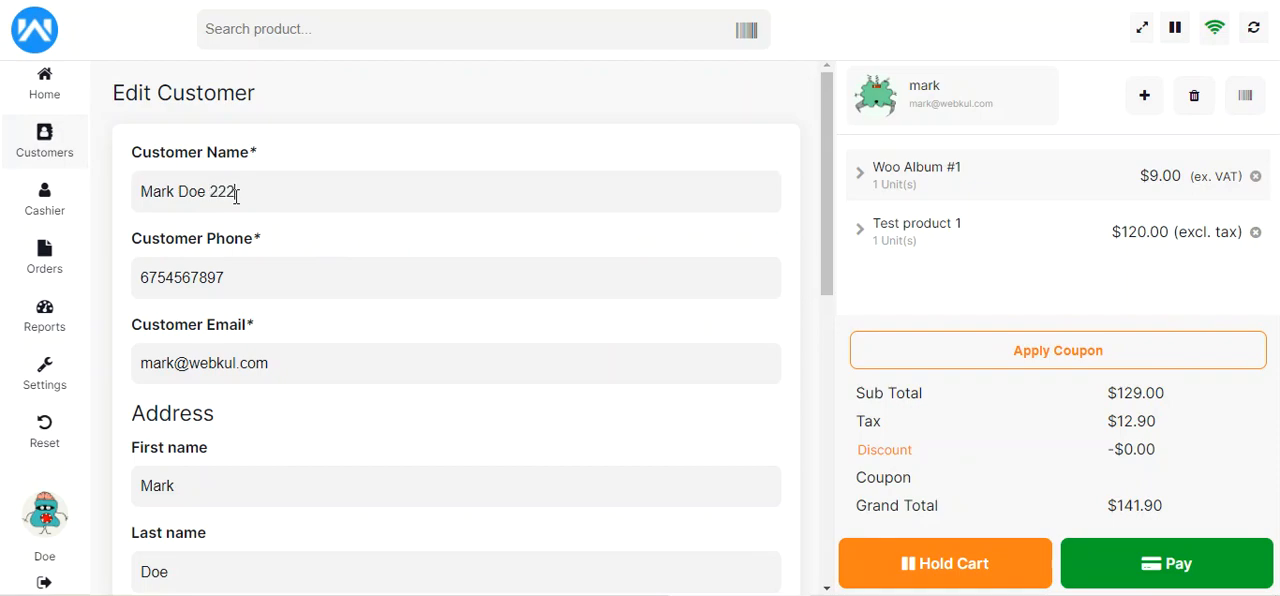
pyautogui.scroll(-10, 466, 379)
pyautogui.click(673, 521)
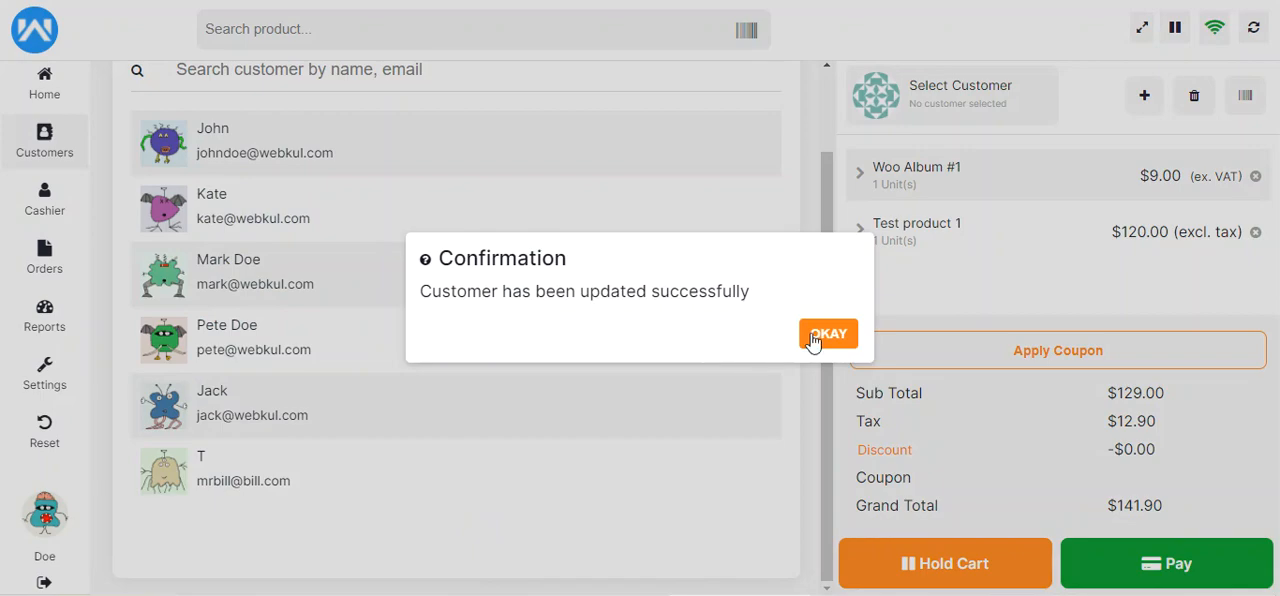
pyautogui.scroll(2, 470, 423)
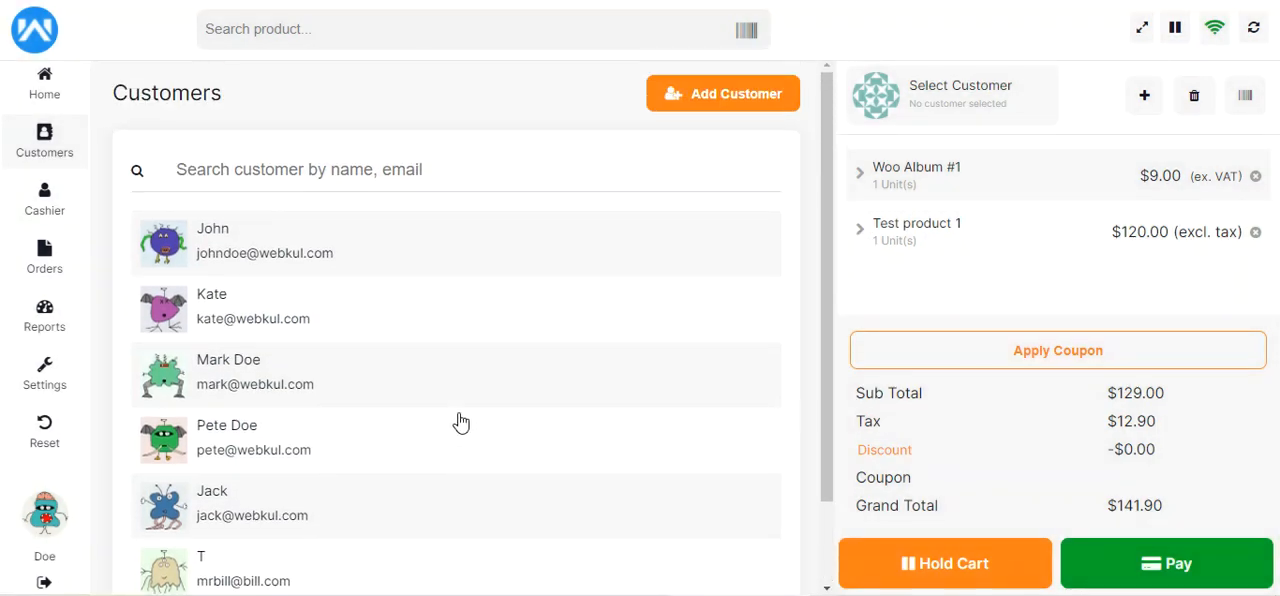
# Check the edited customer's name in the customer list, assign that customer to the cart and acknowledge the confirmation
pyautogui.click(251, 373)
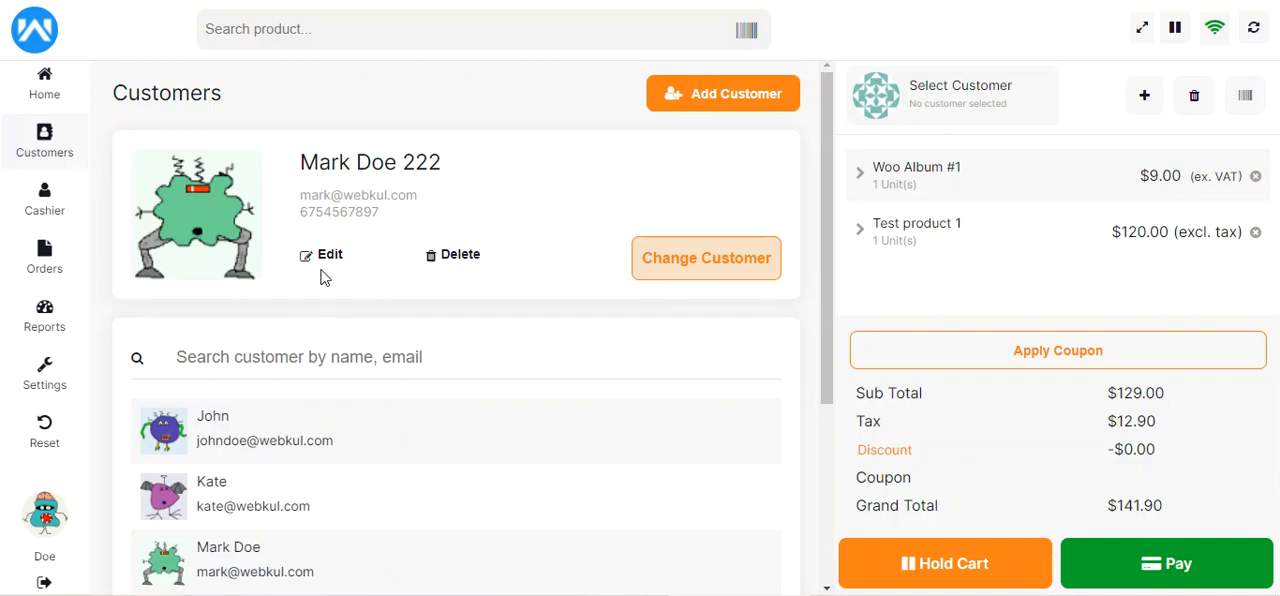
pyautogui.moveTo(314, 167); pyautogui.dragTo(449, 169)
pyautogui.click(455, 170)
pyautogui.click(705, 260)
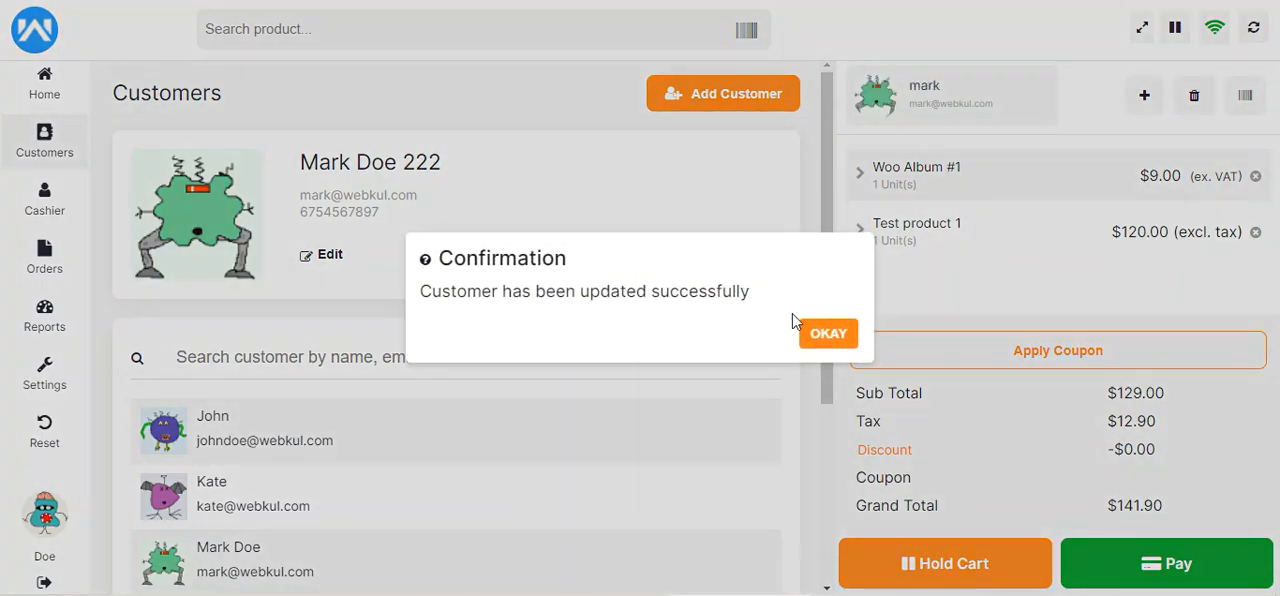
pyautogui.click(828, 336)
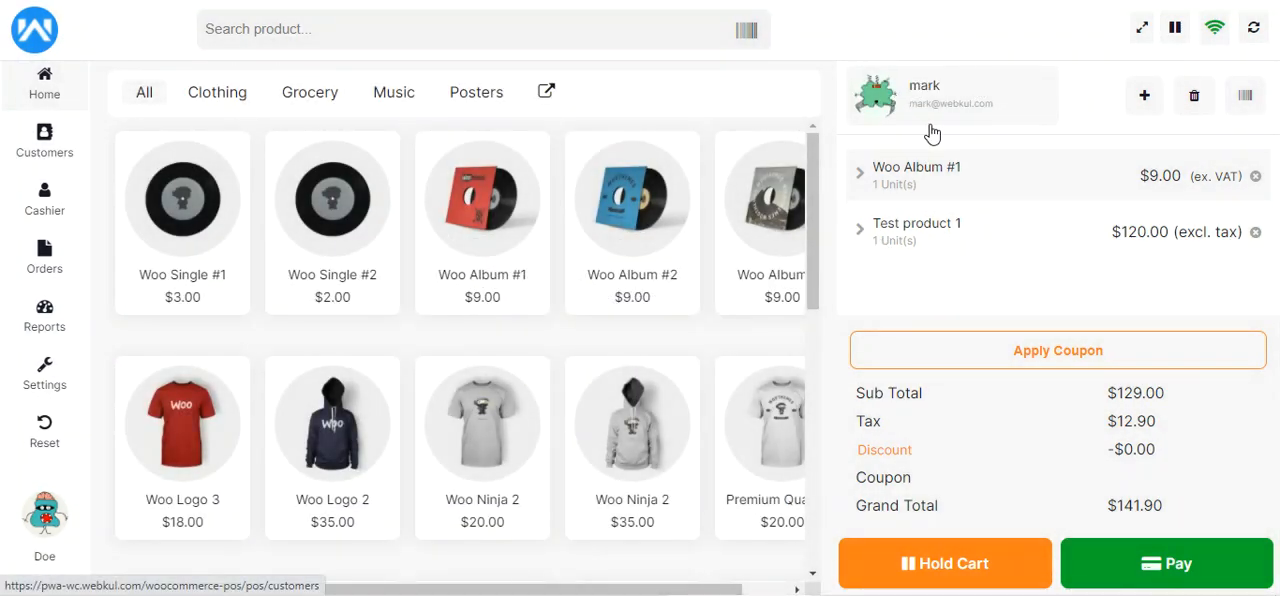
# Search the customer list by a customer's name and by part of the e-mail address, and clear the search
pyautogui.click(44, 145)
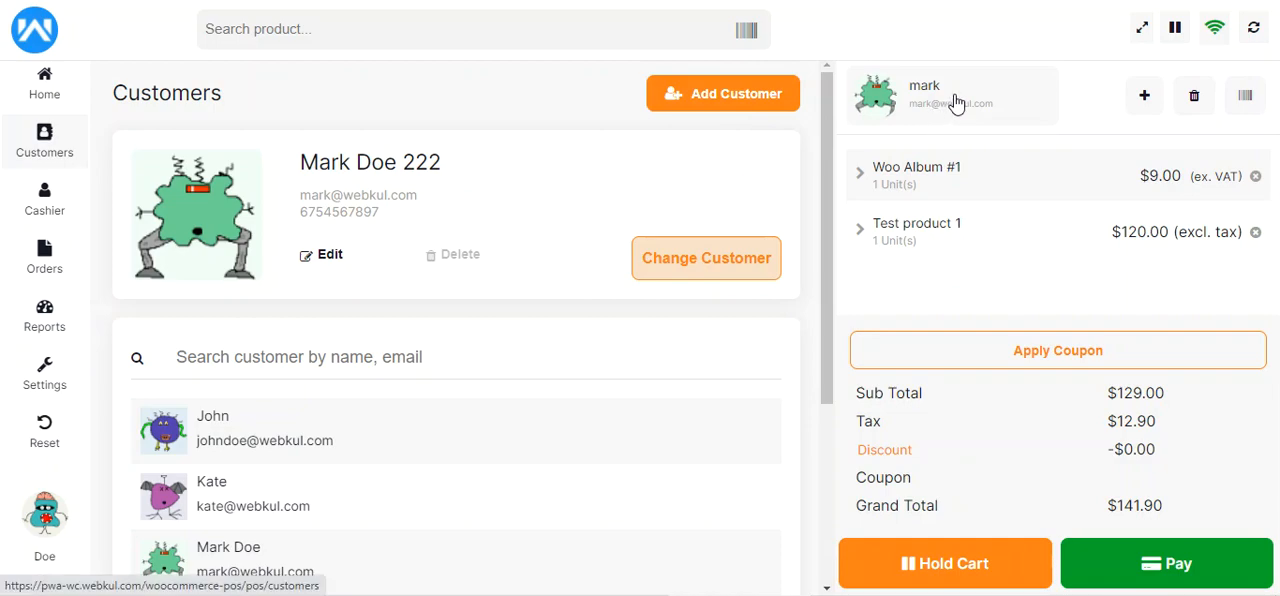
pyautogui.scroll(-2, 580, 502)
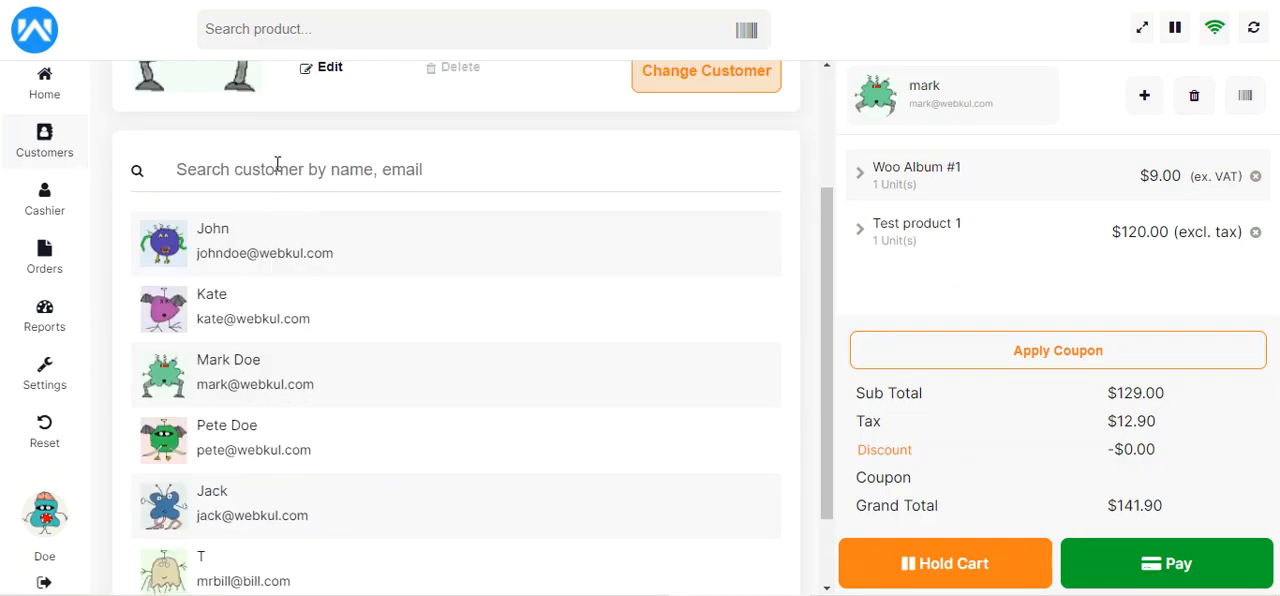
pyautogui.write('jack')
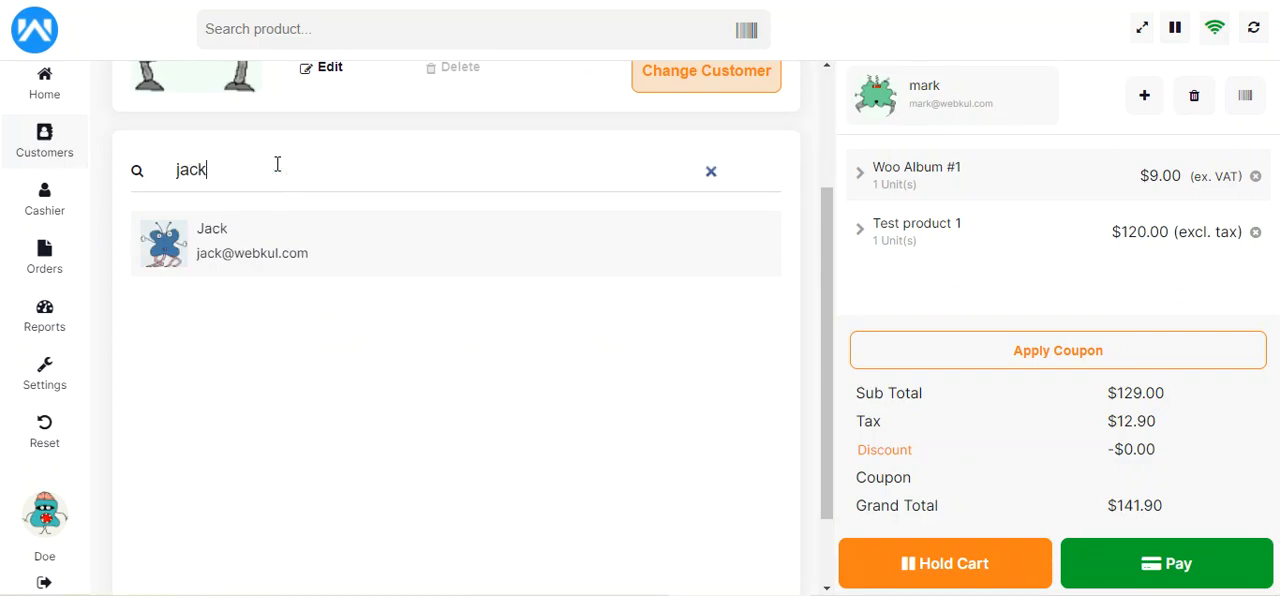
pyautogui.write('@web')
pyautogui.click(711, 173)
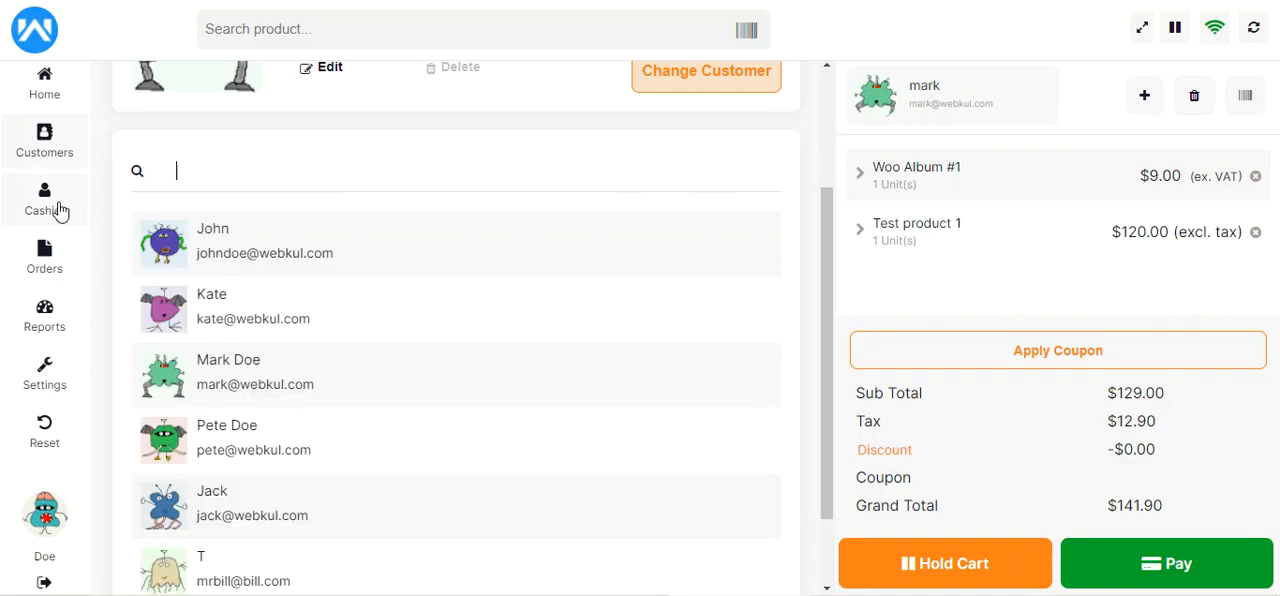
# Examine the cashier's drawer account summary from opening amount to difference, along with the remarks field for closing the drawer
pyautogui.click(49, 208)
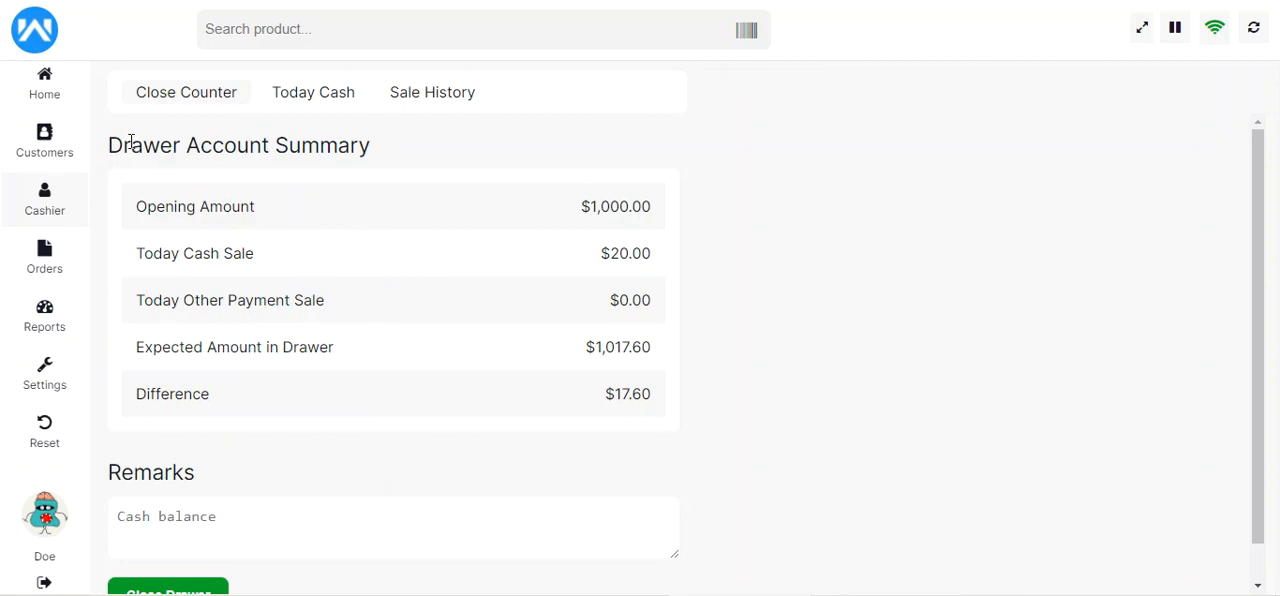
pyautogui.moveTo(131, 148); pyautogui.dragTo(348, 158)
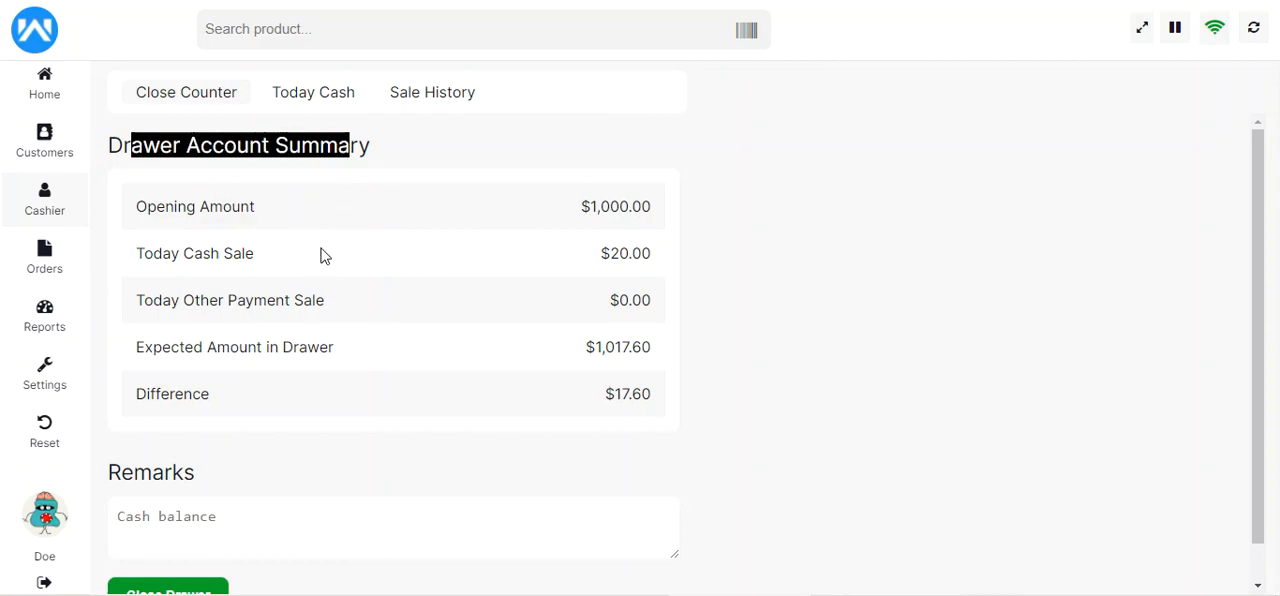
pyautogui.moveTo(597, 207); pyautogui.dragTo(646, 207)
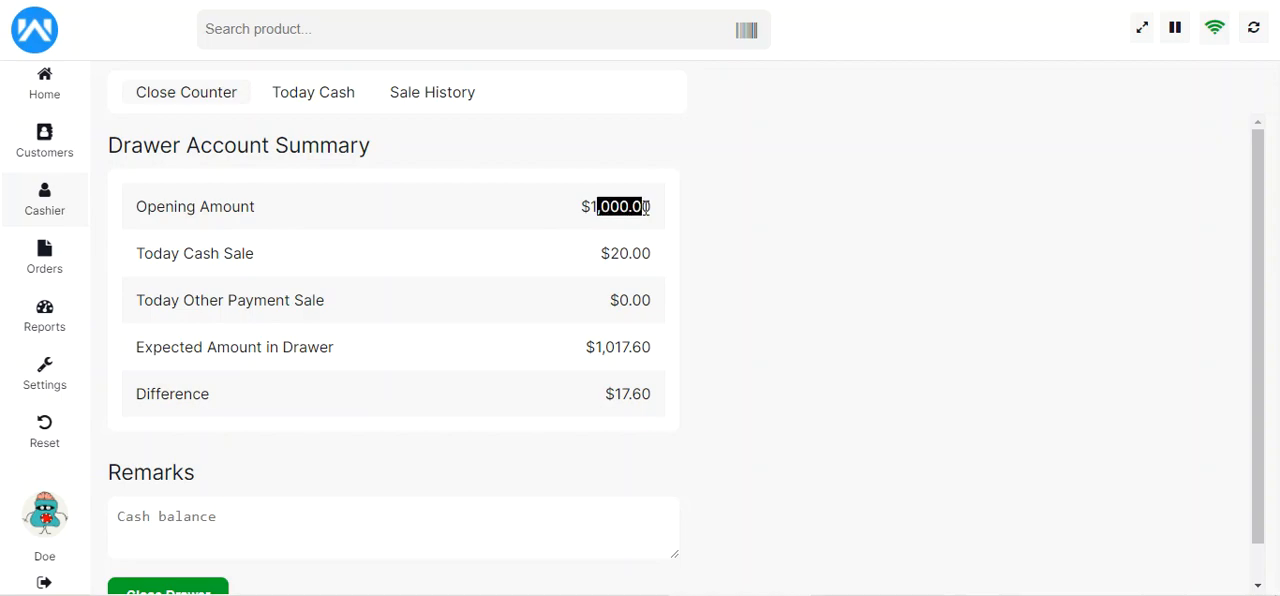
pyautogui.moveTo(601, 254); pyautogui.dragTo(654, 254)
pyautogui.moveTo(161, 305); pyautogui.dragTo(308, 310)
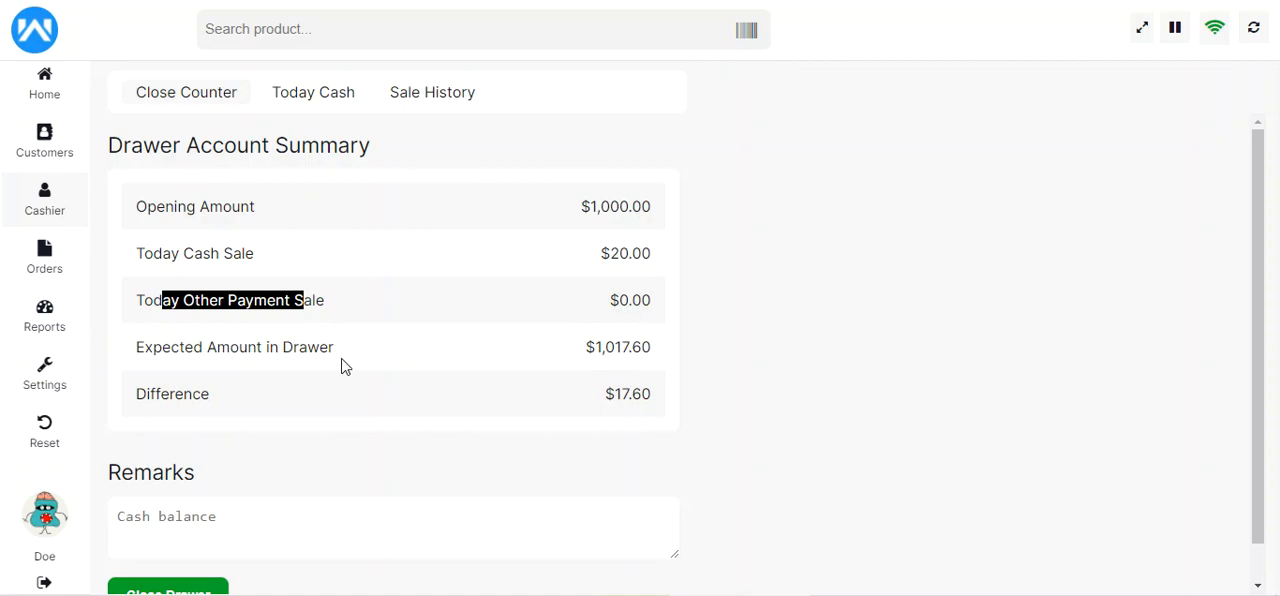
pyautogui.moveTo(151, 355); pyautogui.dragTo(309, 354)
pyautogui.moveTo(605, 352); pyautogui.dragTo(649, 350)
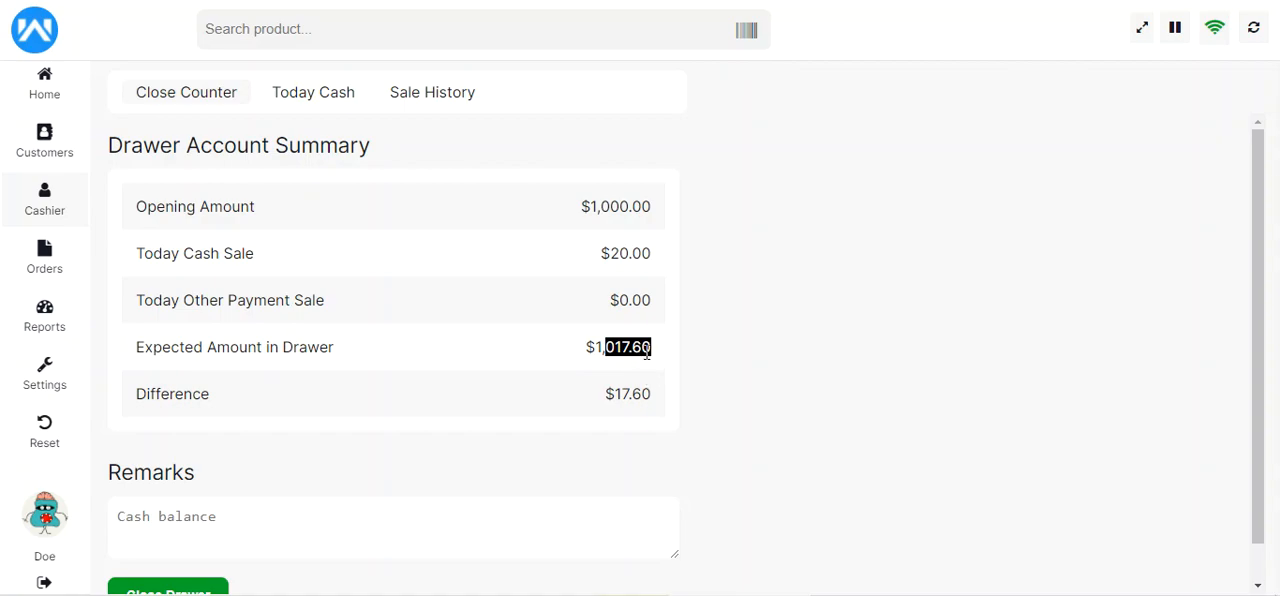
pyautogui.moveTo(614, 394); pyautogui.dragTo(651, 396)
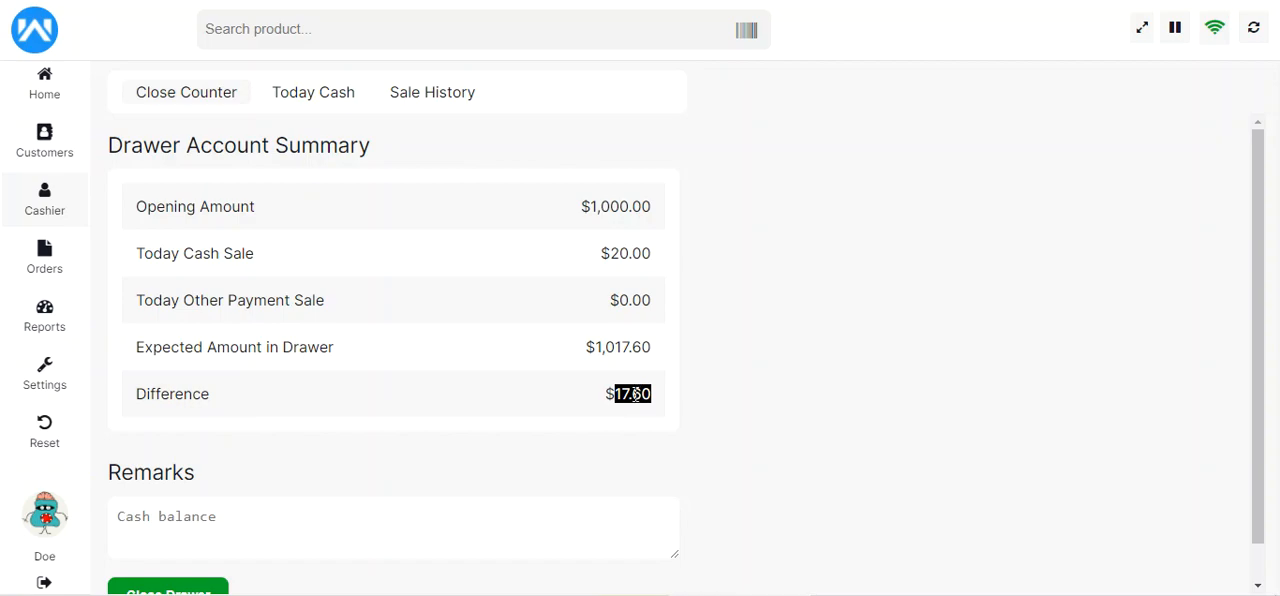
pyautogui.scroll(-1, 274, 473)
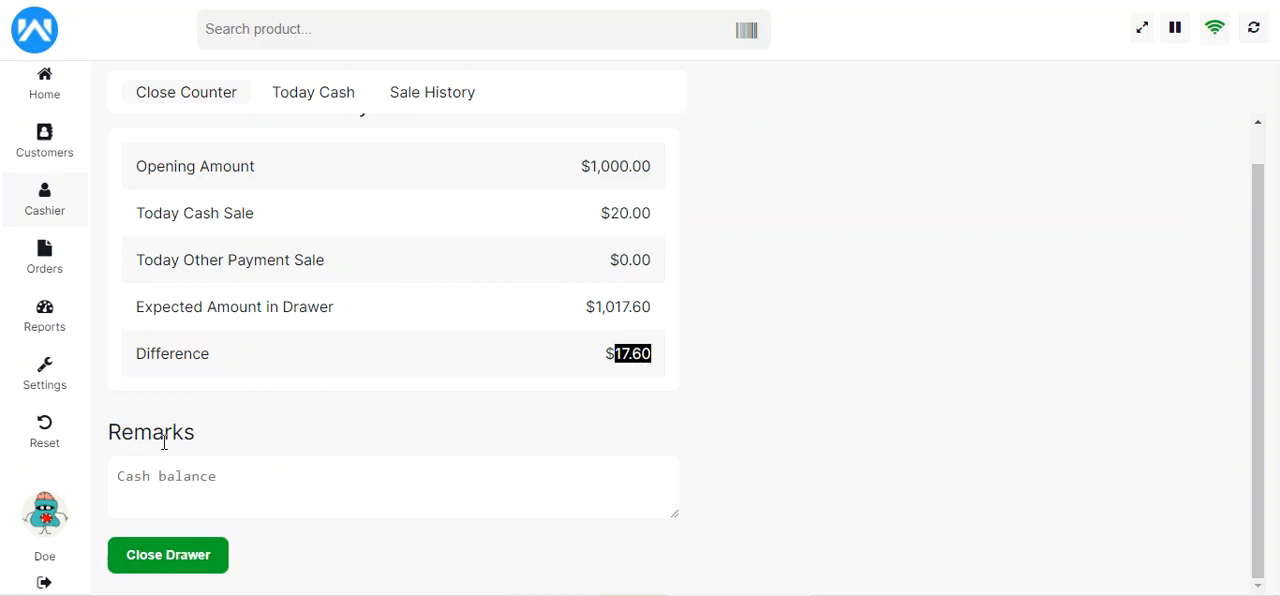
pyautogui.click(164, 487)
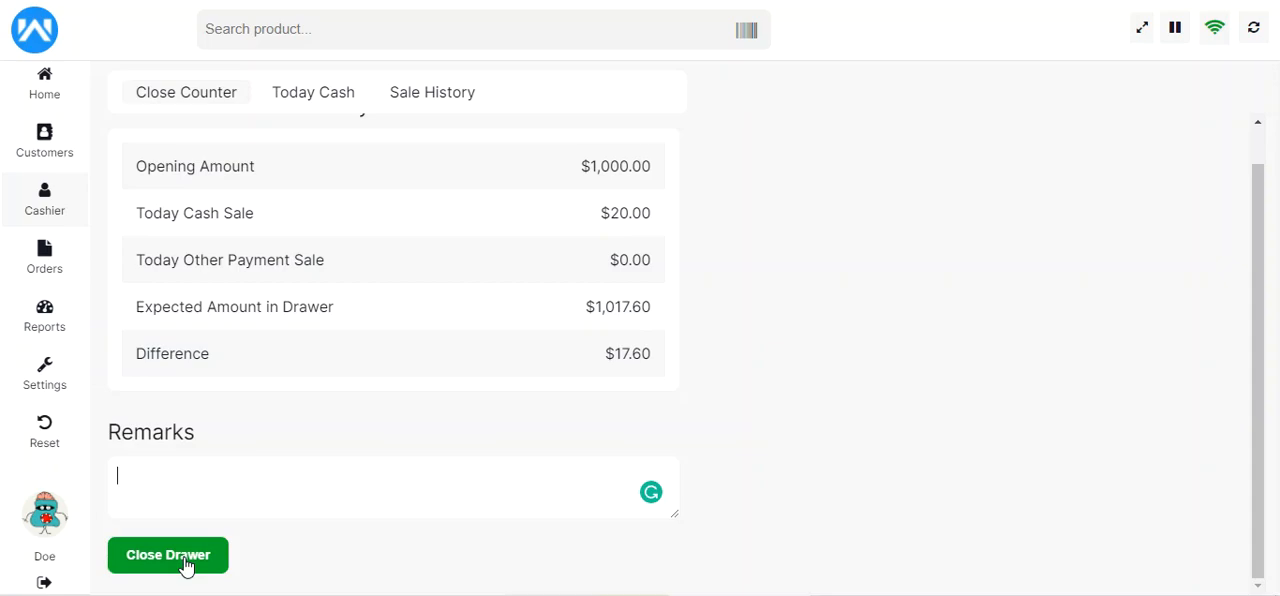
pyautogui.scroll(1, 186, 566)
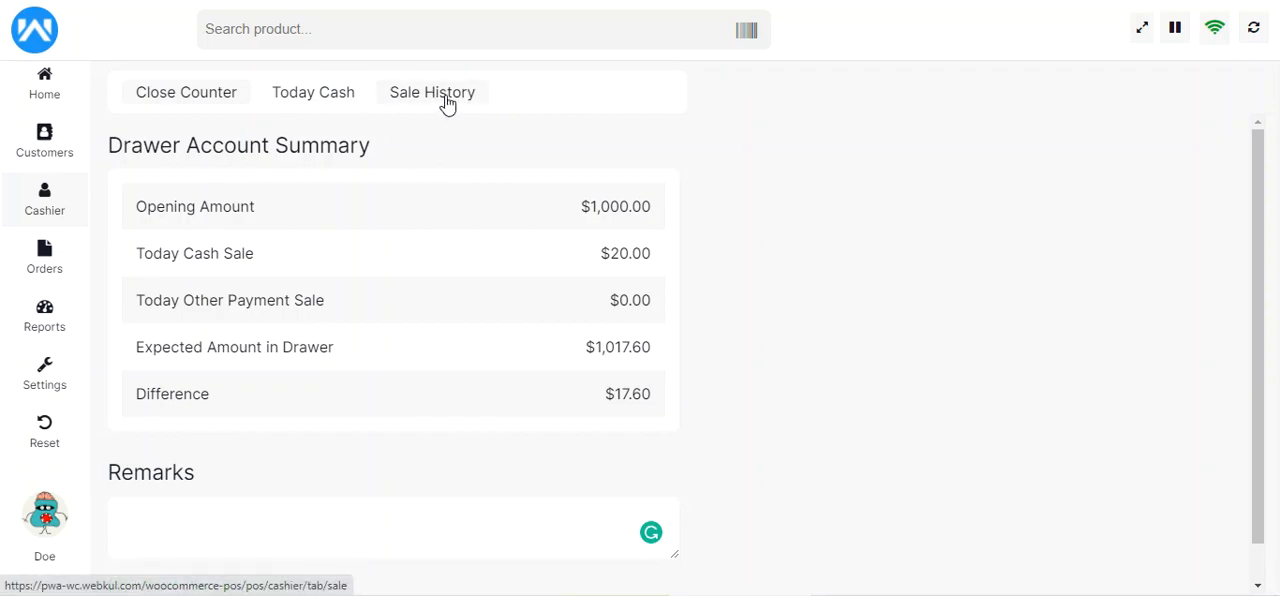
# Review today's cash, including the opening drawer amount and the order ID, total and payment mode of today's sale
pyautogui.click(335, 96)
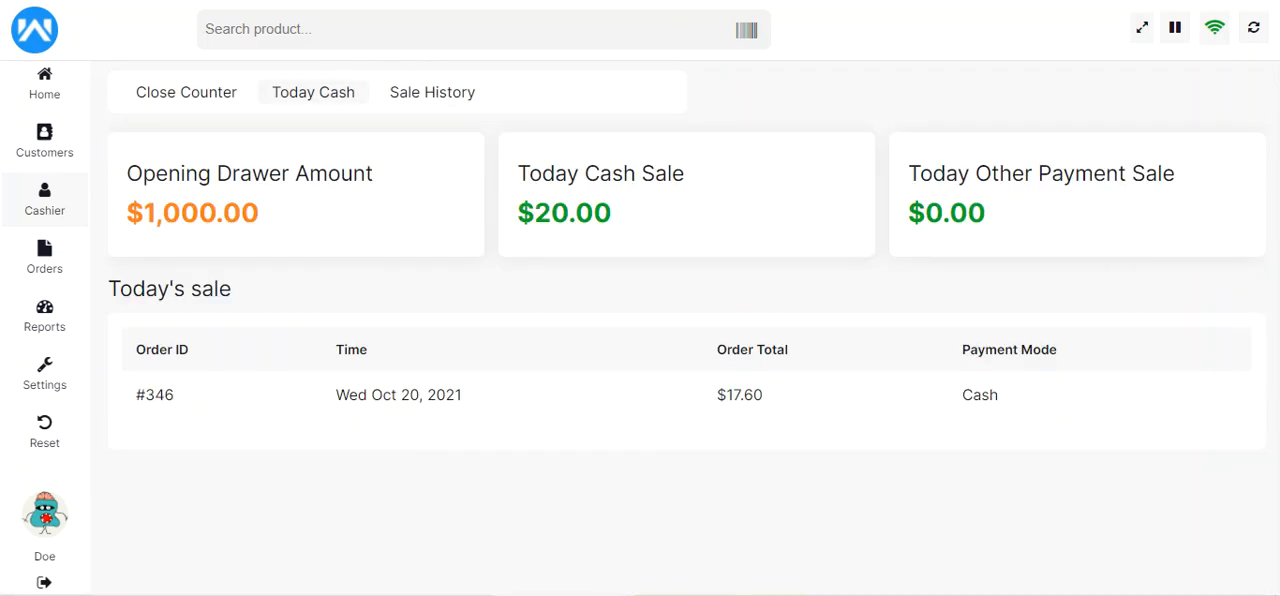
pyautogui.moveTo(186, 175); pyautogui.dragTo(321, 163)
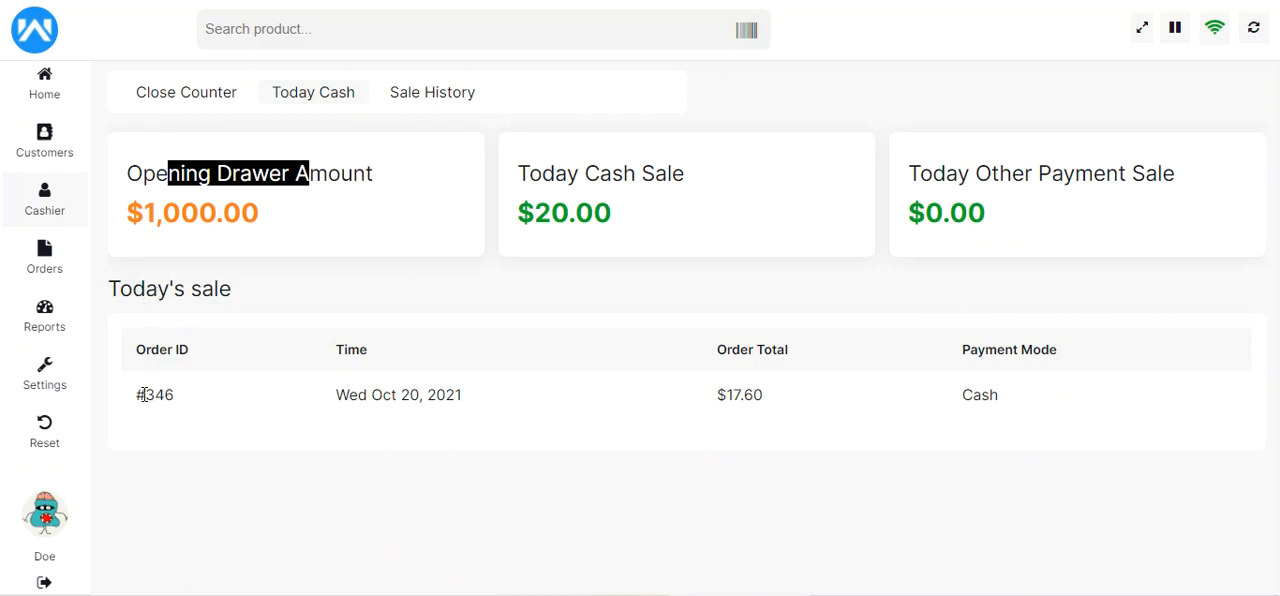
pyautogui.moveTo(144, 395); pyautogui.dragTo(178, 403)
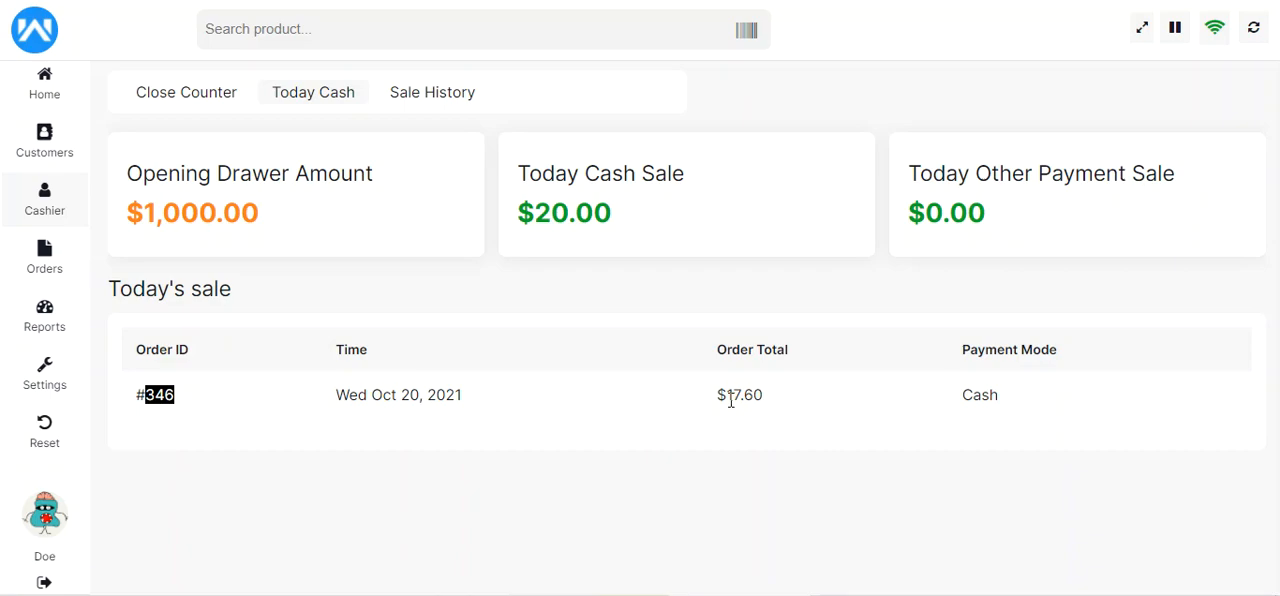
pyautogui.moveTo(718, 395); pyautogui.dragTo(763, 397)
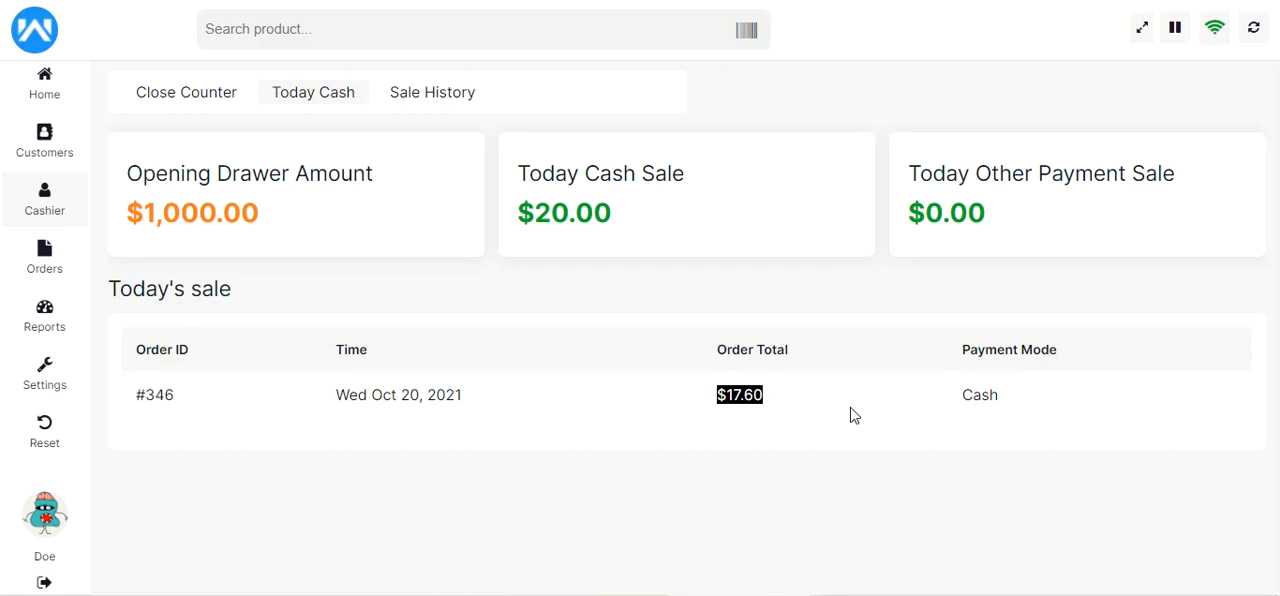
pyautogui.moveTo(971, 397); pyautogui.dragTo(997, 399)
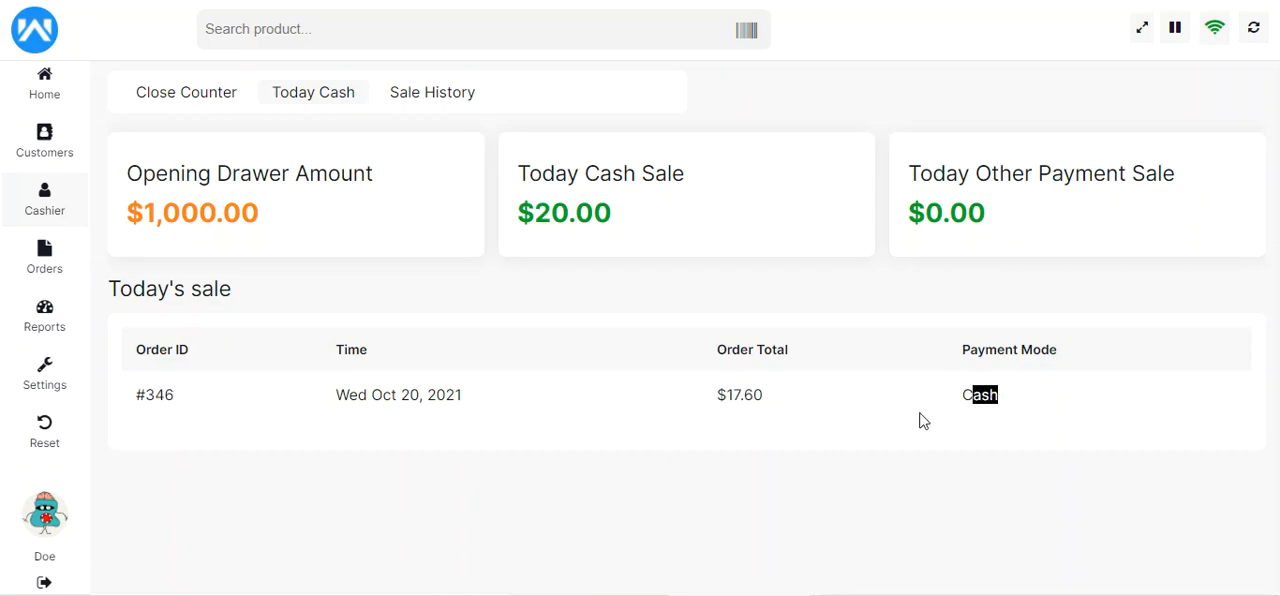
# Review the cashier's sale history by date, including other payments, total sale and drawer note
pyautogui.click(452, 97)
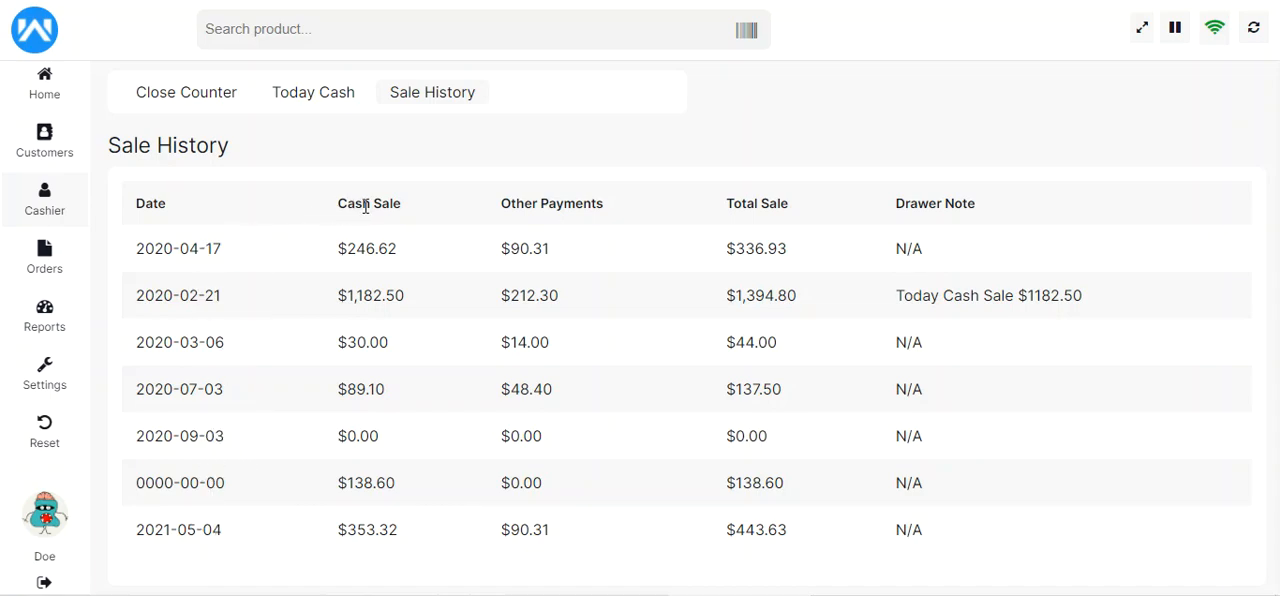
pyautogui.moveTo(533, 200); pyautogui.dragTo(588, 200)
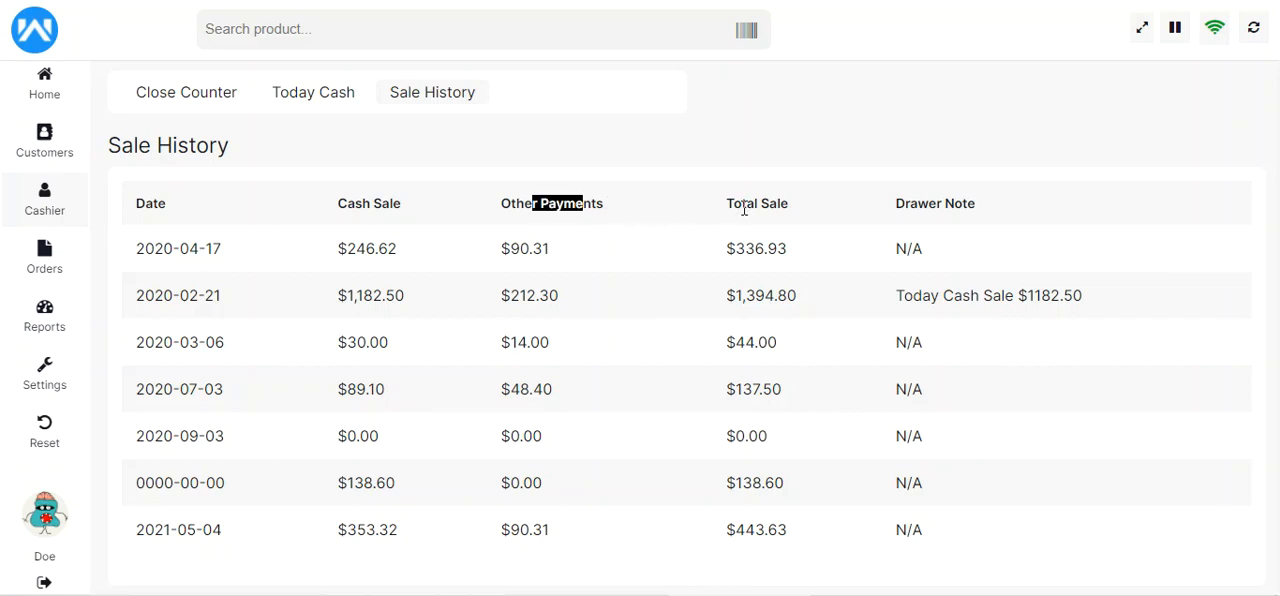
pyautogui.moveTo(918, 204); pyautogui.dragTo(969, 202)
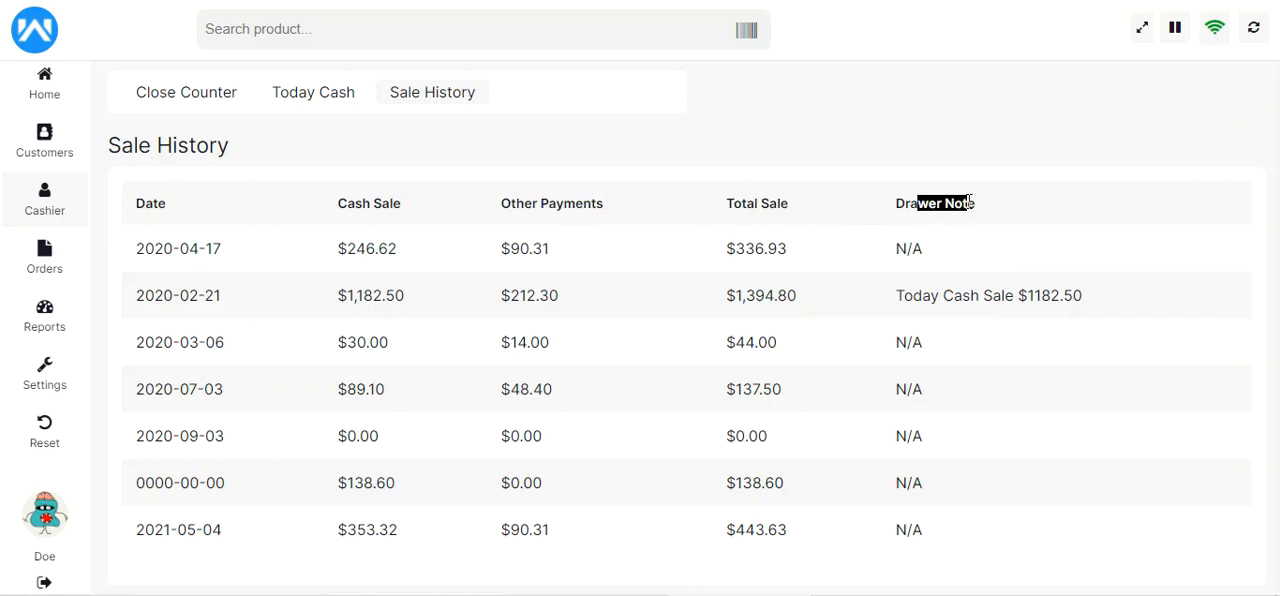
# Search the orders' sale history by order ID, clear the search, and check the held and offline sales
pyautogui.click(46, 262)
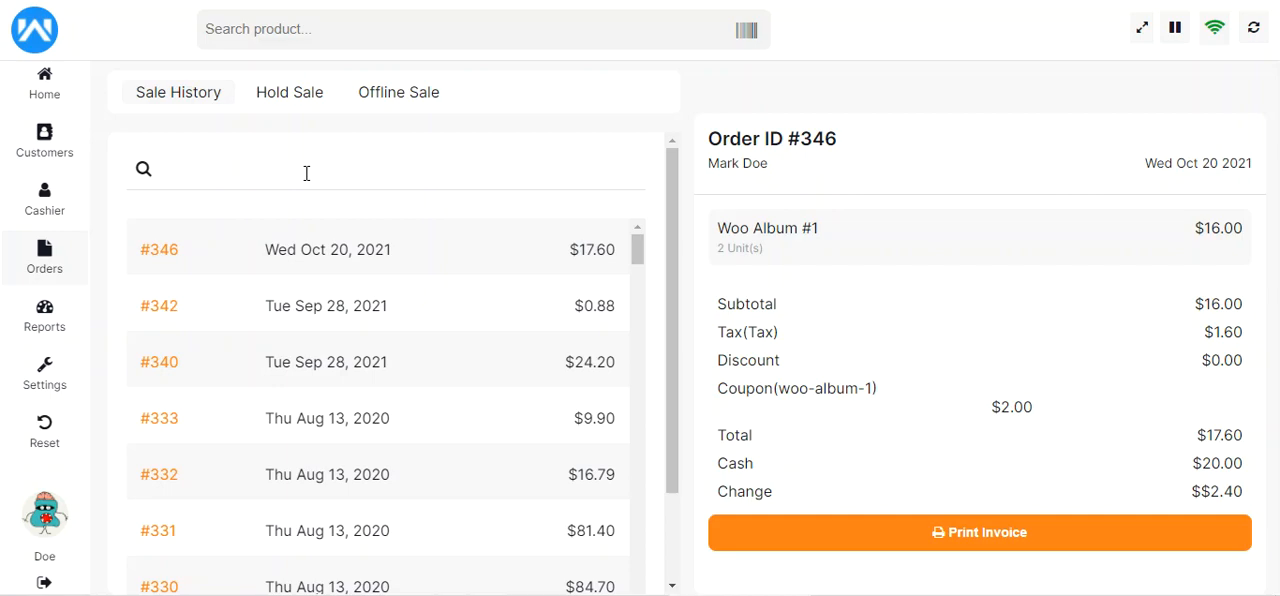
pyautogui.write('340')
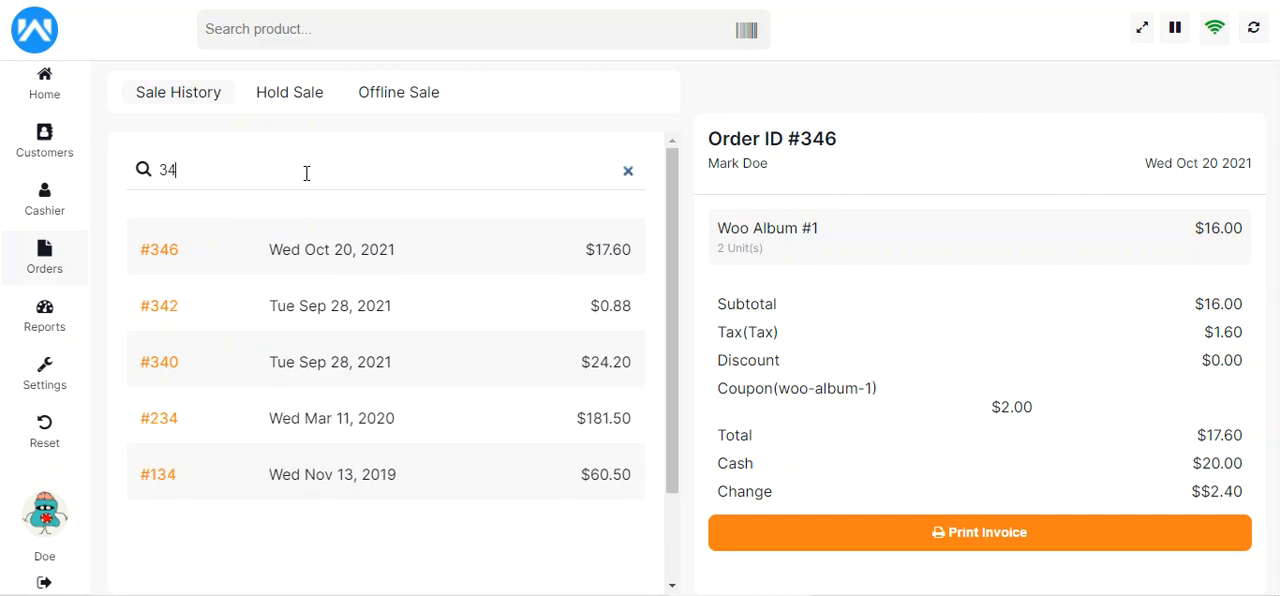
pyautogui.press('BackSpace')
pyautogui.press('BackSpace')
pyautogui.press('BackSpace')
pyautogui.click(296, 101)
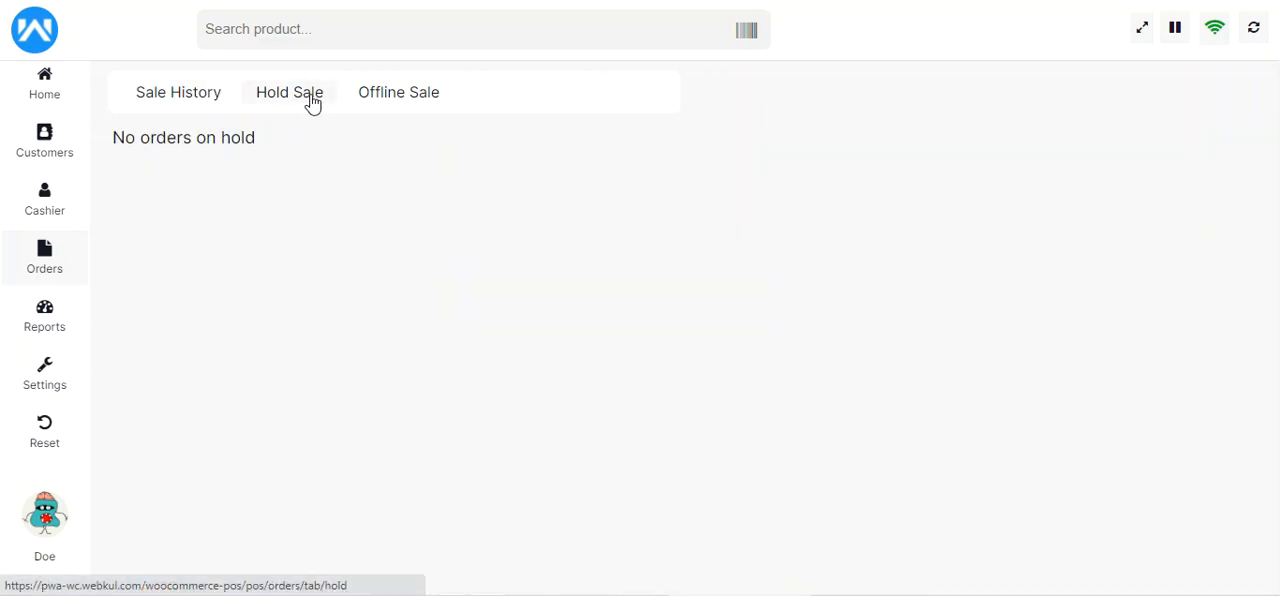
pyautogui.click(404, 104)
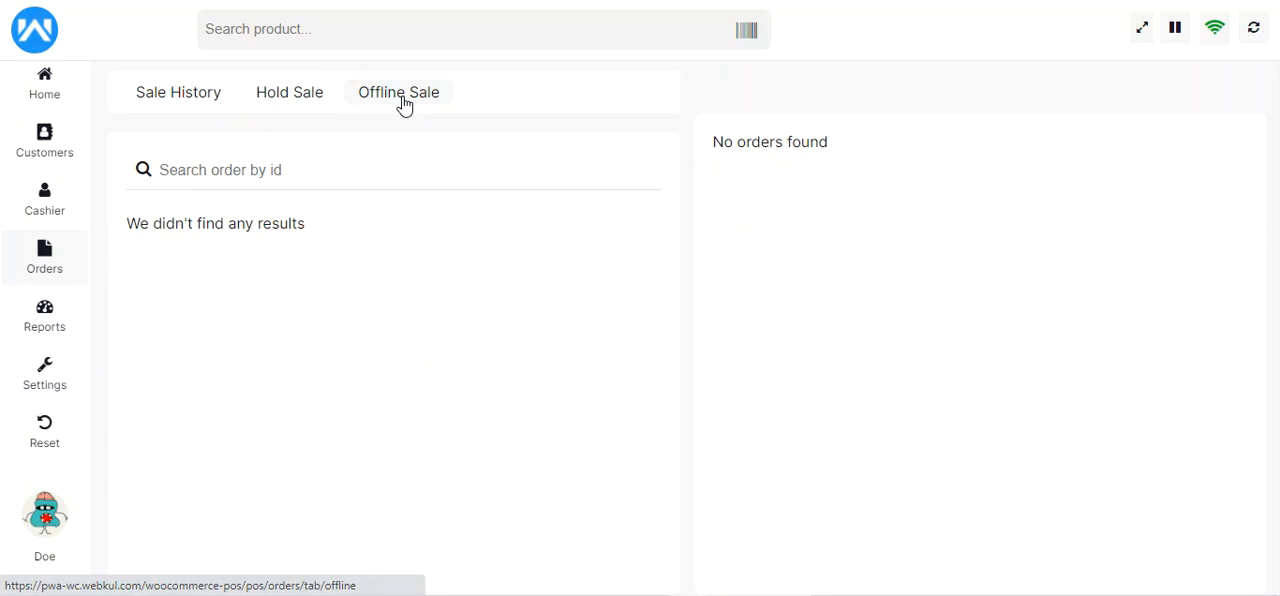
# Review the details of the second, third and fourth orders in the sale history, including items, totals and payment
pyautogui.click(180, 103)
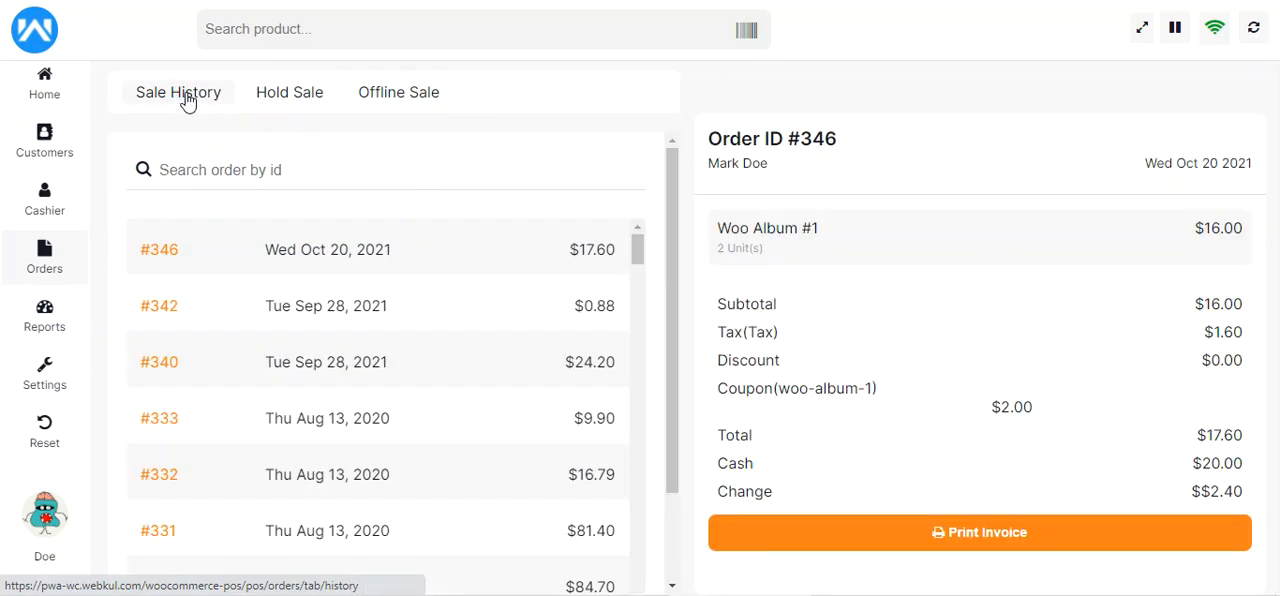
pyautogui.click(228, 303)
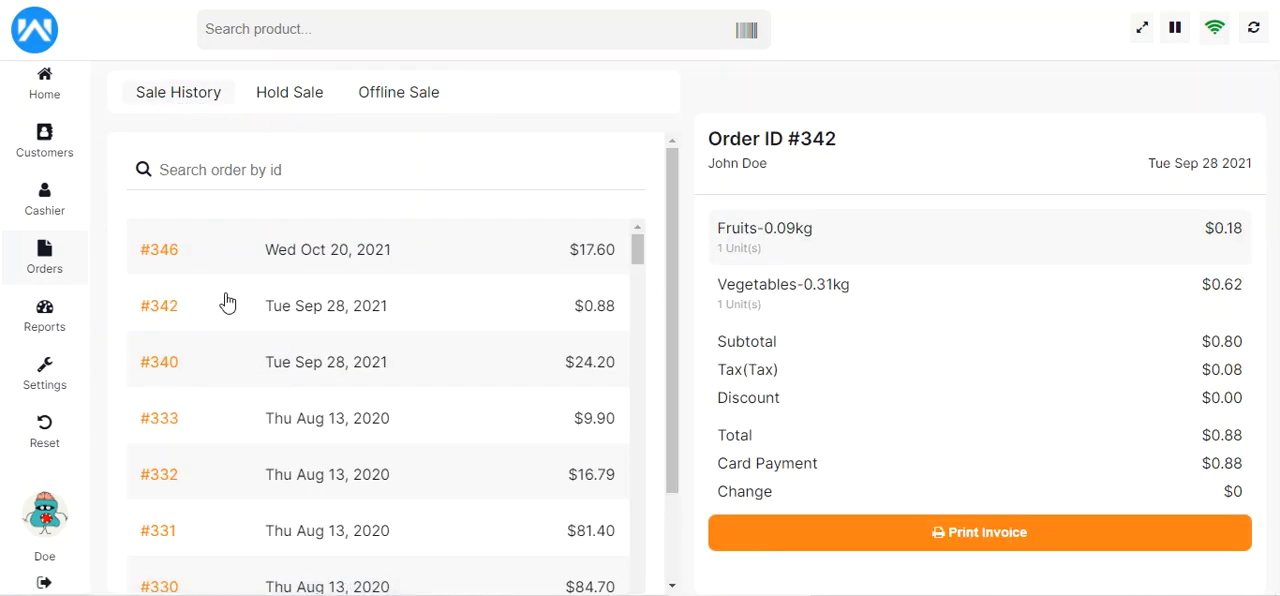
pyautogui.click(243, 371)
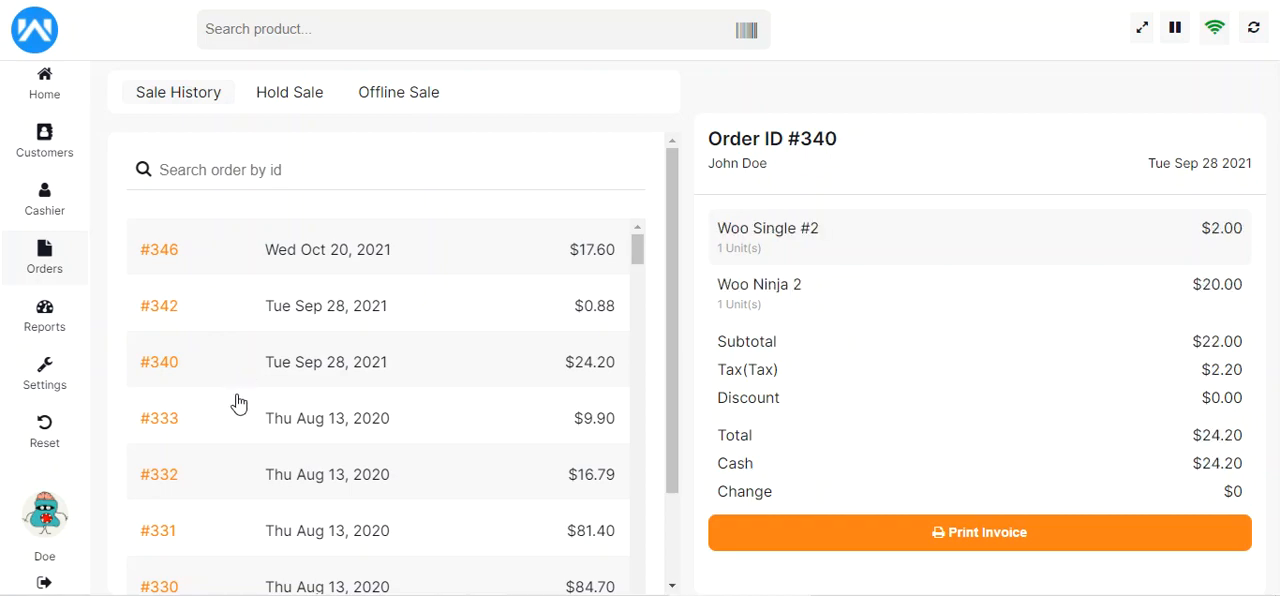
pyautogui.click(186, 424)
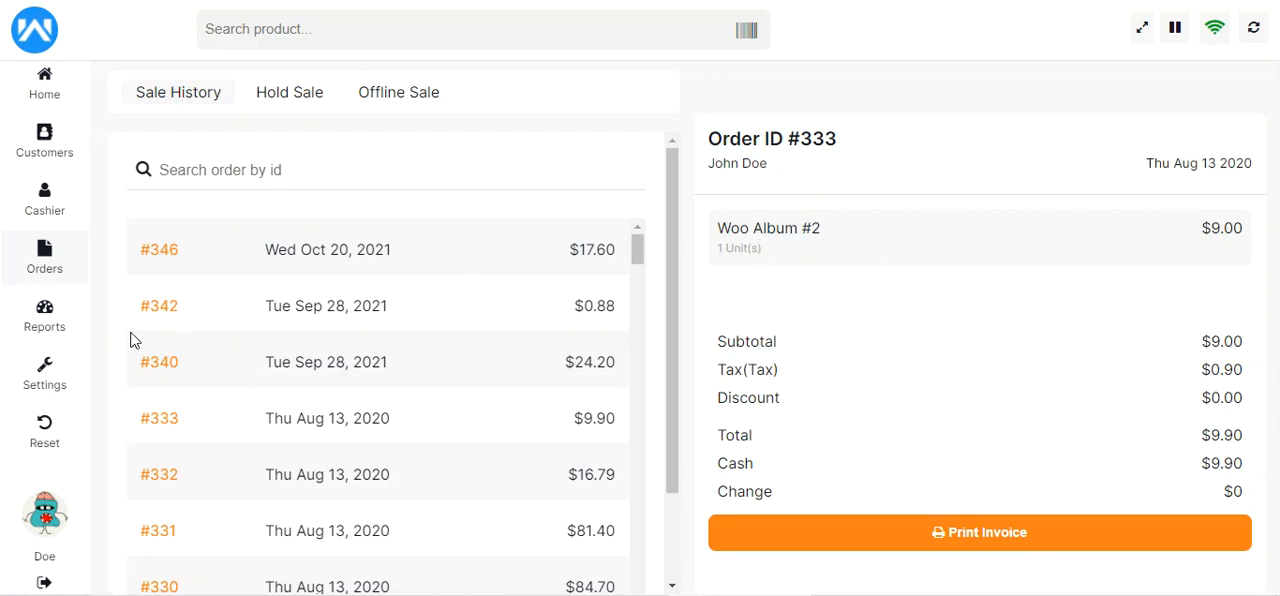
# Examine the preset and custom date range filters in the sales reports, then close them without changing the range
pyautogui.click(42, 325)
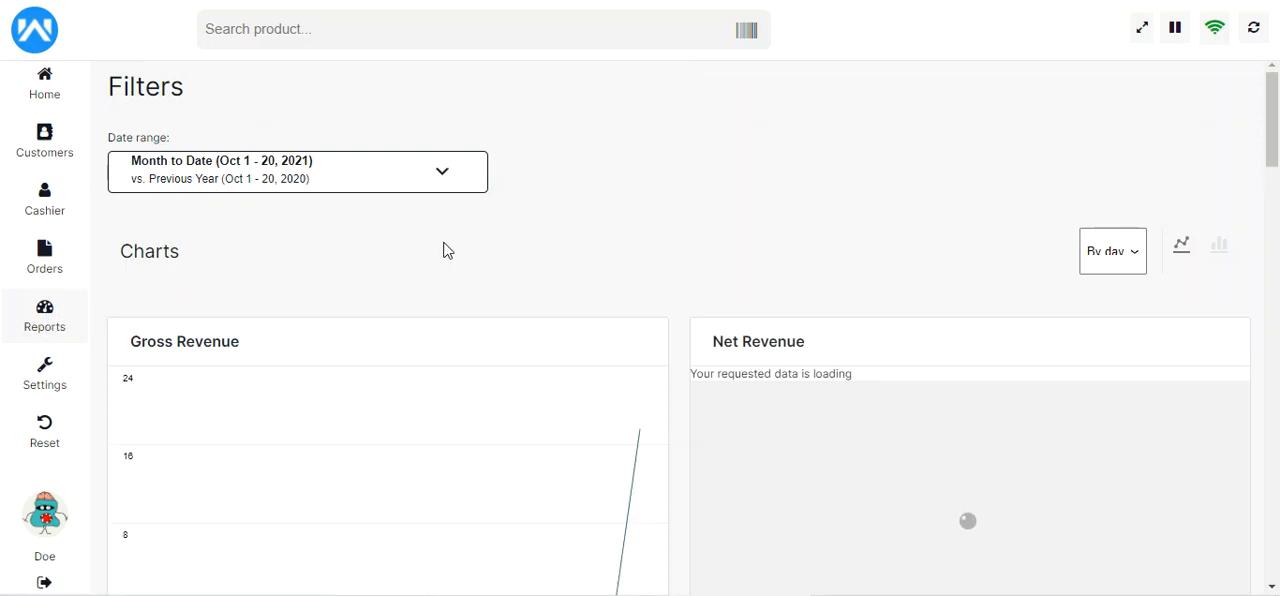
pyautogui.moveTo(1277, 147)
pyautogui.mouseDown()
pyautogui.moveTo(1277, 340)
pyautogui.moveTo(1277, 145)
pyautogui.mouseUp()
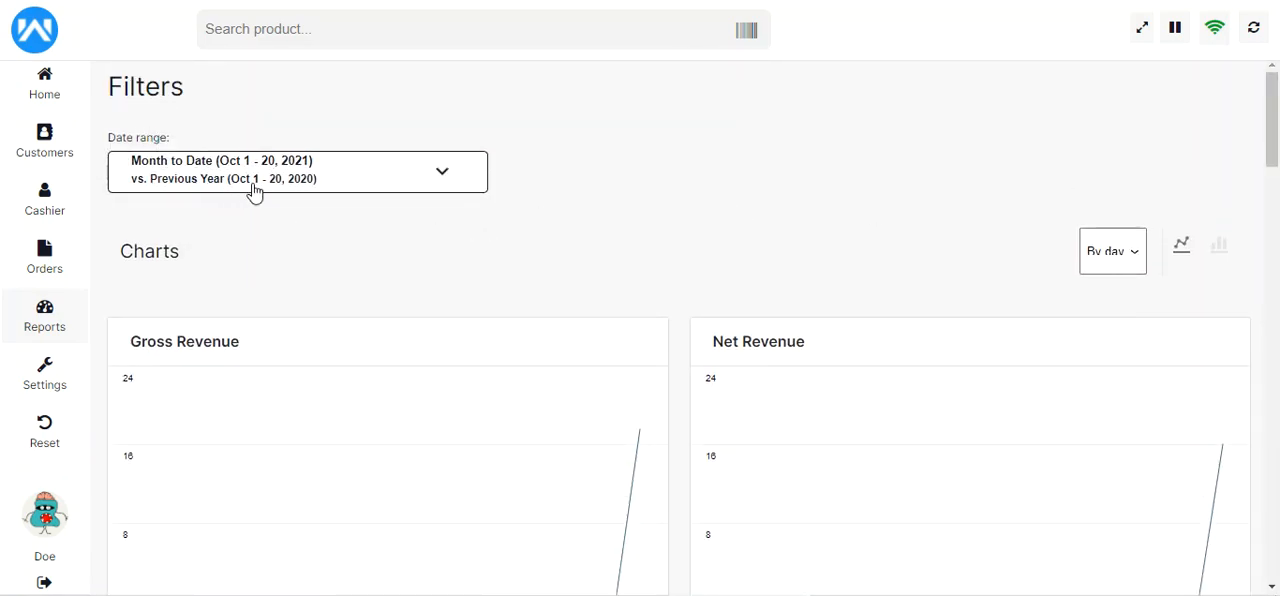
pyautogui.click(438, 173)
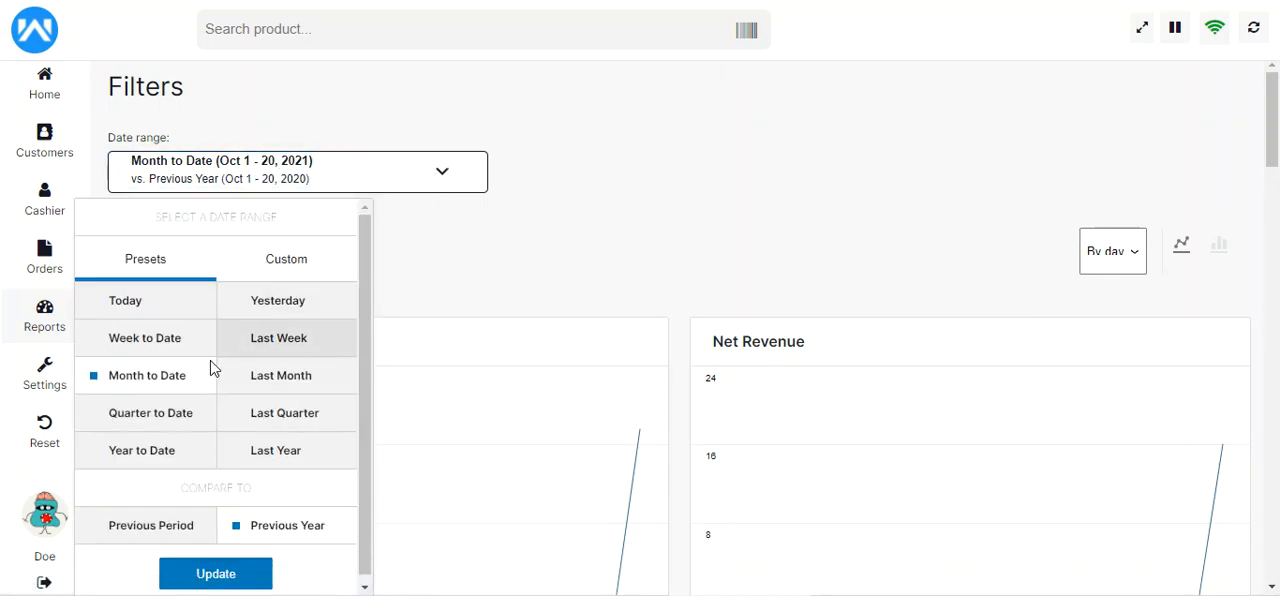
pyautogui.click(300, 259)
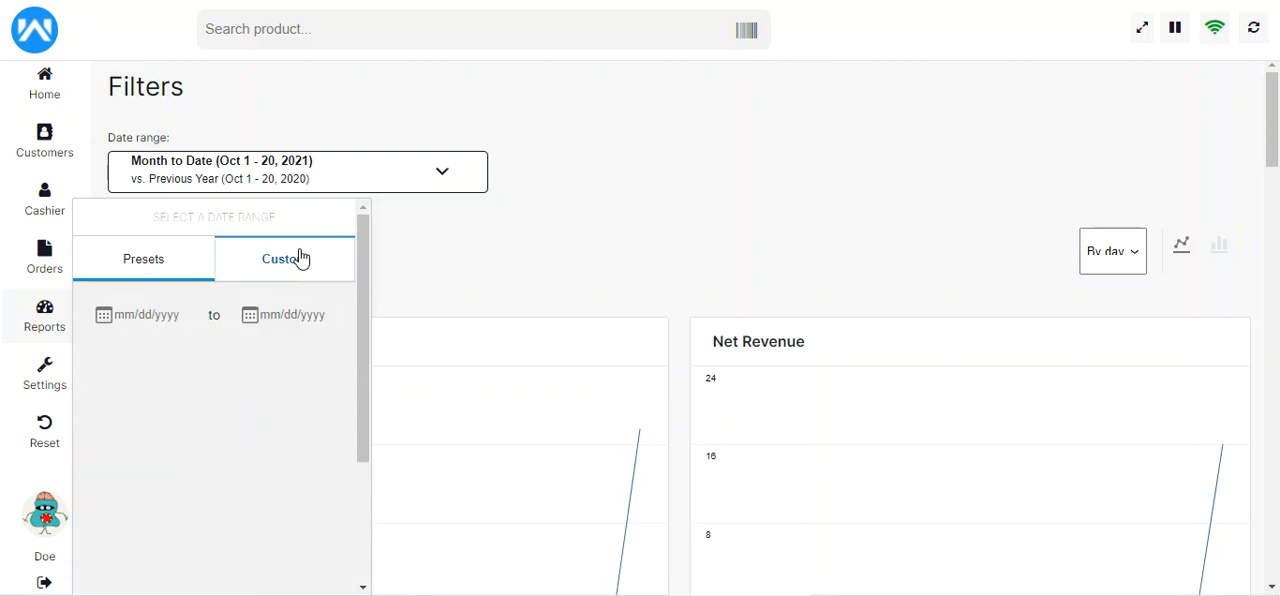
pyautogui.click(157, 276)
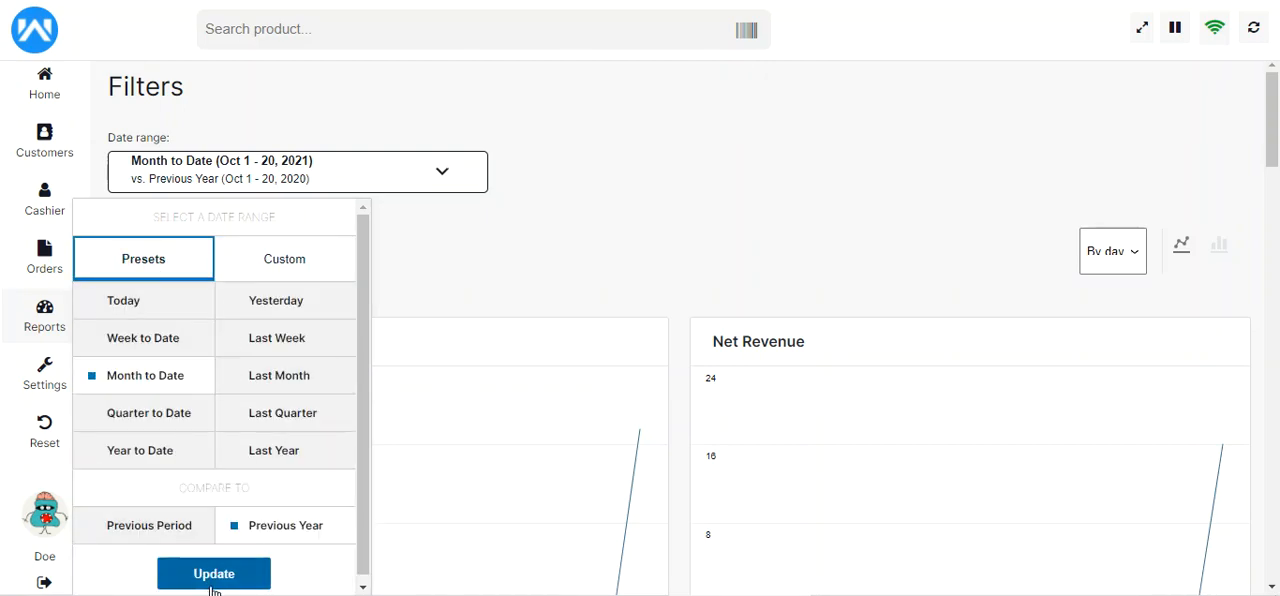
pyautogui.click(605, 188)
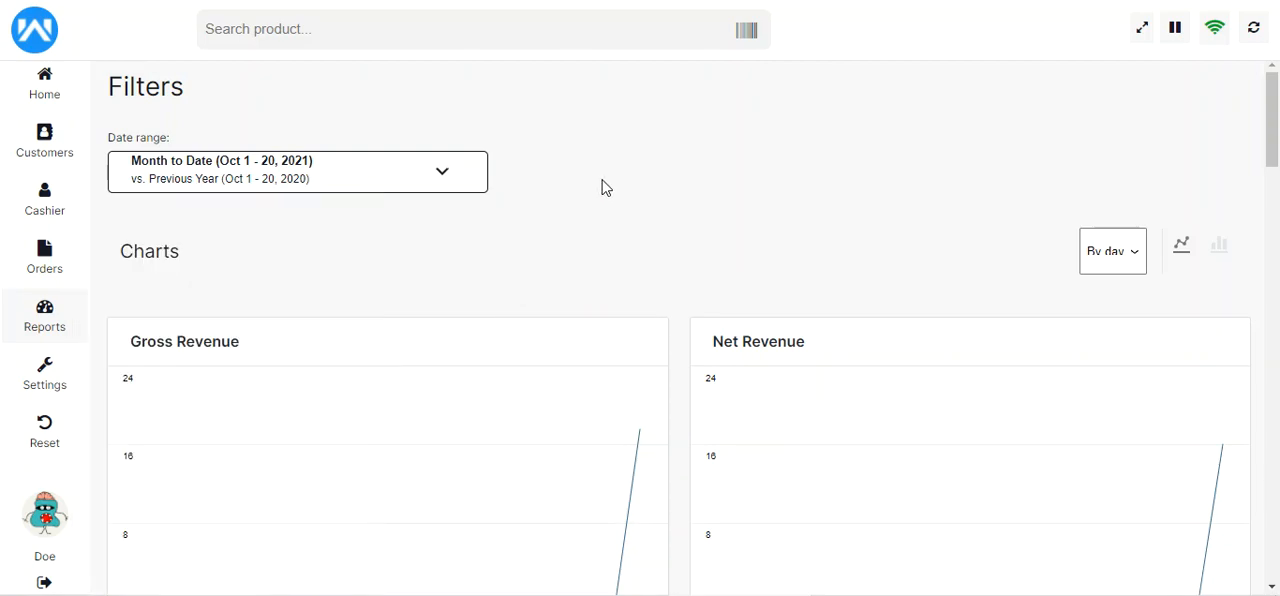
# Review the Gross Revenue and Net Revenue charts as bar and line charts, and check the time interval choices
pyautogui.scroll(-1, 1275, 174)
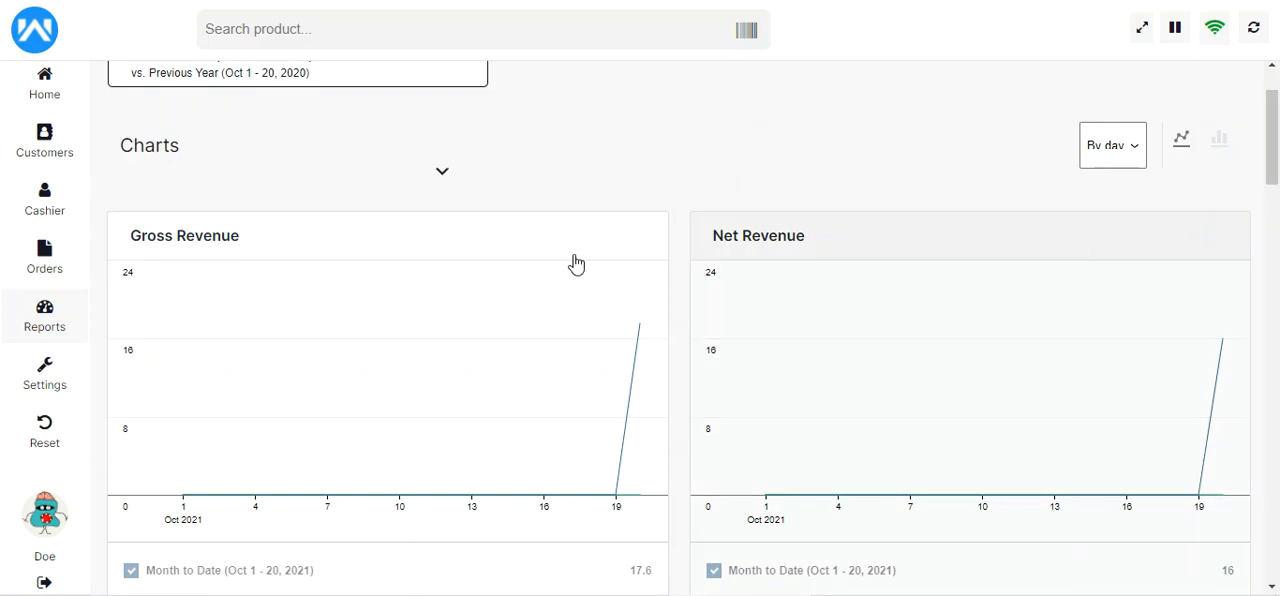
pyautogui.moveTo(1275, 174); pyautogui.dragTo(1276, 117)
pyautogui.click(1219, 250)
pyautogui.moveTo(1276, 152)
pyautogui.mouseDown()
pyautogui.moveTo(1276, 190)
pyautogui.moveTo(1278, 143)
pyautogui.mouseUp()
pyautogui.click(1183, 247)
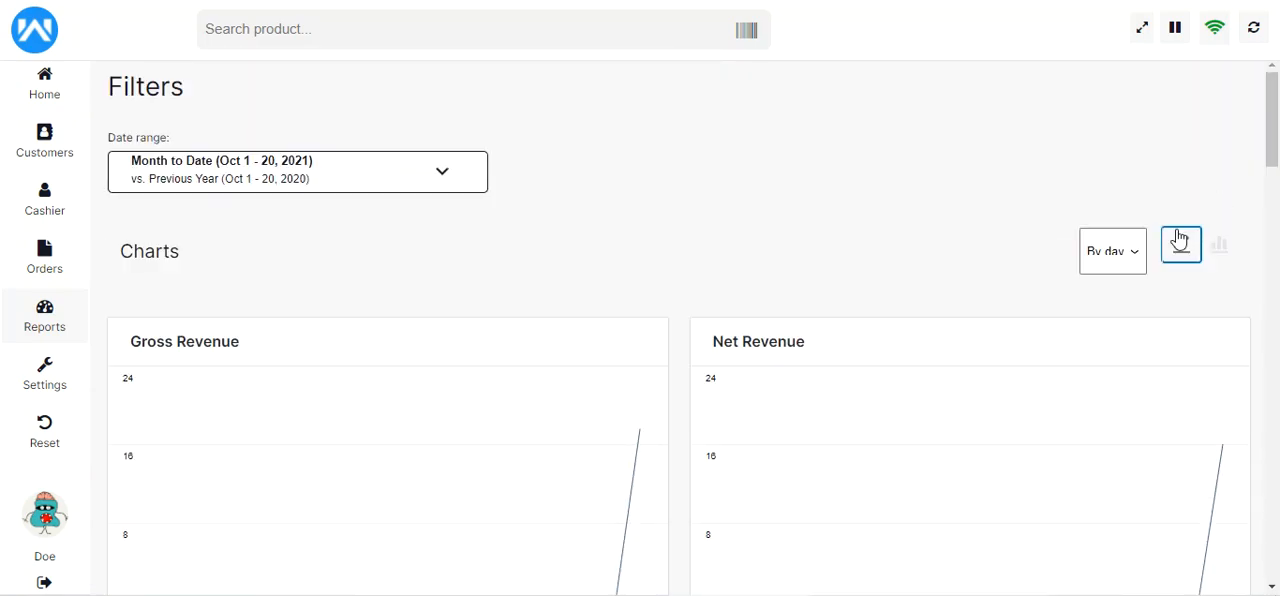
pyautogui.click(1136, 258)
pyautogui.click(1030, 268)
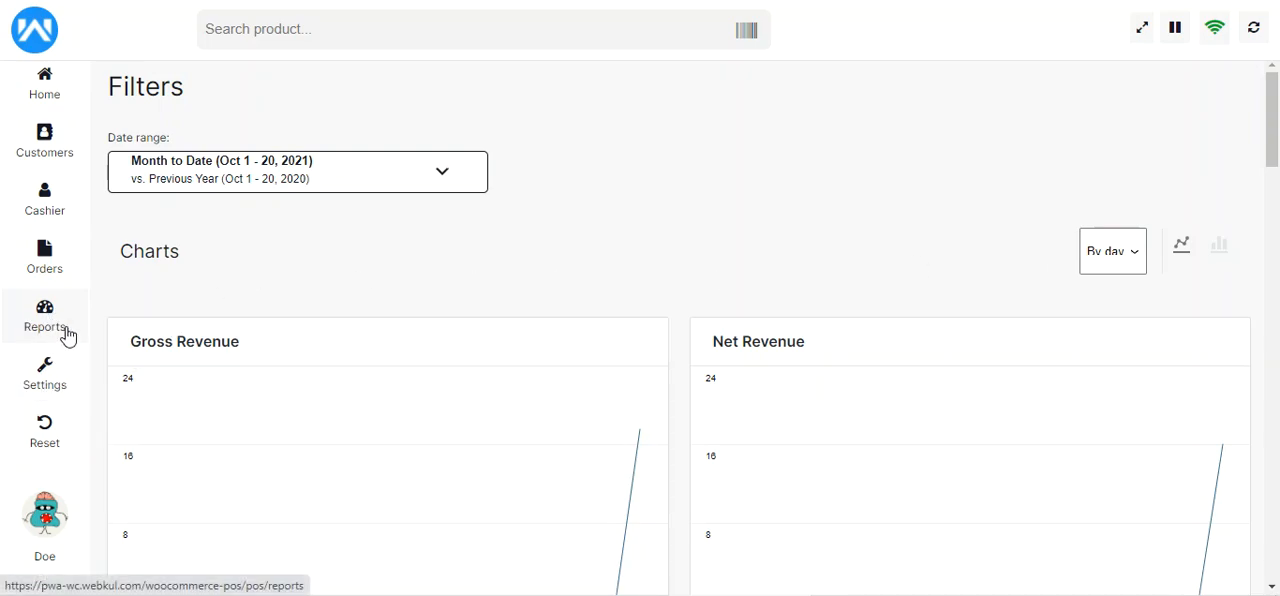
# Review the account settings, from the name and email fields to the password fields and account update option
pyautogui.click(47, 376)
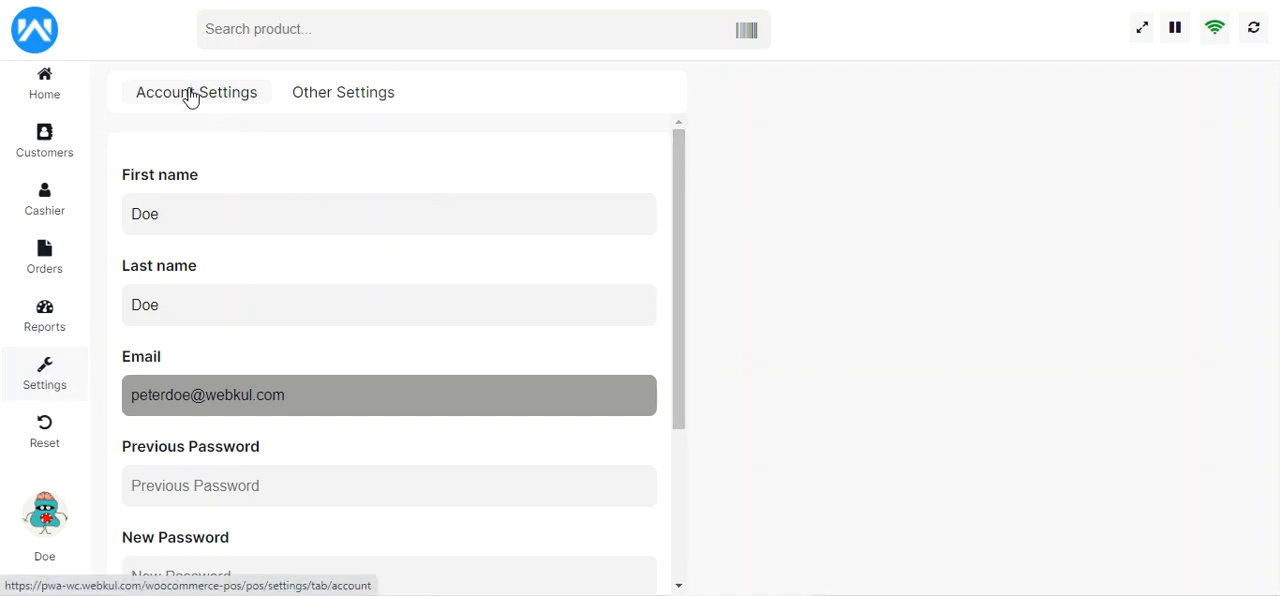
pyautogui.click(352, 100)
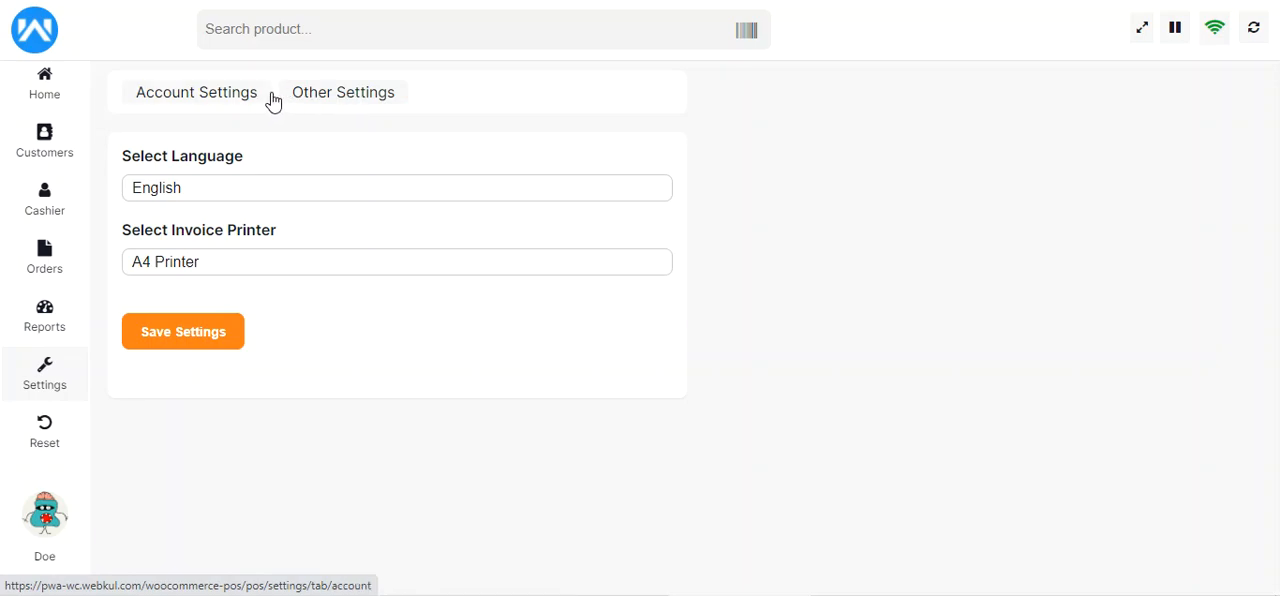
pyautogui.click(229, 100)
pyautogui.moveTo(677, 171); pyautogui.dragTo(686, 322)
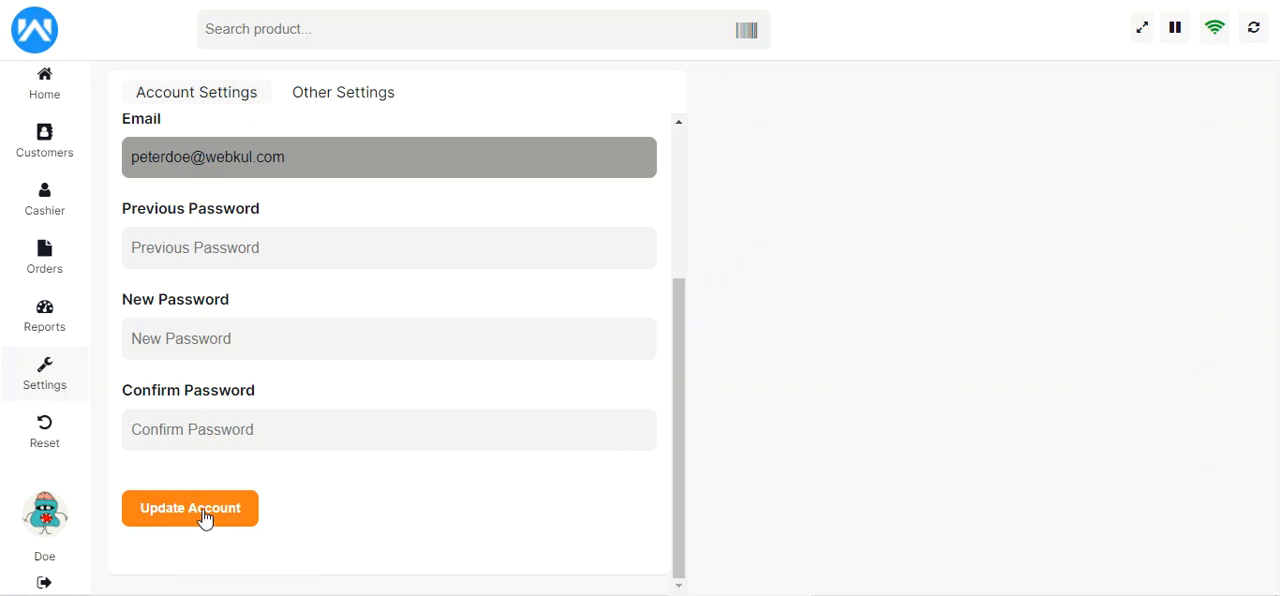
# Examine the available languages and invoice printers in the other settings, keeping English and A4 Printer selected
pyautogui.click(342, 104)
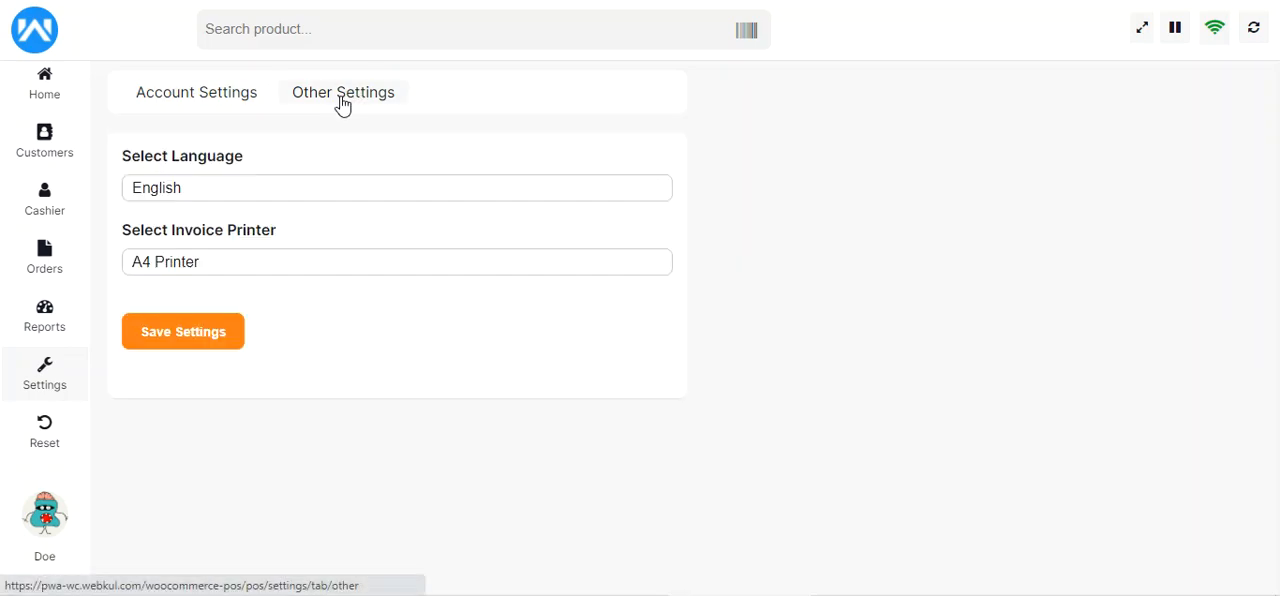
pyautogui.click(241, 194)
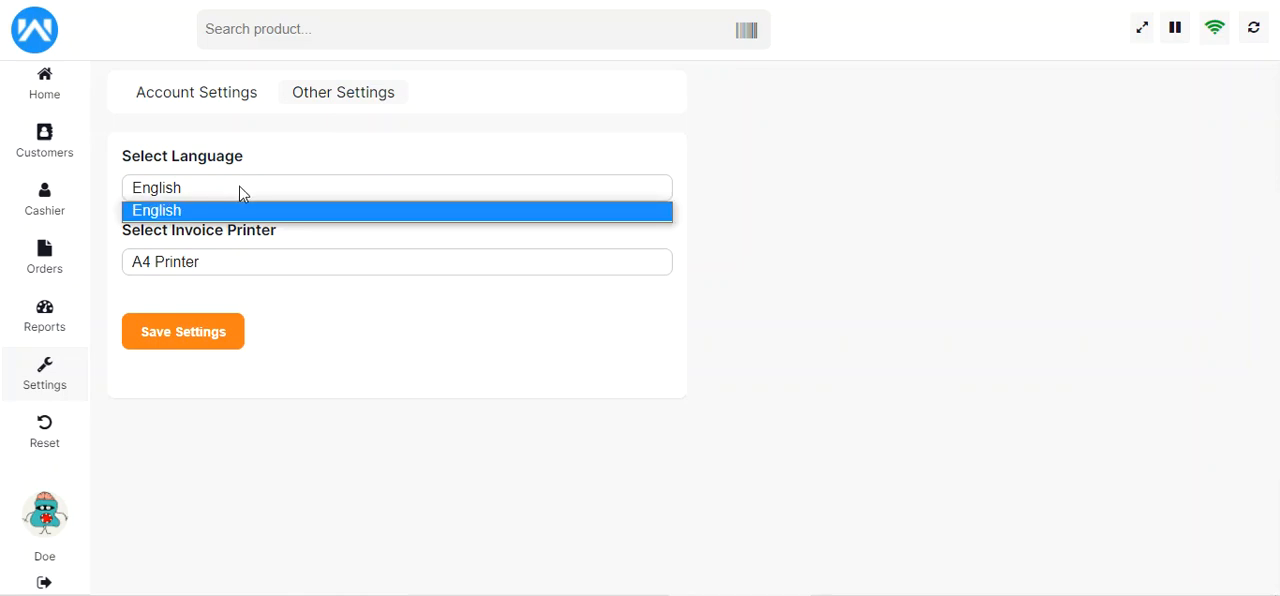
pyautogui.click(371, 209)
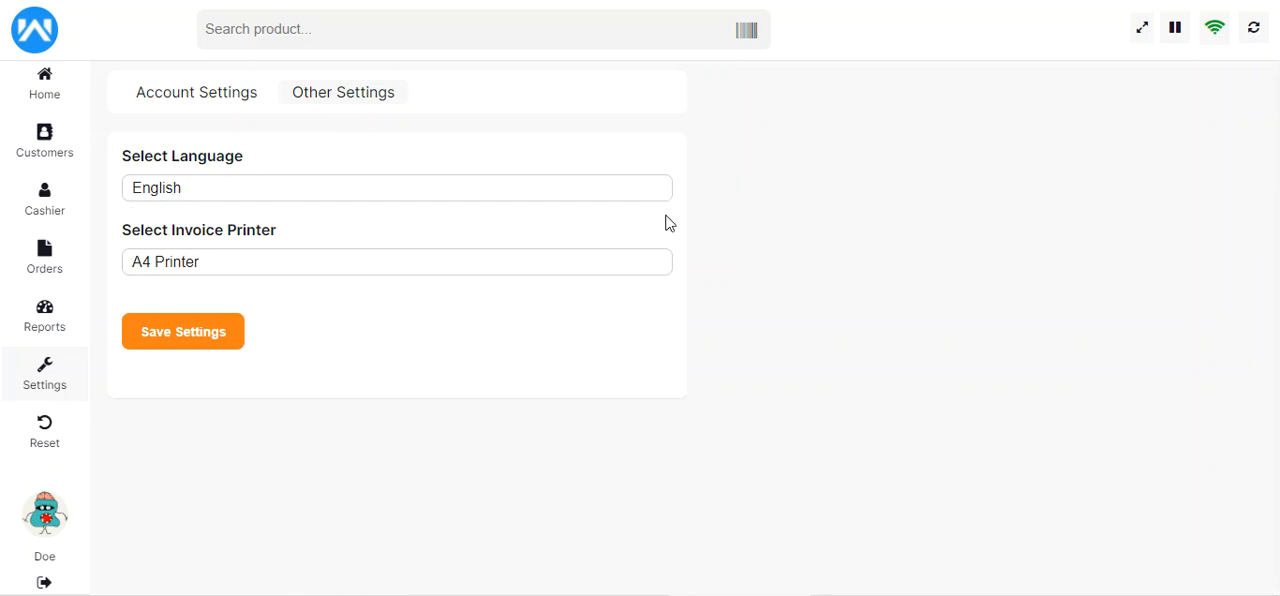
pyautogui.click(258, 264)
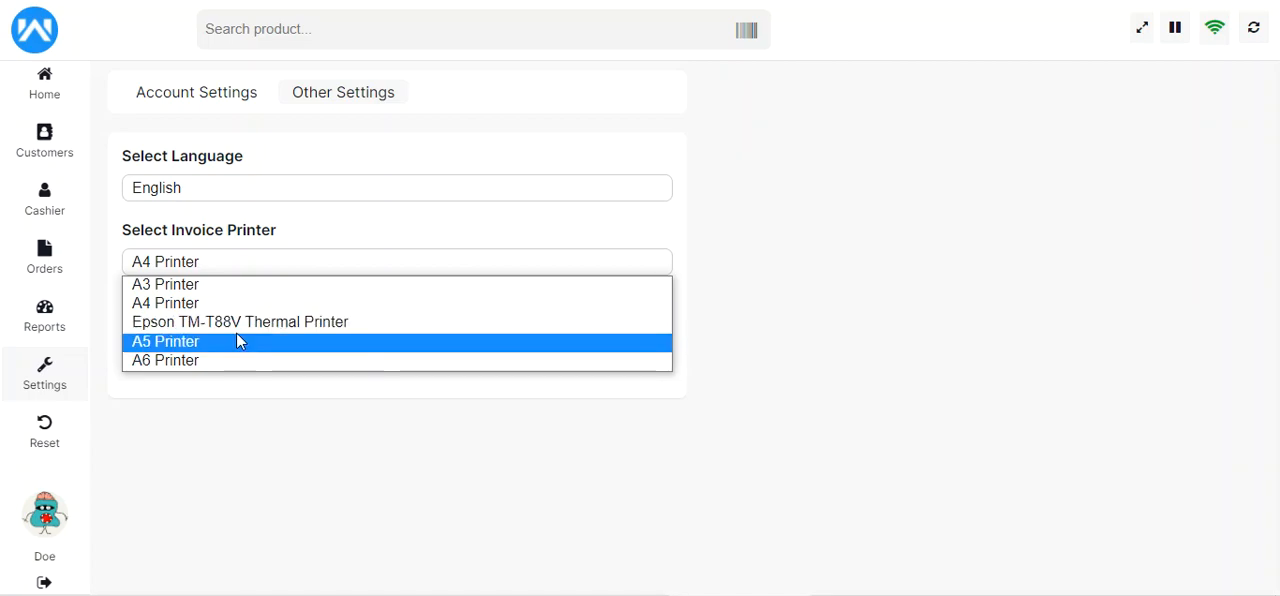
pyautogui.click(196, 405)
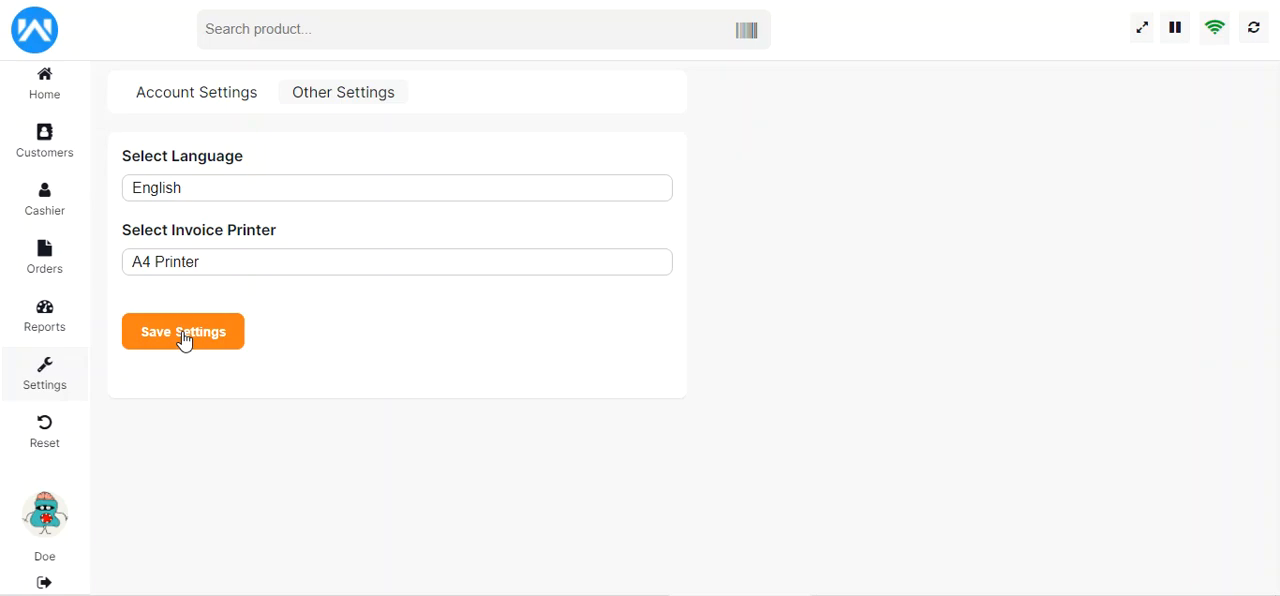
# Reset the POS data to import all products again and dismiss the resulting message
pyautogui.click(46, 440)
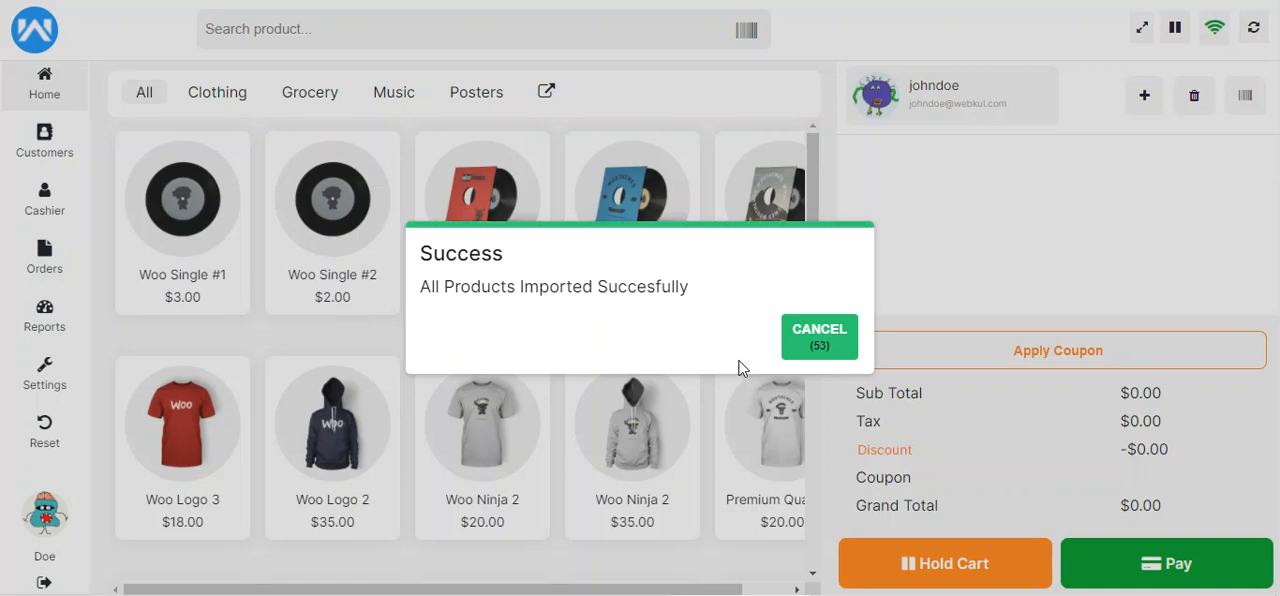
pyautogui.click(822, 336)
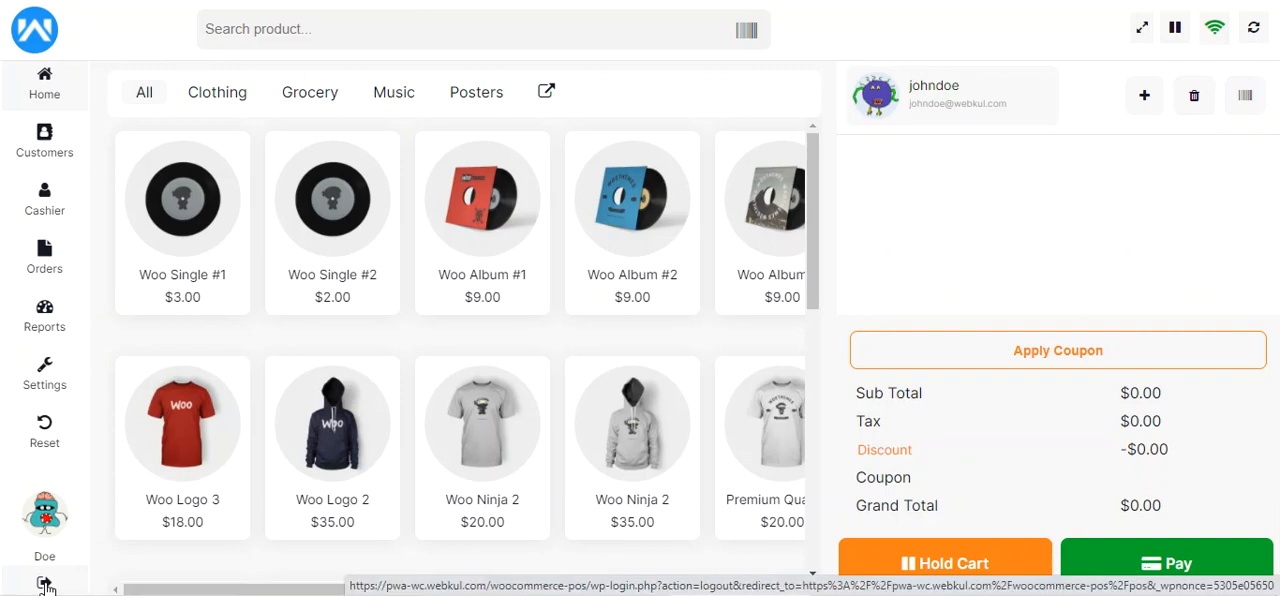
# Log out of the POS and log back in with the prefilled credentials, postponing the cash drawer's opening amount
pyautogui.click(45, 585)
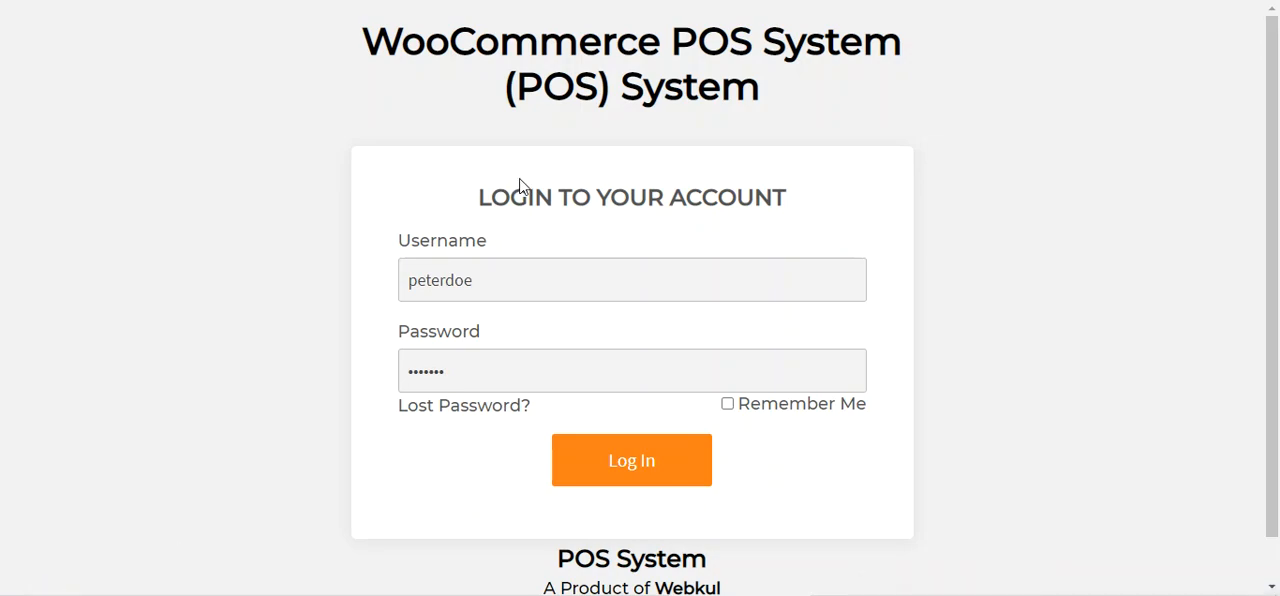
pyautogui.click(625, 461)
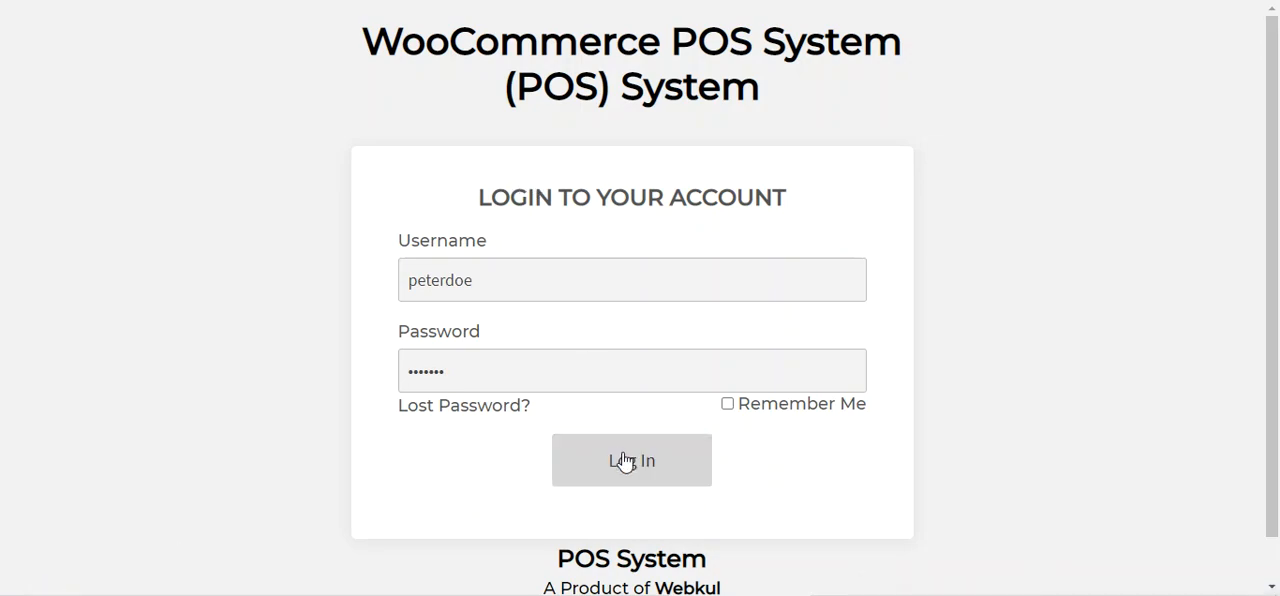
pyautogui.click(625, 461)
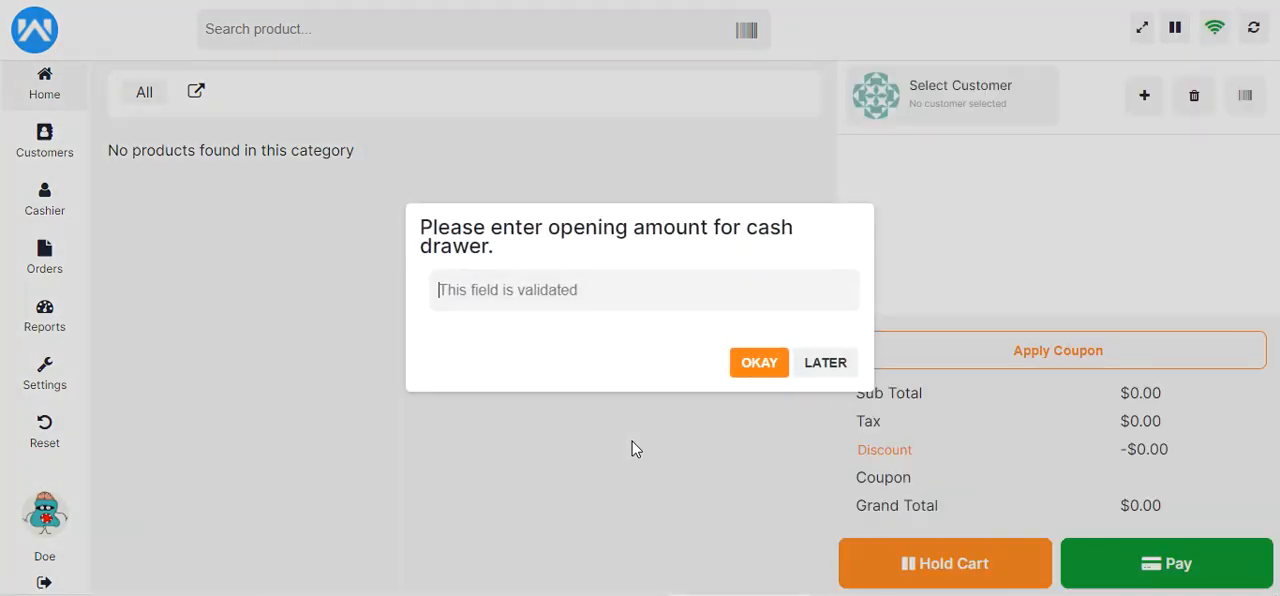
pyautogui.click(825, 363)
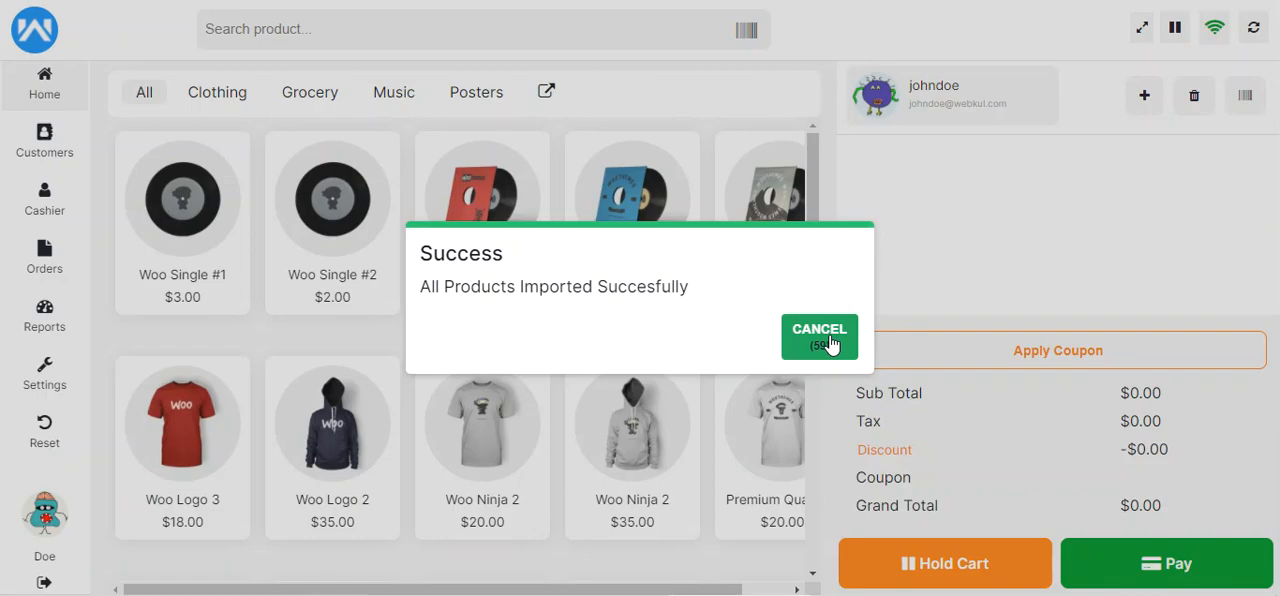
pyautogui.click(832, 345)
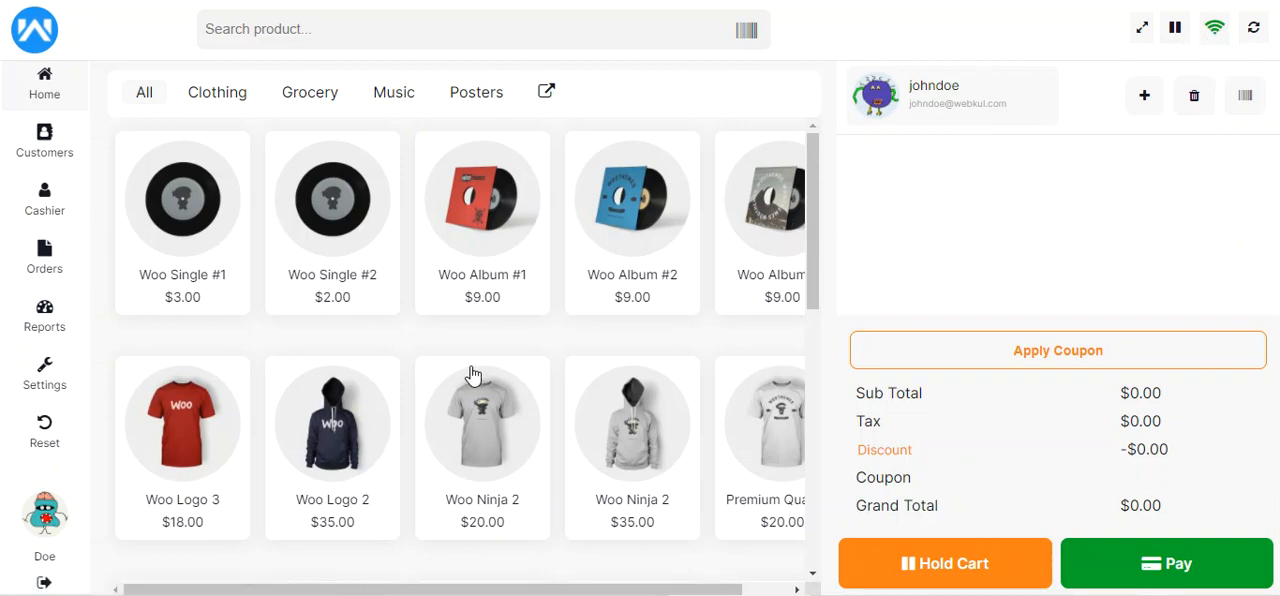
# Add Woo Single #2 to the cart and take the POS offline by disconnecting from the webkul Wi-Fi network
pyautogui.click(366, 214)
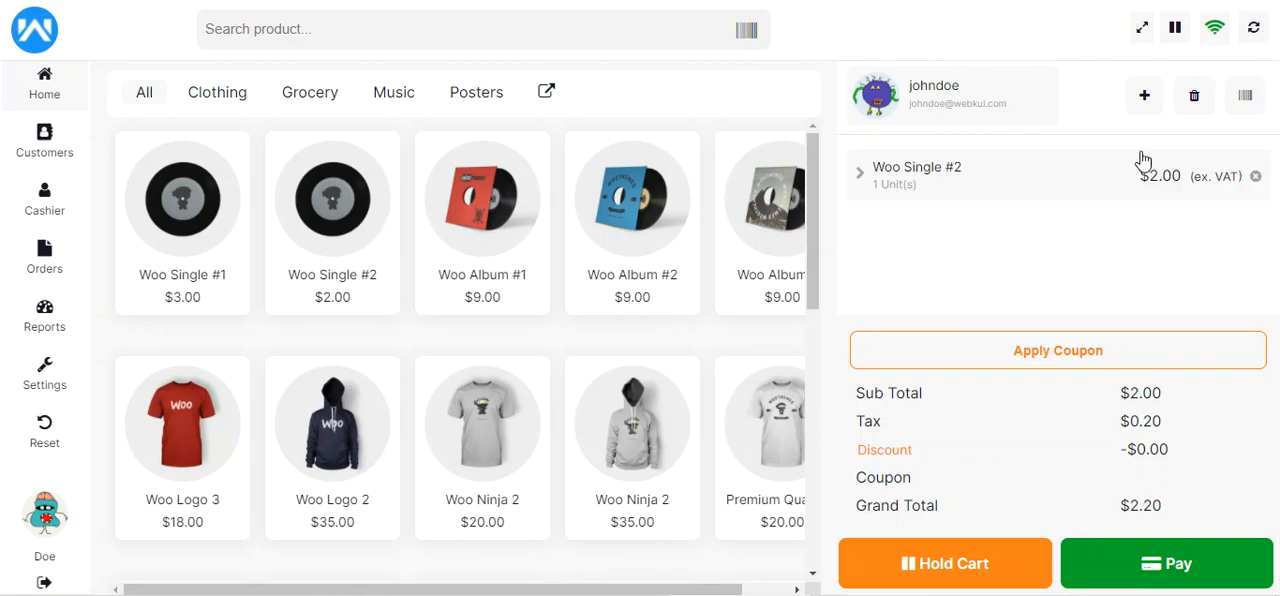
pyautogui.click(1215, 28)
pyautogui.click(1130, 595)
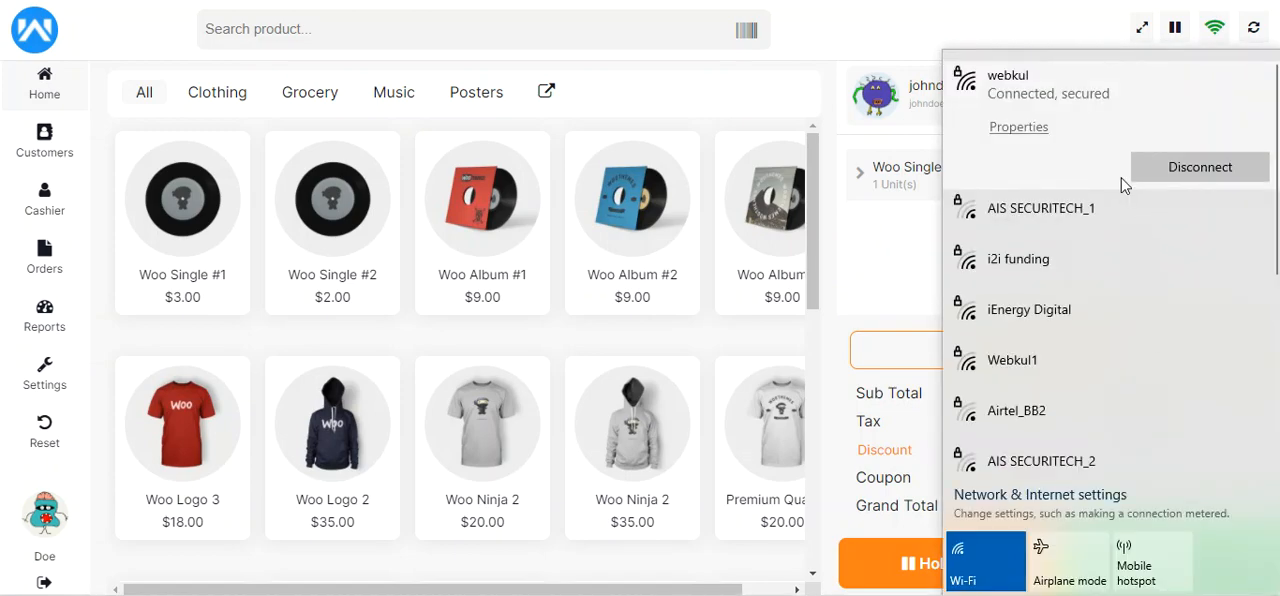
pyautogui.click(1198, 170)
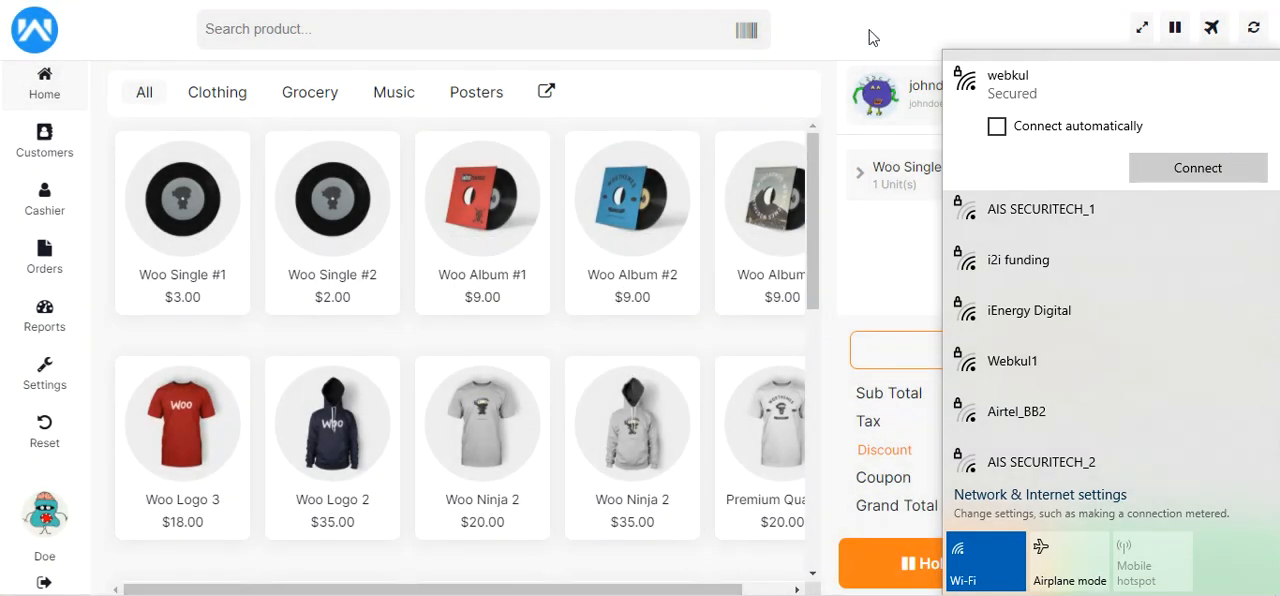
pyautogui.click(868, 37)
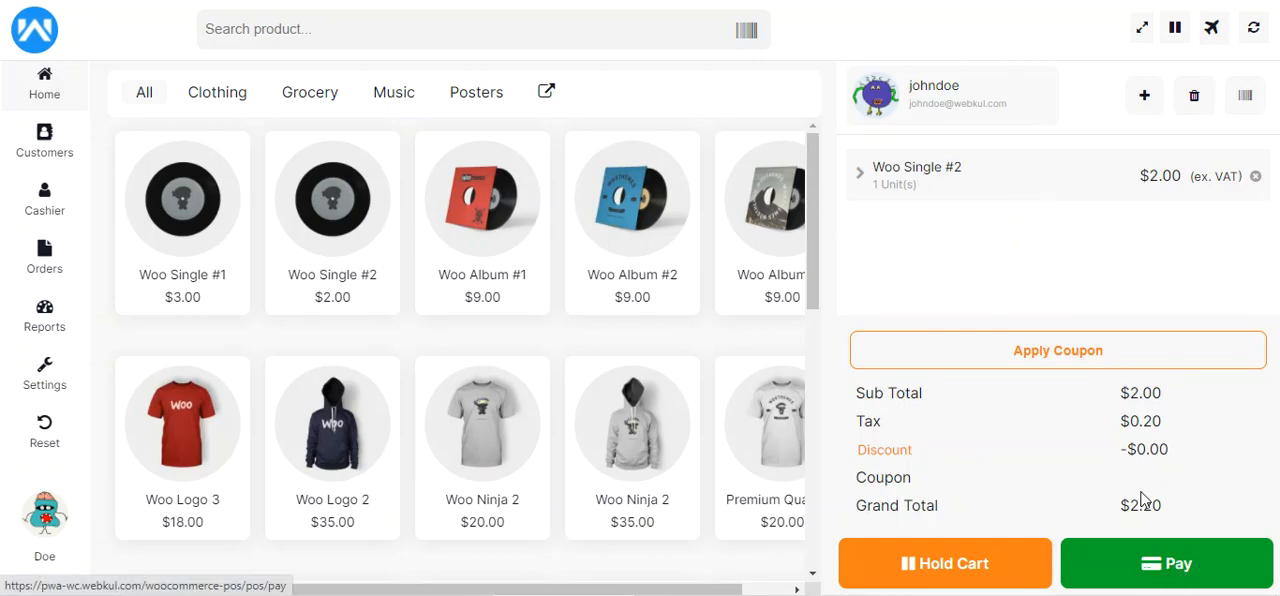
# Proceed to payment for the cart and check the ordered product, the total and the payable amount
pyautogui.click(1163, 573)
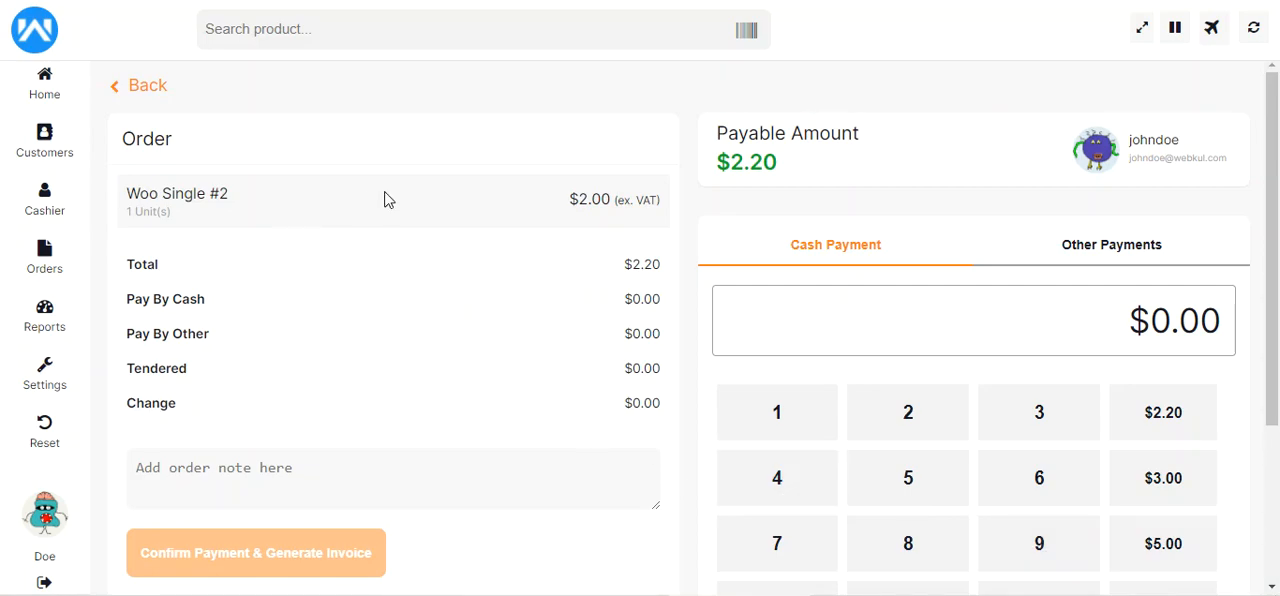
pyautogui.moveTo(1273, 186)
pyautogui.mouseDown()
pyautogui.moveTo(1274, 204)
pyautogui.moveTo(1274, 189)
pyautogui.mouseUp()
pyautogui.moveTo(128, 189); pyautogui.dragTo(228, 189)
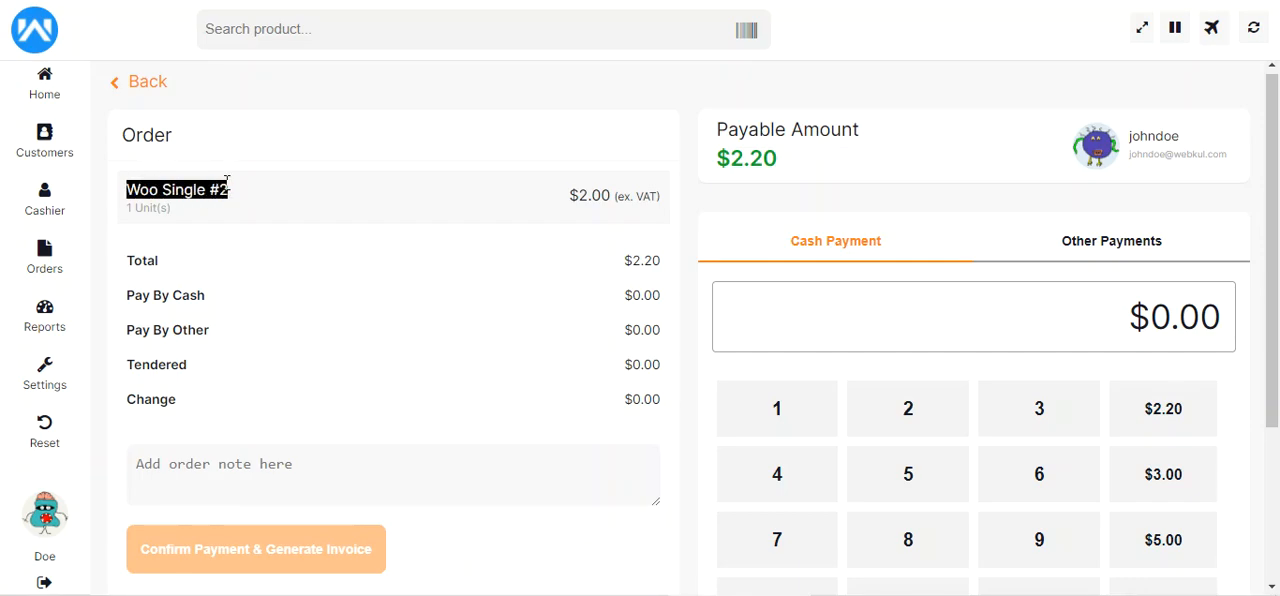
pyautogui.moveTo(140, 260); pyautogui.dragTo(160, 262)
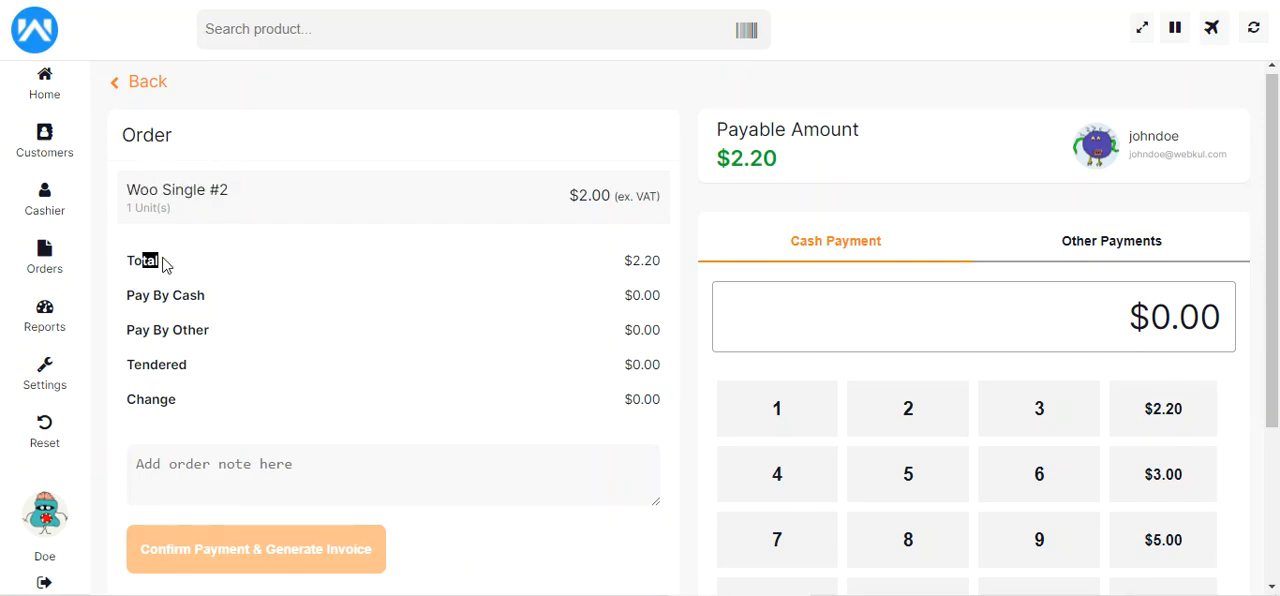
pyautogui.moveTo(624, 261); pyautogui.dragTo(657, 262)
pyautogui.moveTo(722, 152); pyautogui.dragTo(852, 130)
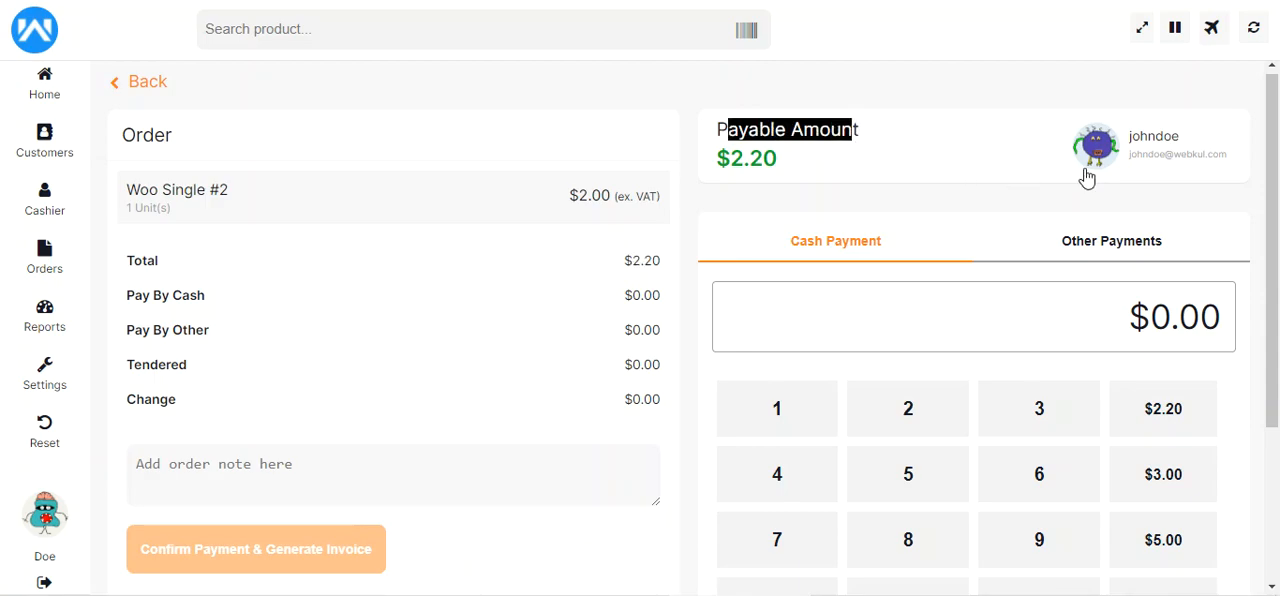
# View the customers page from the order's payment page, then return to the payment without changing the customer
pyautogui.click(1155, 150)
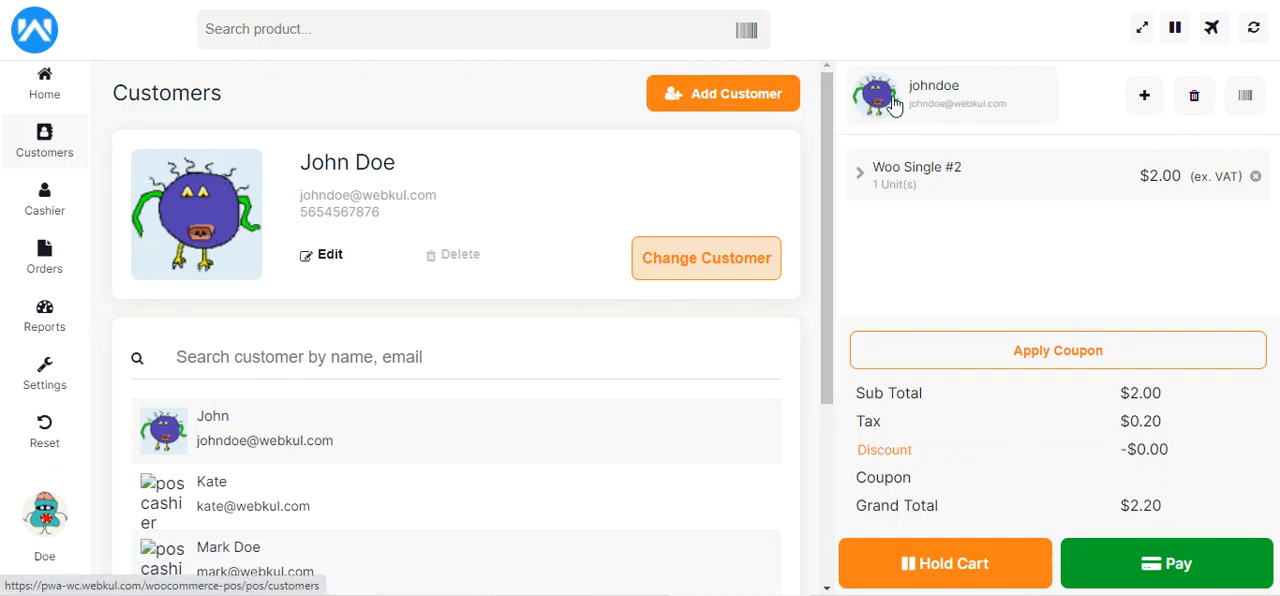
pyautogui.click(1196, 572)
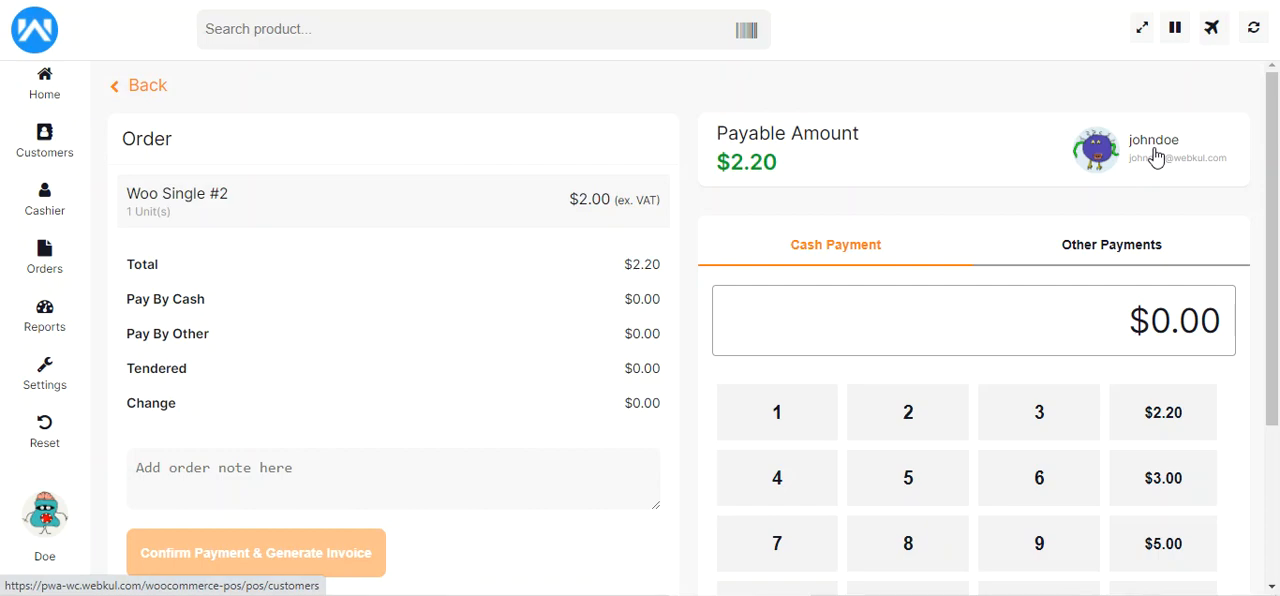
# Place the offline order with a $50.00 cash payment, checking the tendered amount and change, and skip printing the invoice
pyautogui.moveTo(1272, 261); pyautogui.dragTo(1276, 314)
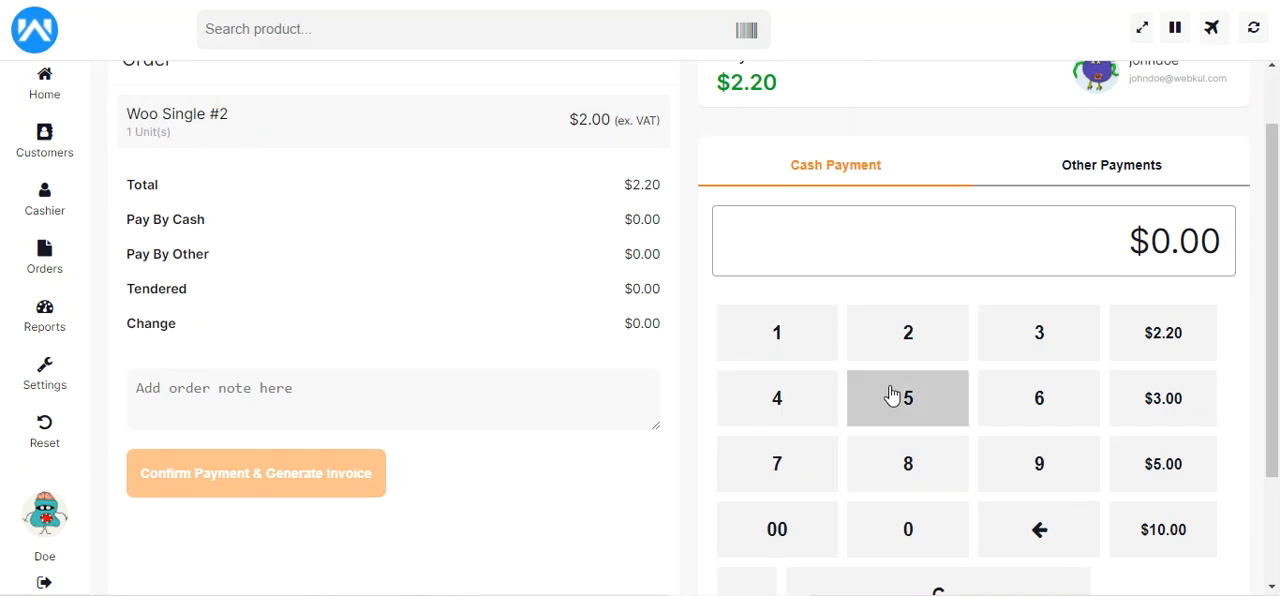
pyautogui.click(917, 411)
pyautogui.click(915, 529)
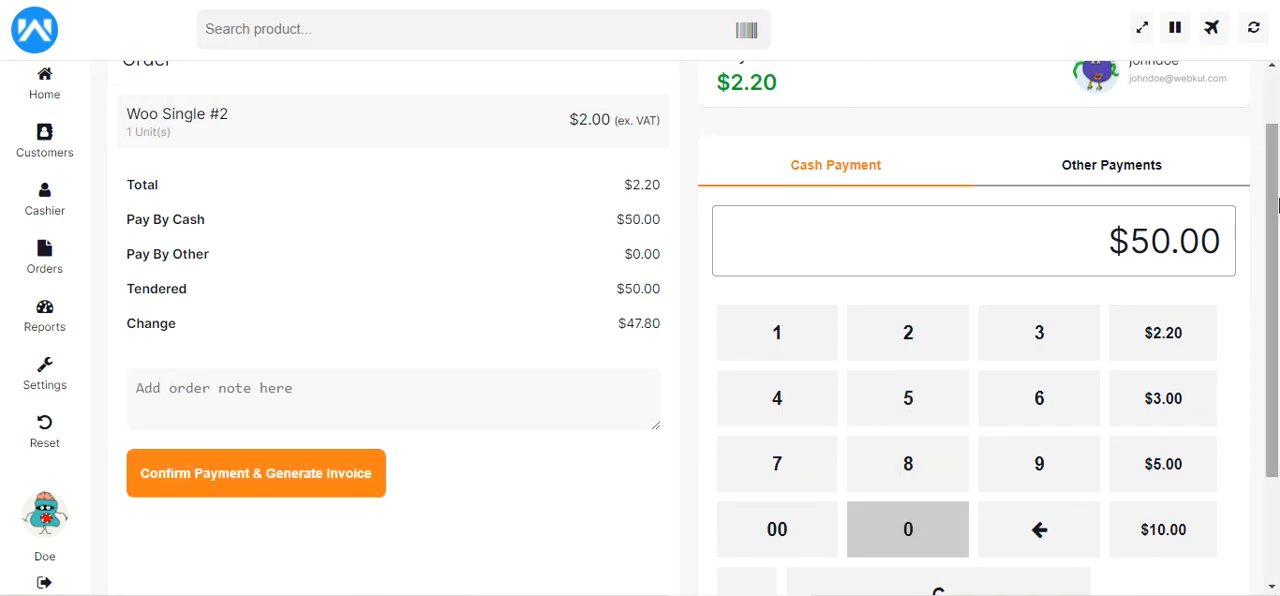
pyautogui.scroll(1, 840, 470)
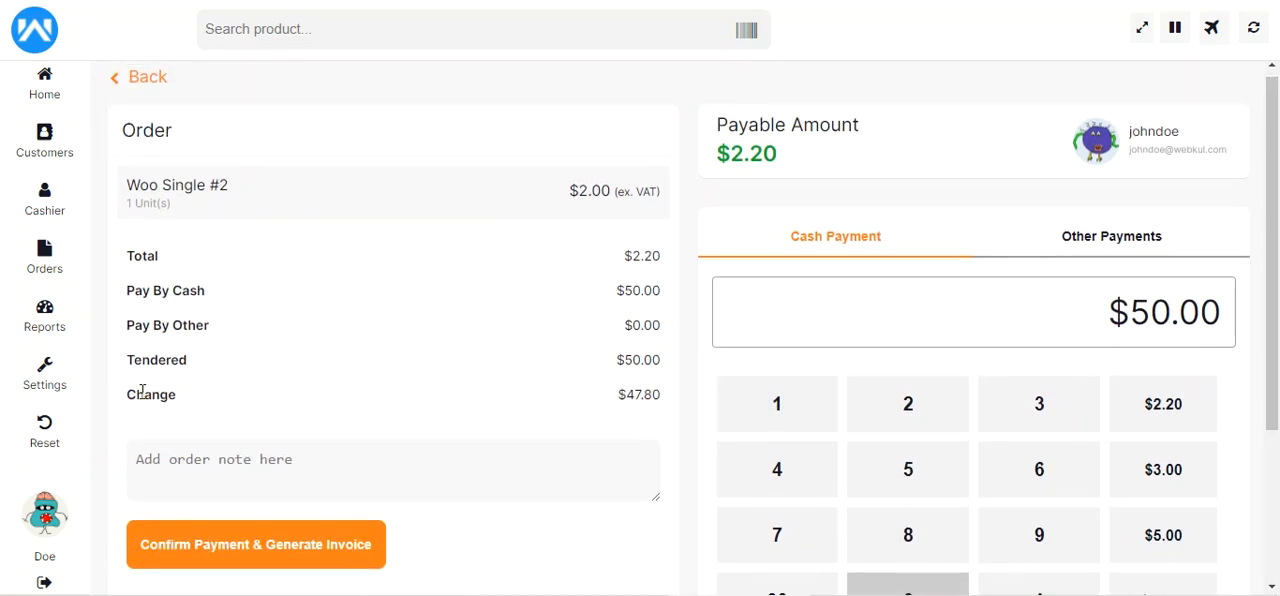
pyautogui.moveTo(142, 392); pyautogui.dragTo(176, 395)
pyautogui.moveTo(623, 394); pyautogui.dragTo(667, 399)
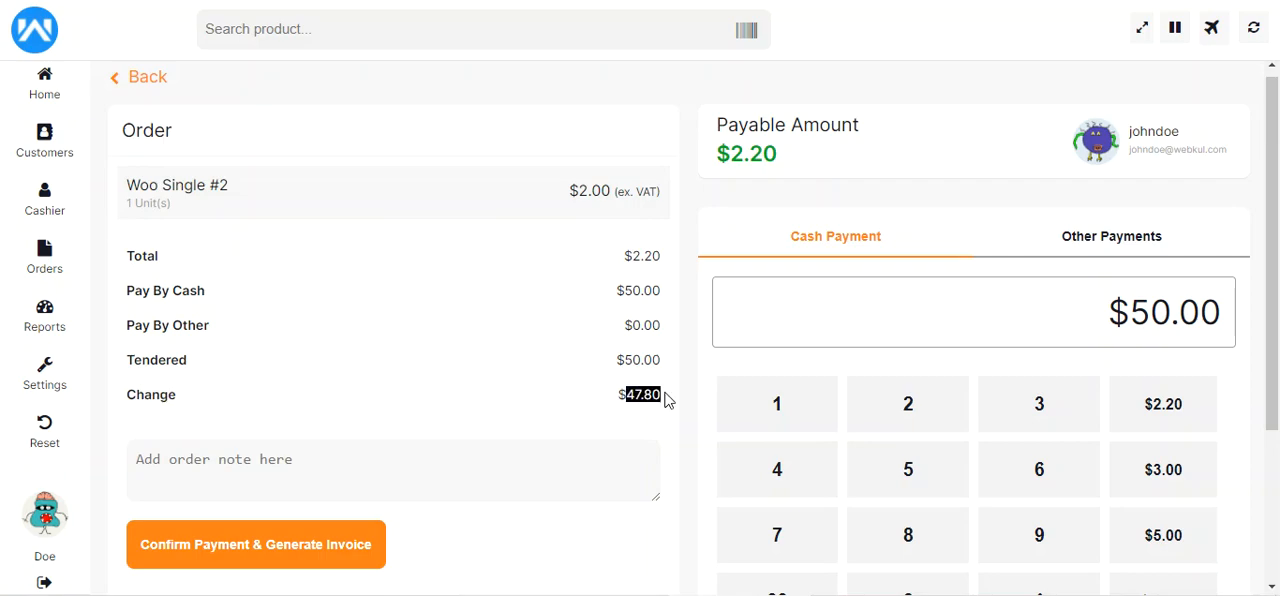
pyautogui.moveTo(628, 365); pyautogui.dragTo(656, 365)
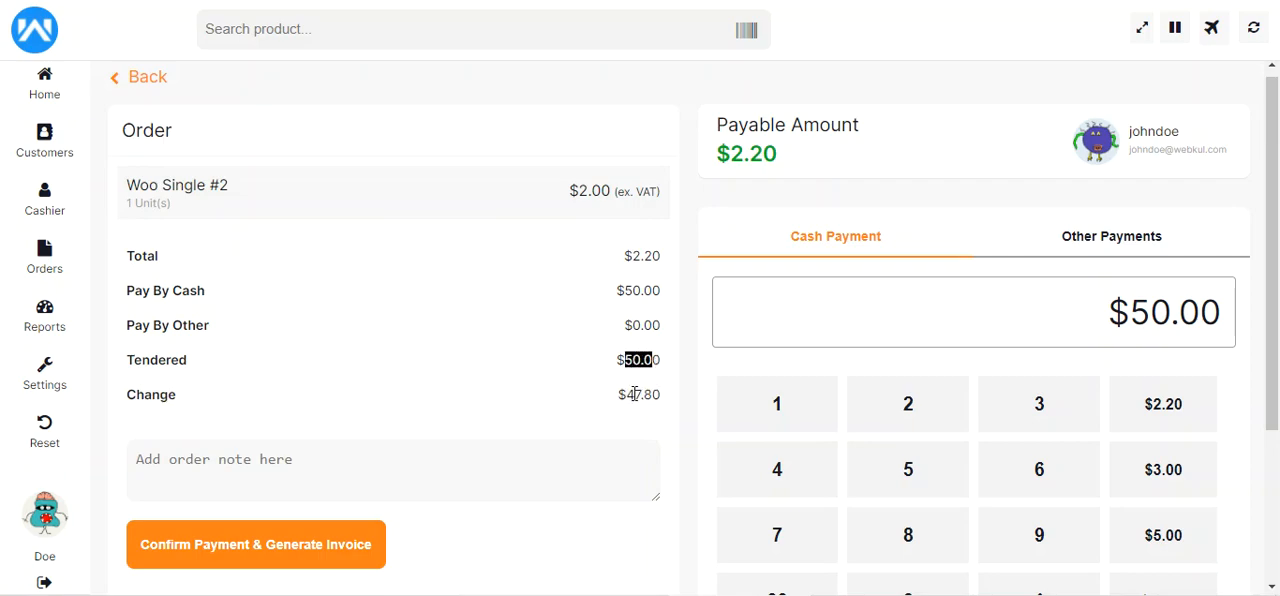
pyautogui.click(251, 550)
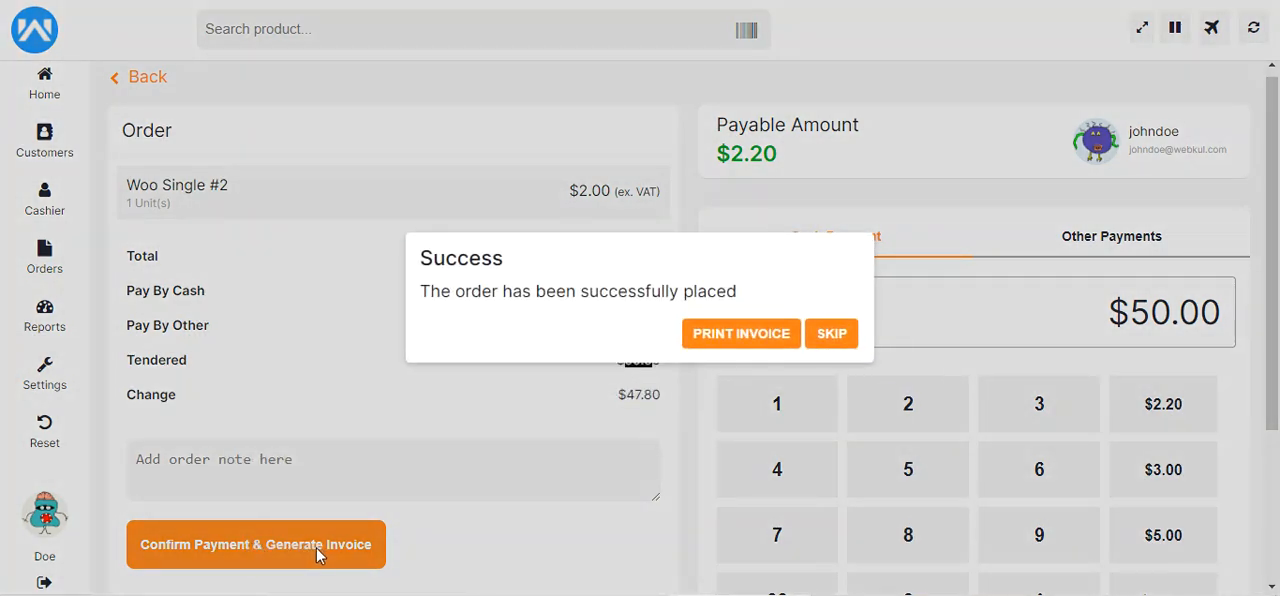
pyautogui.click(832, 337)
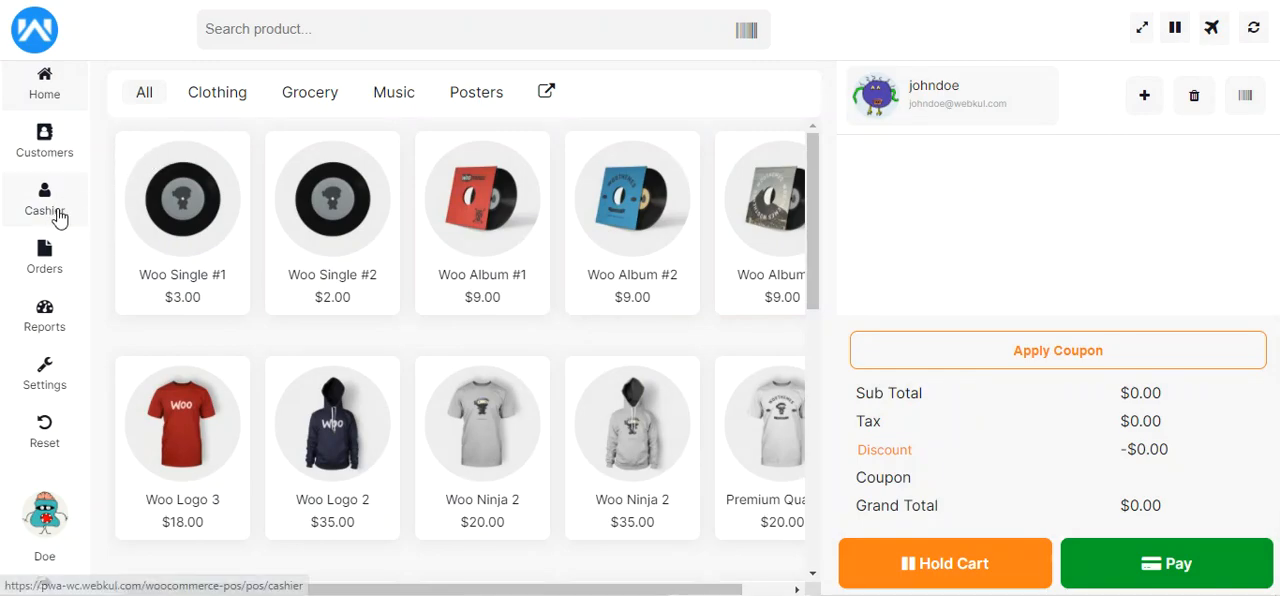
# Look through the held and offline sales in the order history and examine the offline order's cash and change amounts
pyautogui.click(47, 264)
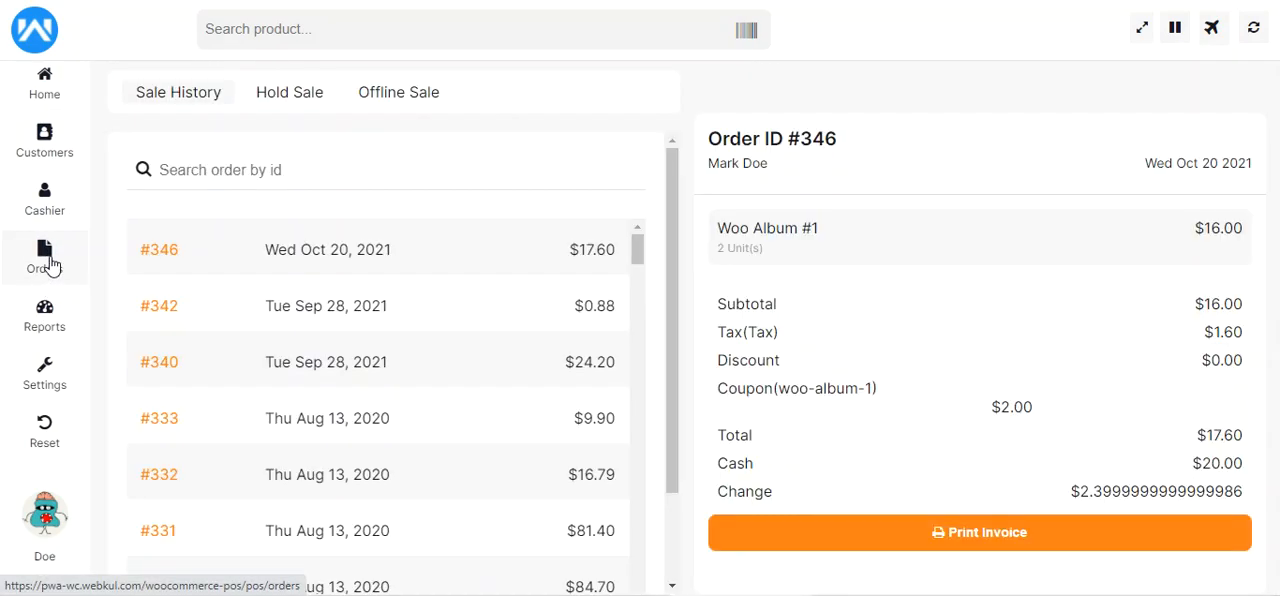
pyautogui.click(300, 94)
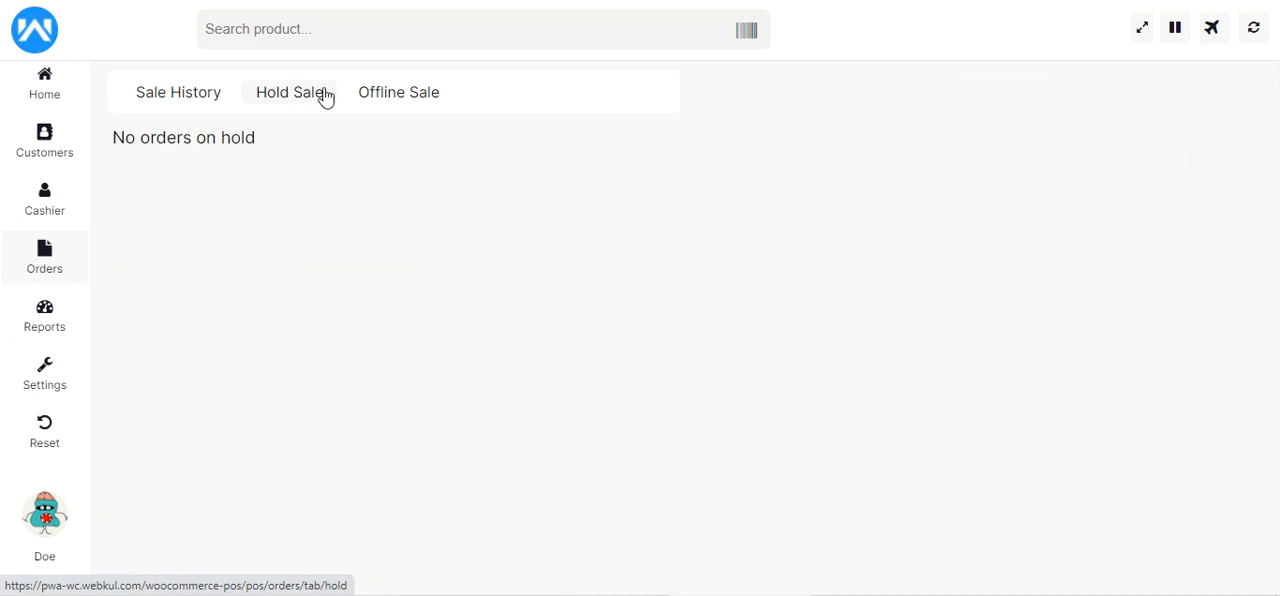
pyautogui.click(395, 99)
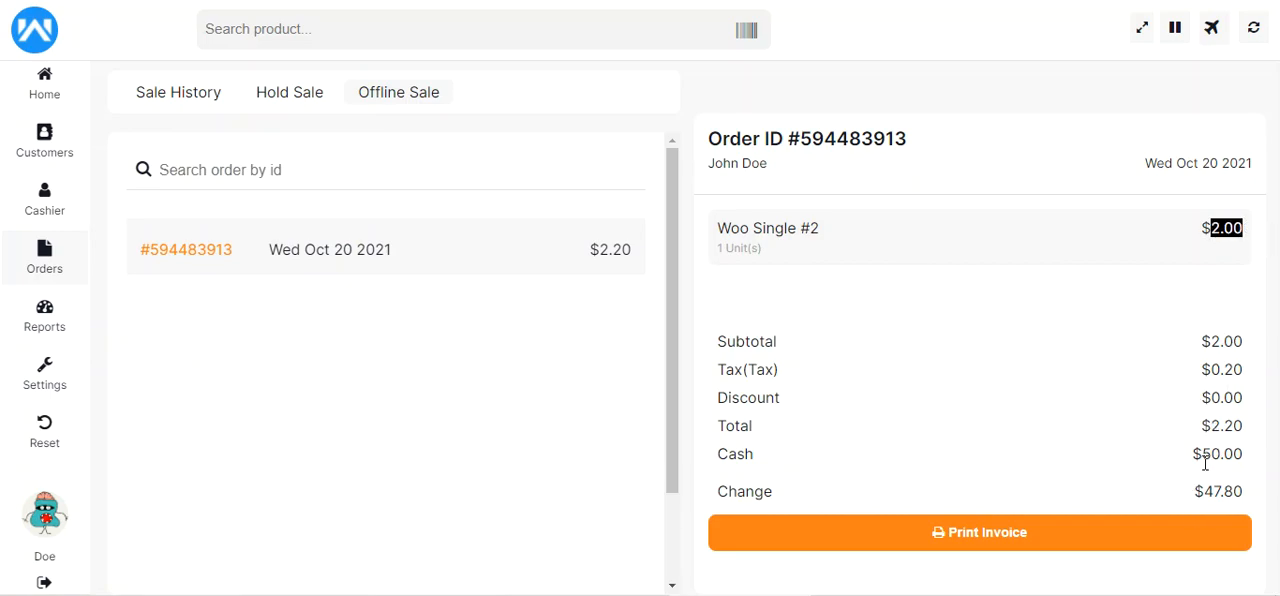
pyautogui.doubleClick(1240, 456)
pyautogui.moveTo(1193, 491); pyautogui.dragTo(1250, 500)
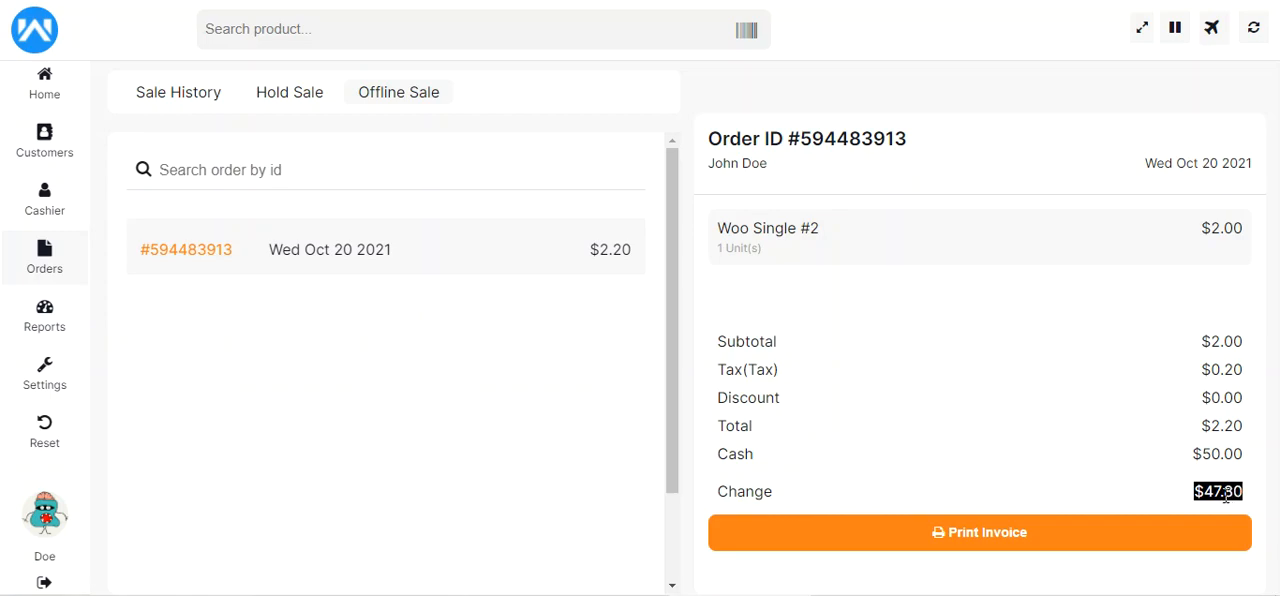
# Preview the offline order's printable invoice, examine its customer and payment details, and cancel printing
pyautogui.click(981, 538)
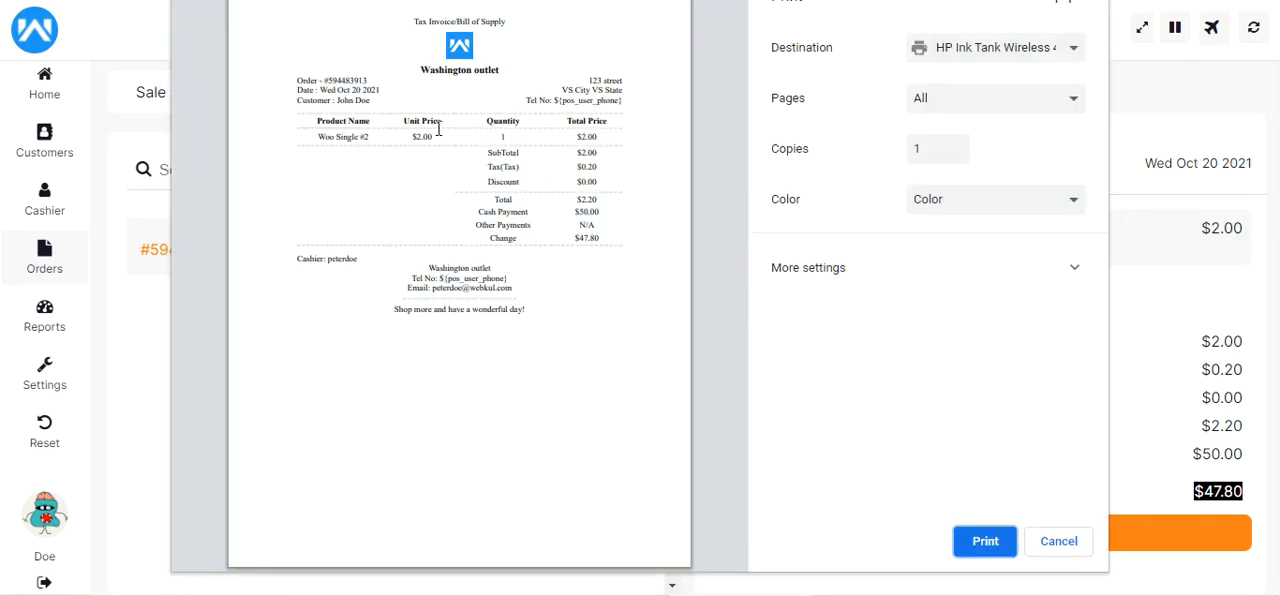
pyautogui.moveTo(340, 103); pyautogui.dragTo(372, 103)
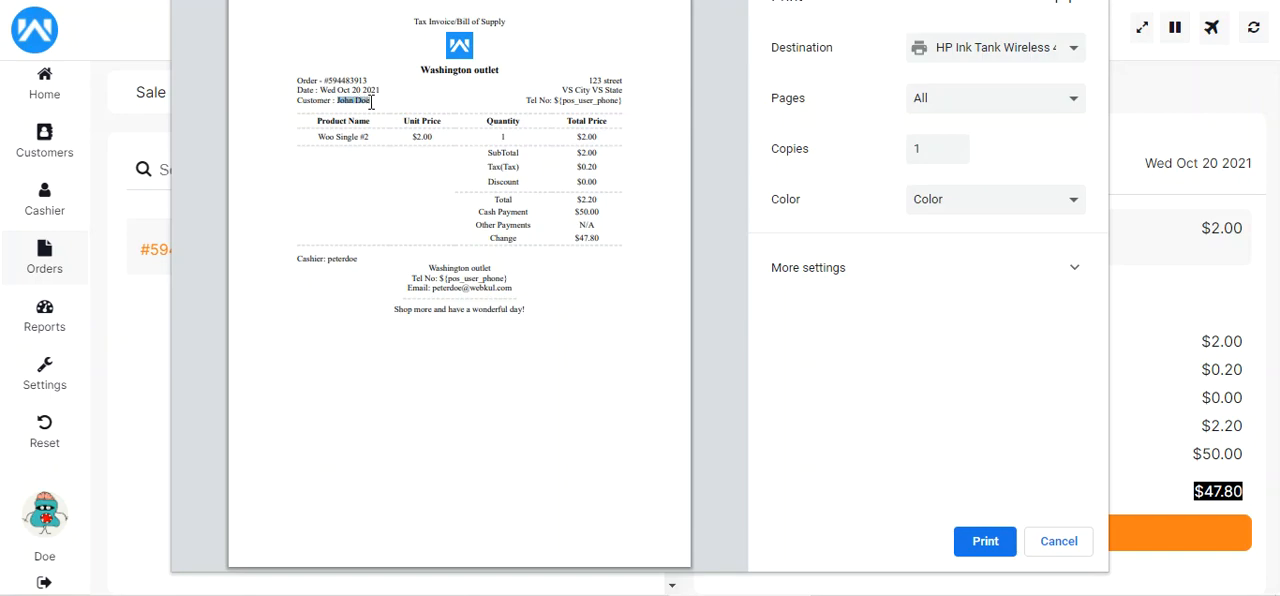
pyautogui.moveTo(578, 238); pyautogui.dragTo(597, 199)
pyautogui.click(1058, 540)
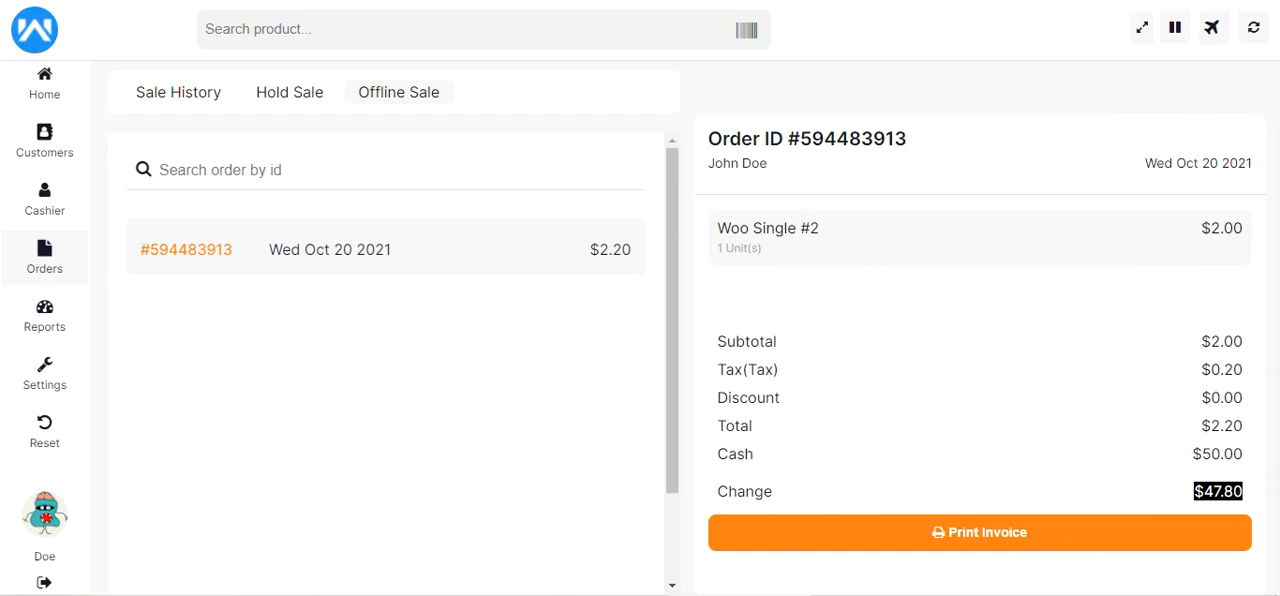
# Bring the POS back online by reconnecting to the webkul Wi-Fi network
pyautogui.click(1115, 595)
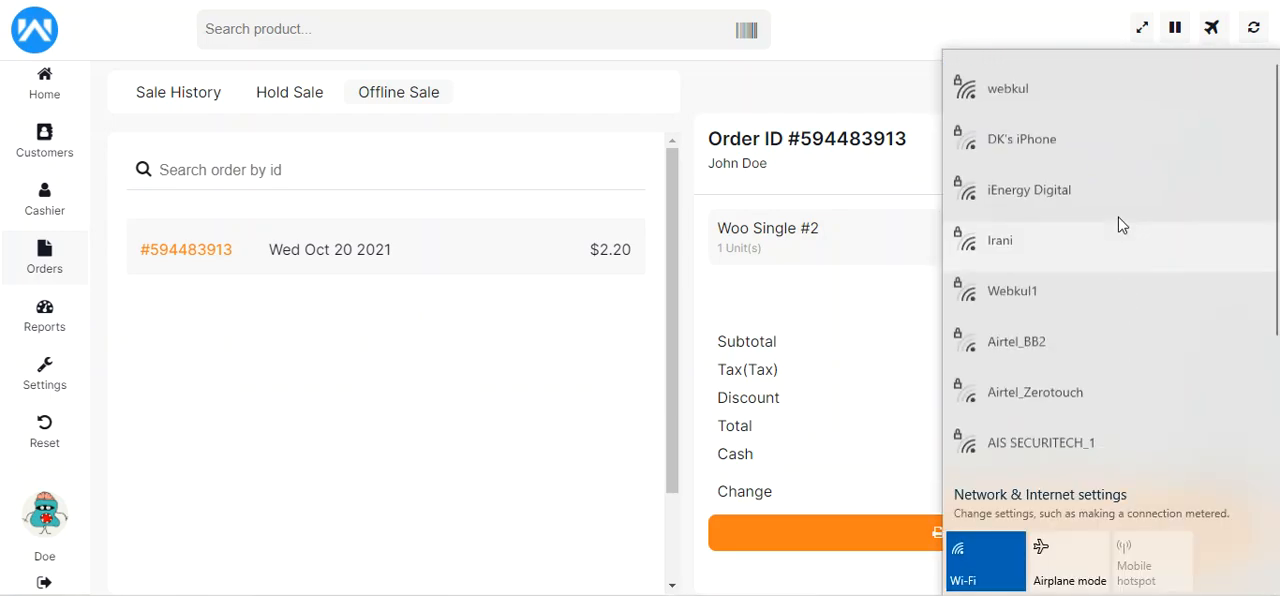
pyautogui.click(1070, 94)
pyautogui.click(1089, 131)
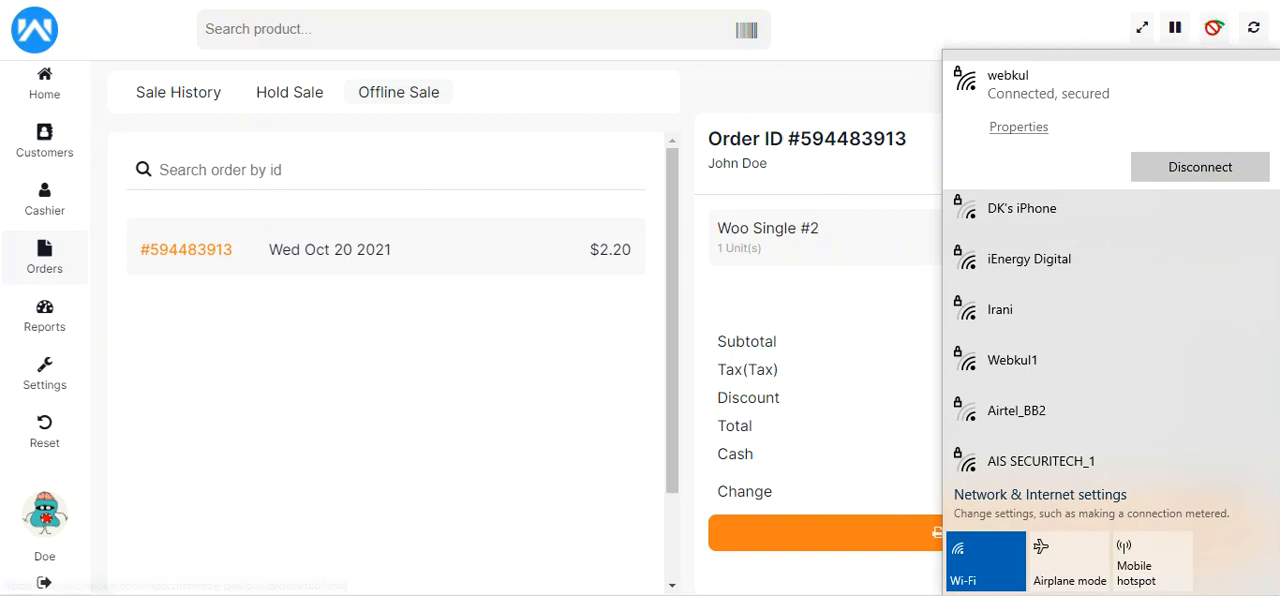
pyautogui.click(944, 22)
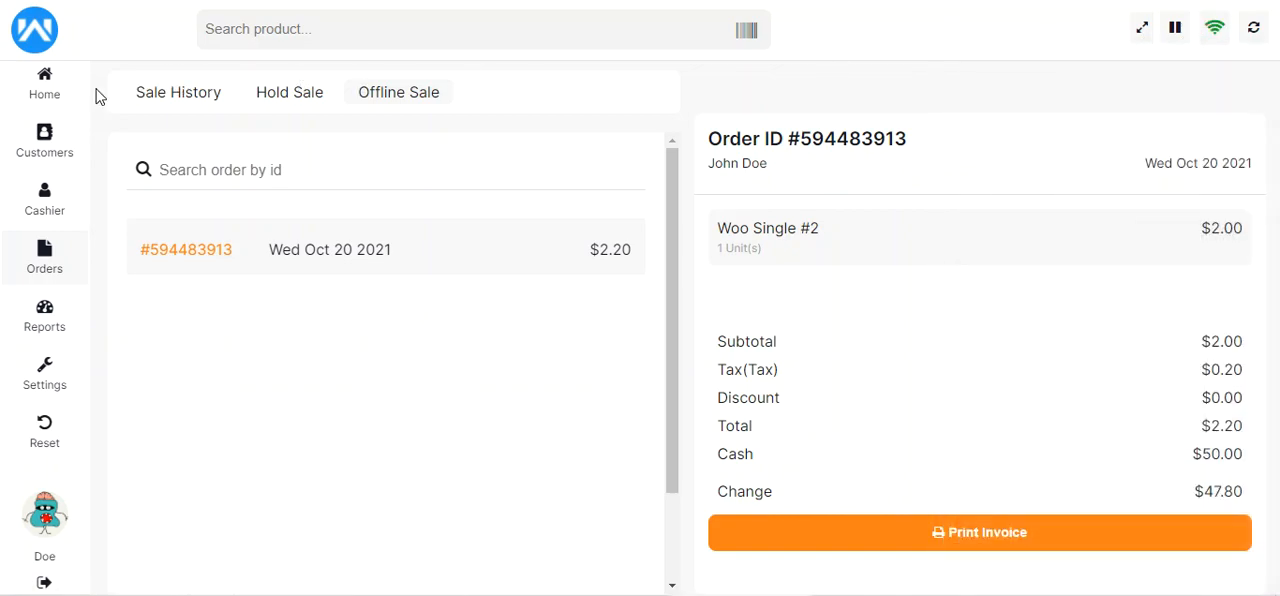
# Return to the home page and open the offline sales through the sync control
pyautogui.click(50, 95)
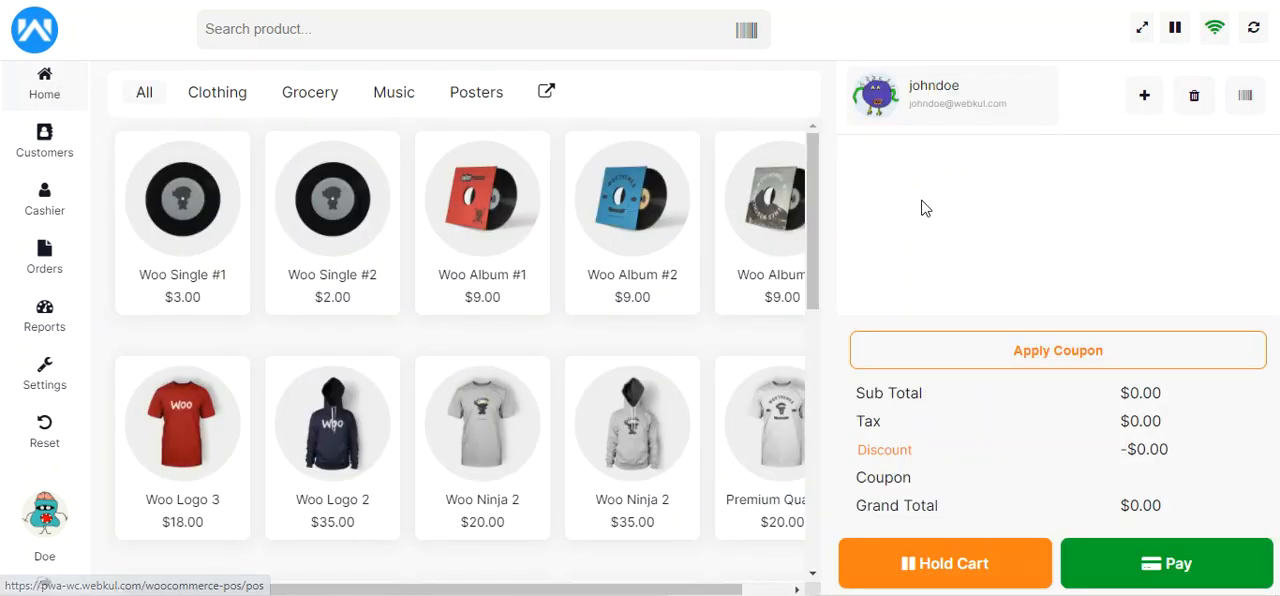
pyautogui.click(1255, 31)
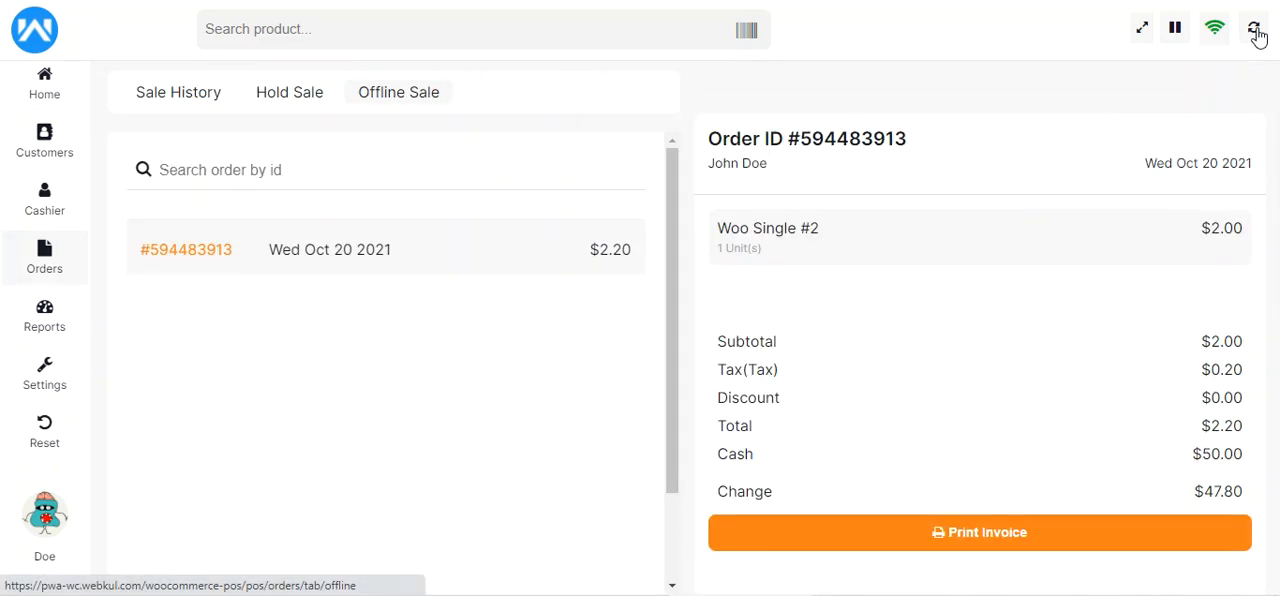